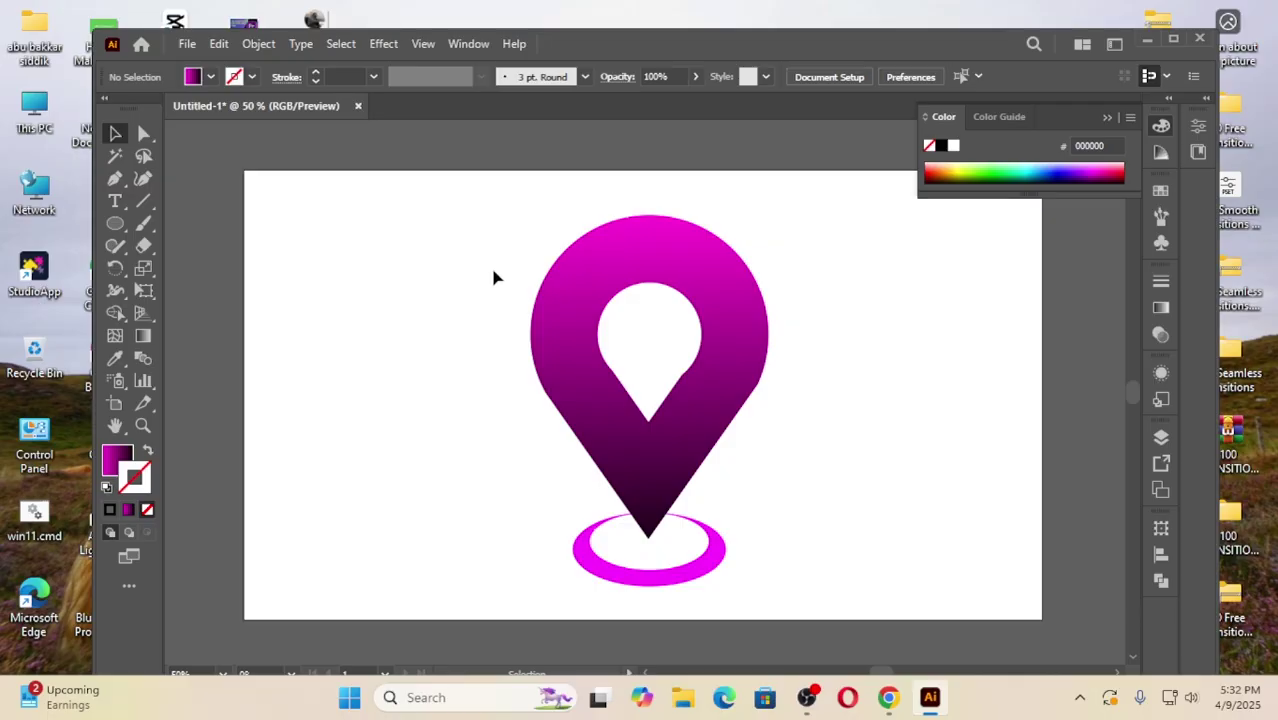
Delete the location pin and its base ring, and close Illustrator without saving the document.
{"action": "left_click_drag", "start_coordinate": [456, 247], "coordinate": [773, 585]}
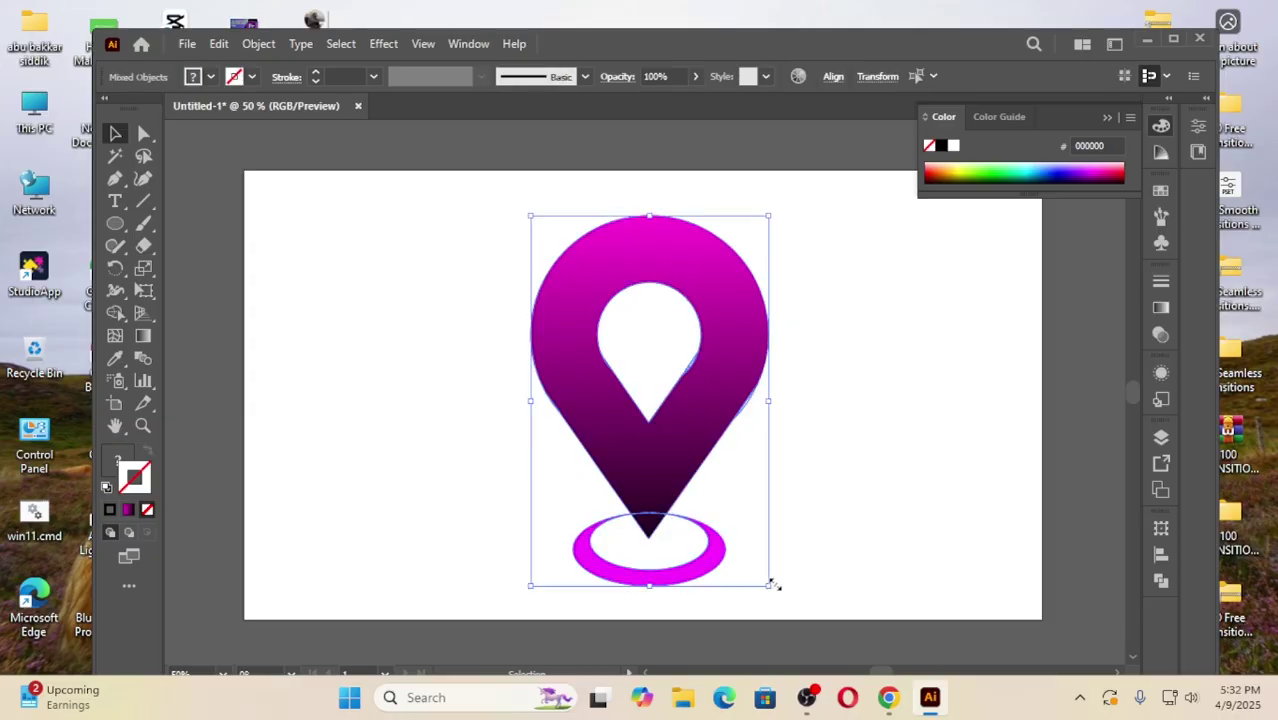
{"action": "key", "text": "Delete"}
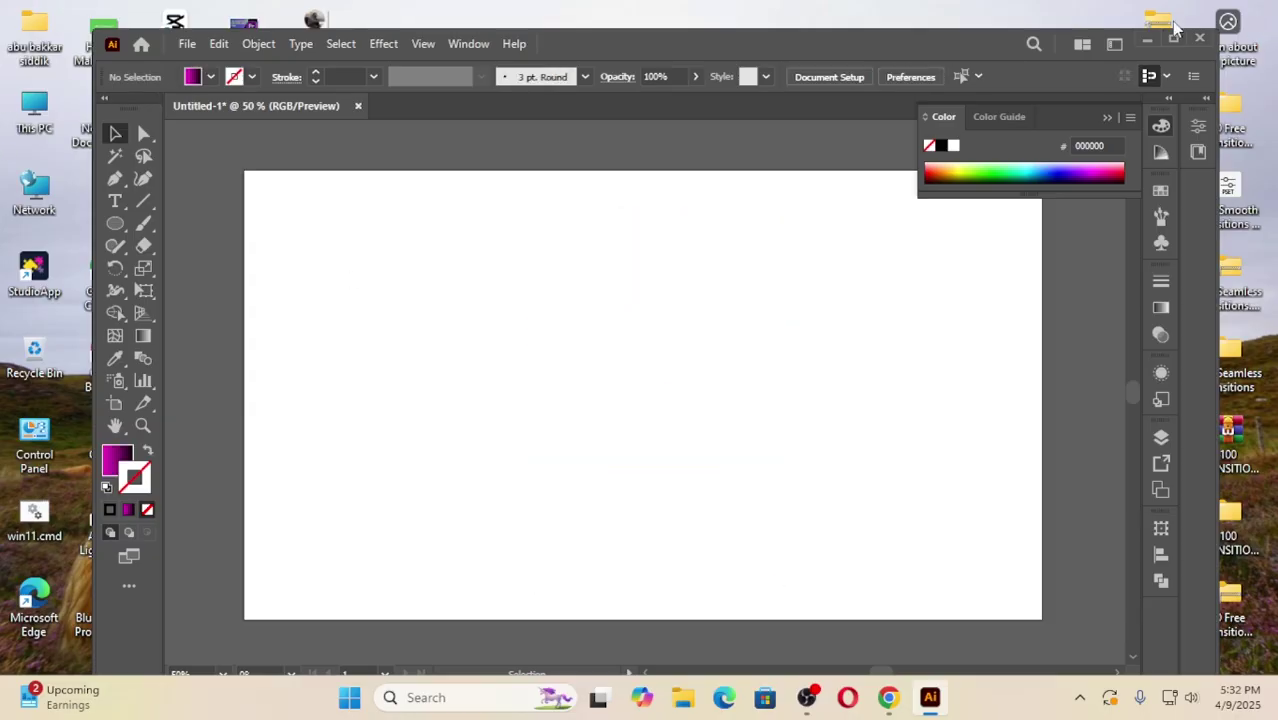
{"action": "left_click", "coordinate": [1199, 37]}
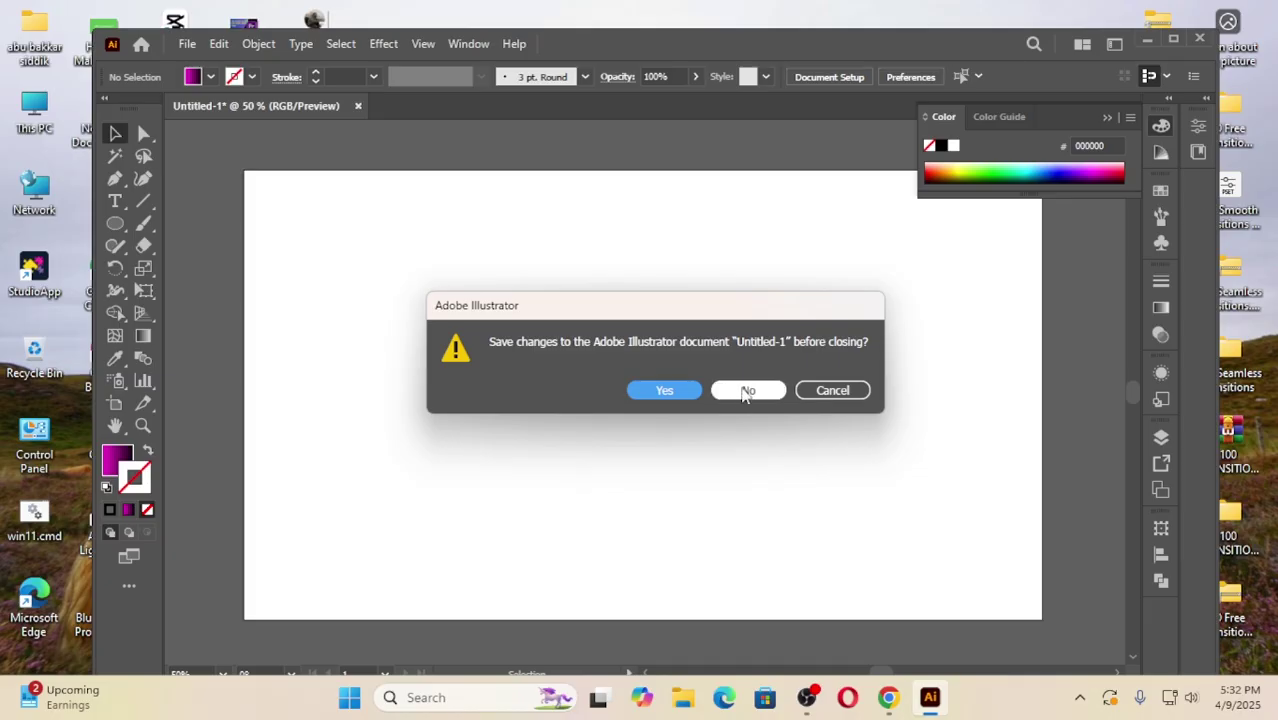
{"action": "left_click", "coordinate": [745, 391]}
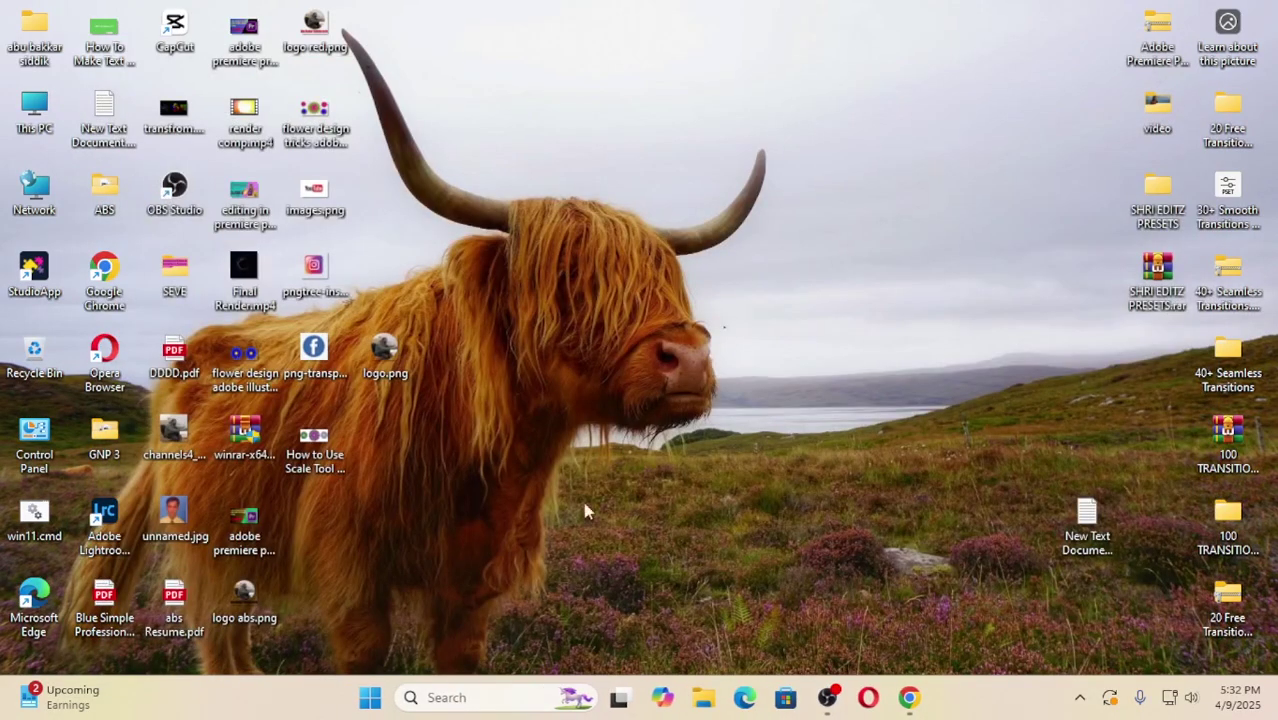
Launch Adobe Illustrator 2023 and create a new 1280 x 720 px document in RGB Color.
{"action": "left_click", "coordinate": [370, 697]}
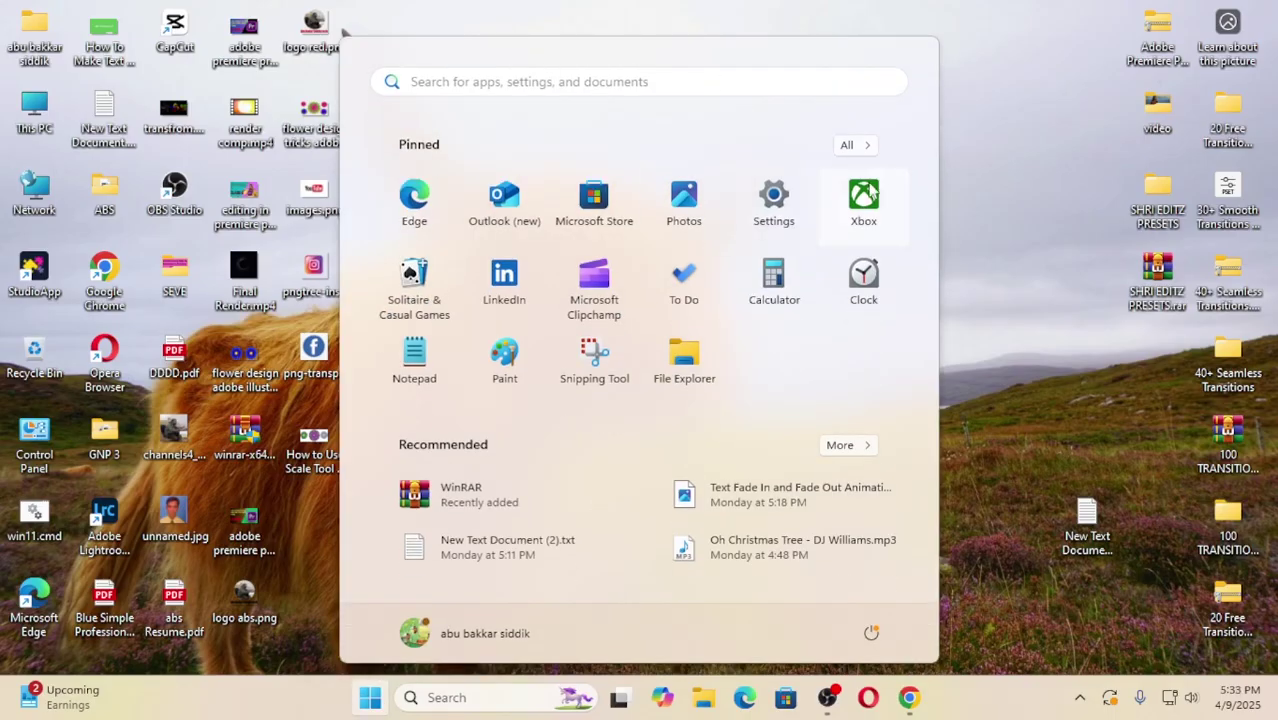
{"action": "left_click", "coordinate": [852, 146]}
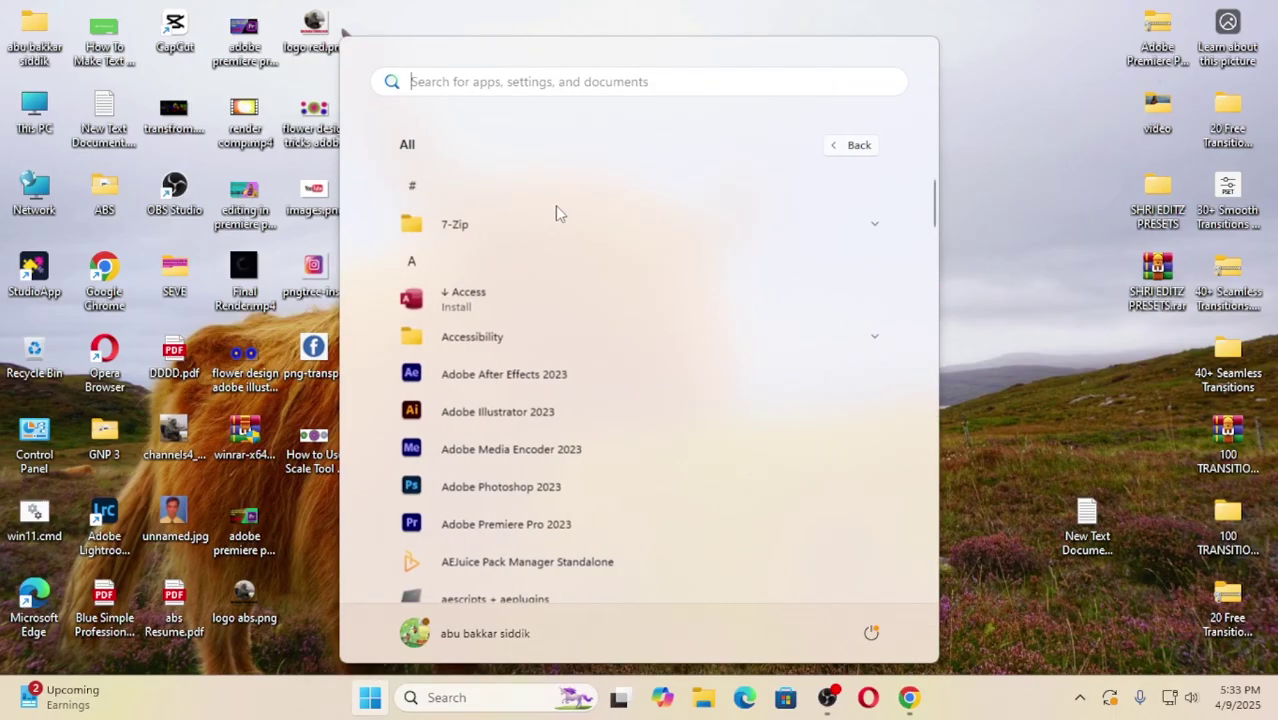
{"action": "left_click", "coordinate": [485, 414]}
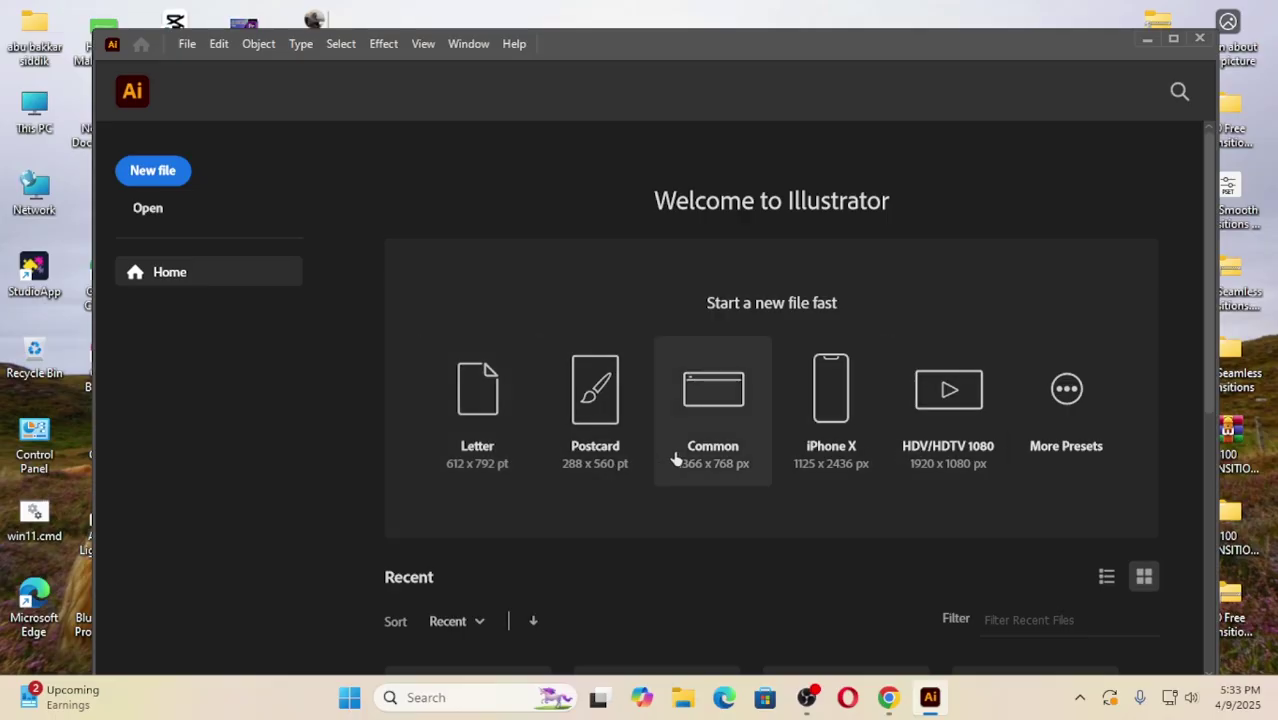
{"action": "left_click", "coordinate": [152, 172]}
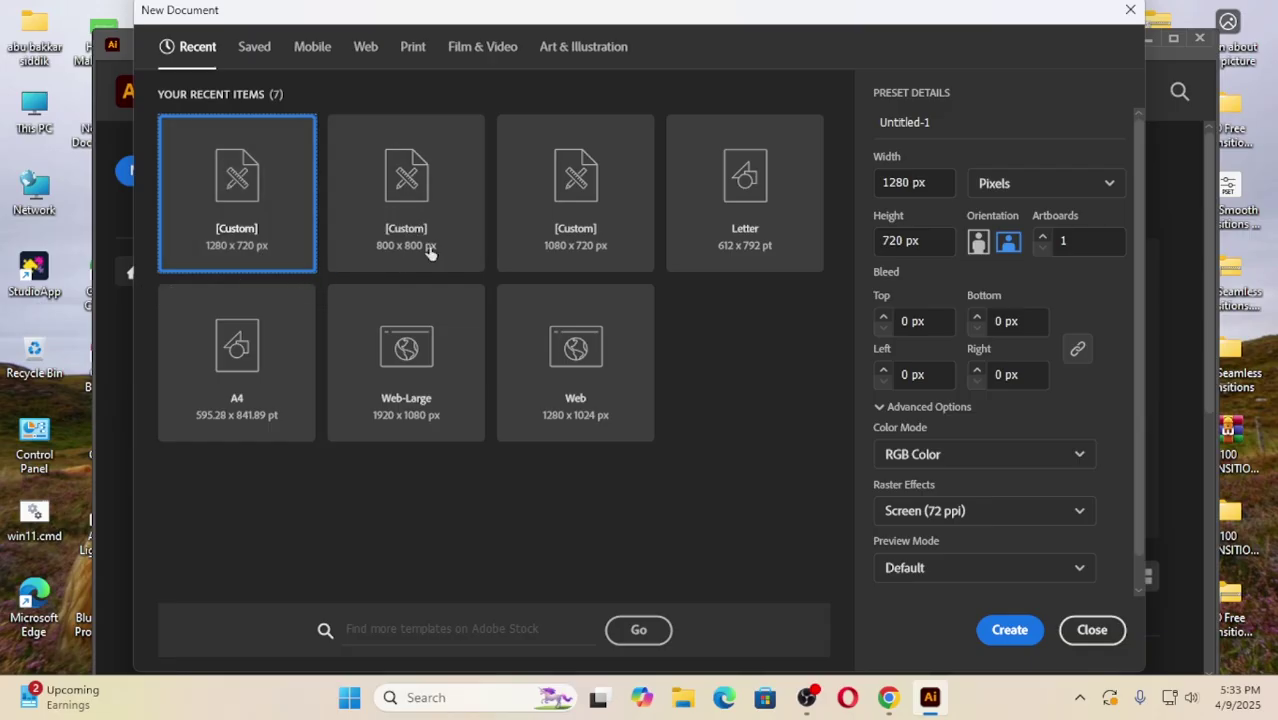
{"action": "left_click", "coordinate": [1007, 628]}
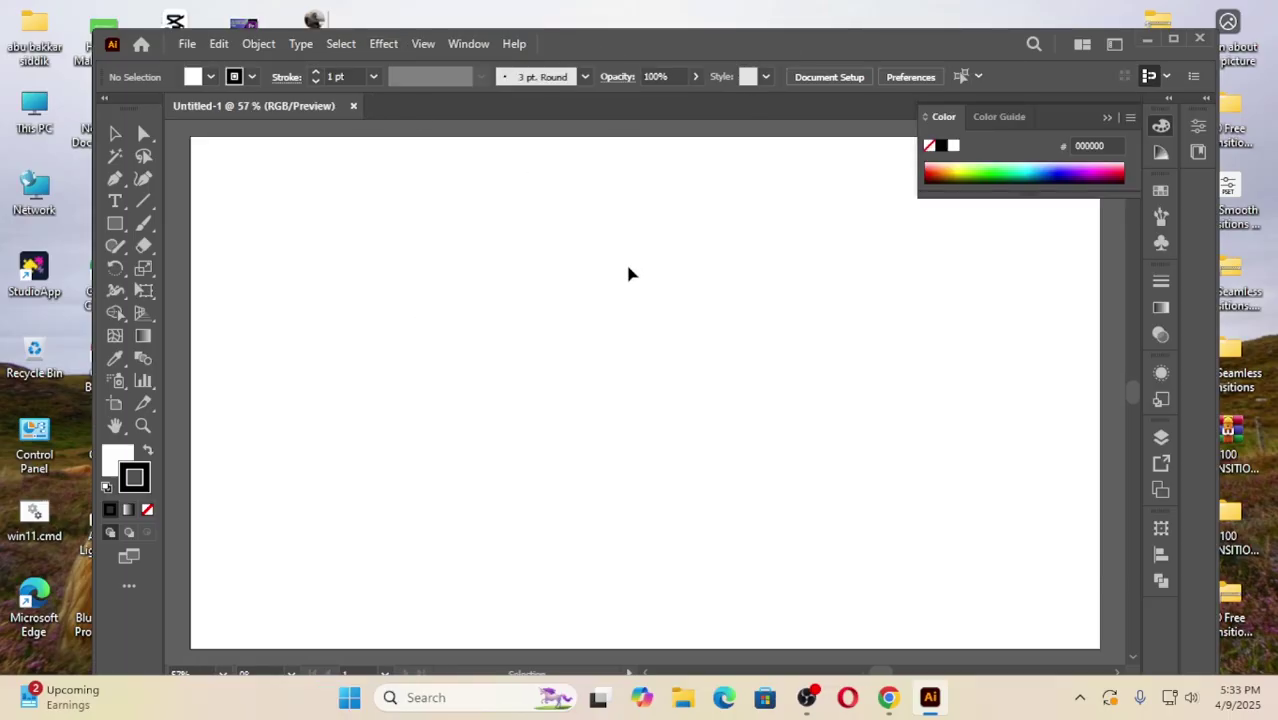
Draw a large circle with the Ellipse tool, slightly left of the artboard's centre.
{"action": "left_click_drag", "start_coordinate": [858, 54], "coordinate": [826, 48]}
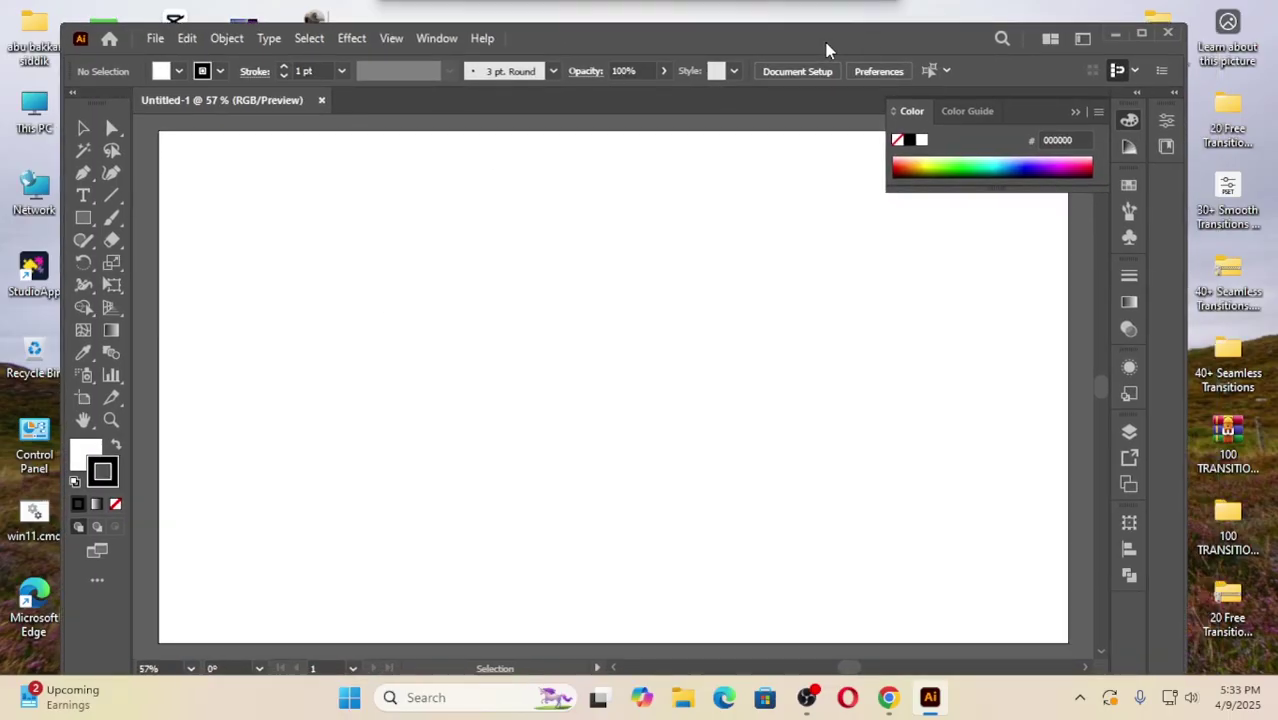
{"action": "scroll", "coordinate": [672, 286], "scroll_direction": "down", "scroll_amount": 1}
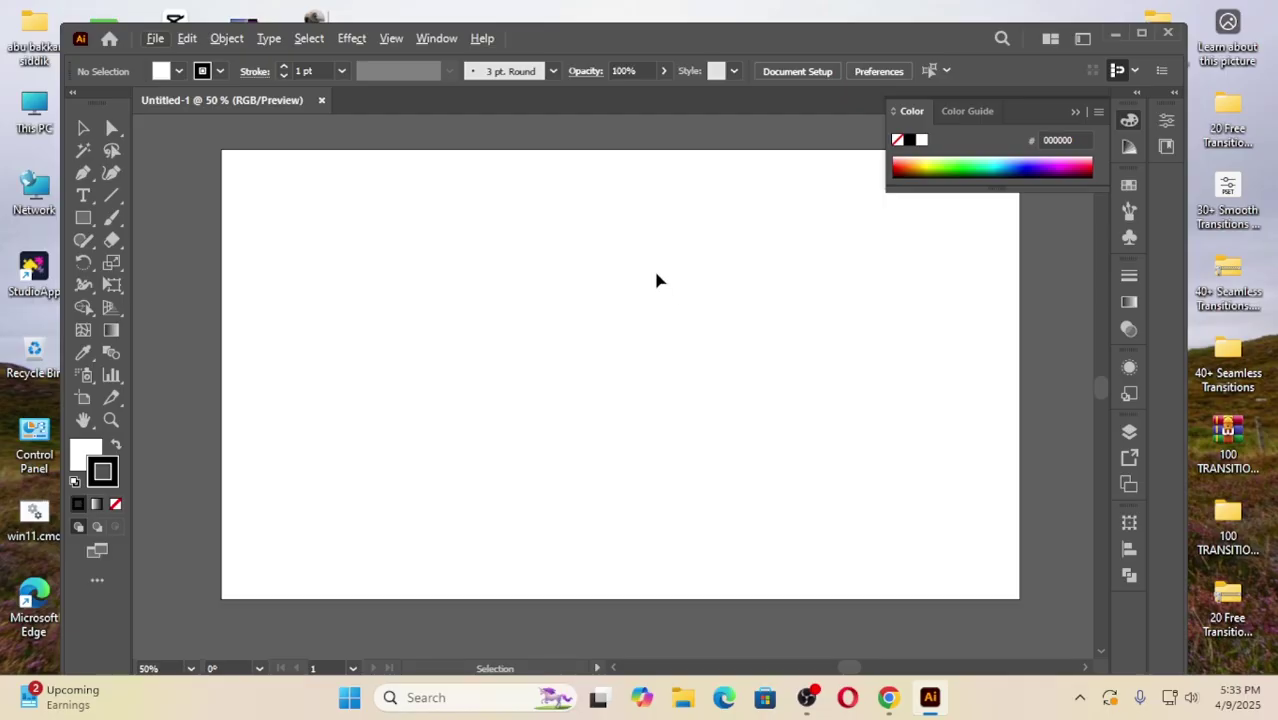
{"action": "scroll", "coordinate": [657, 281], "scroll_direction": "up", "scroll_amount": 1}
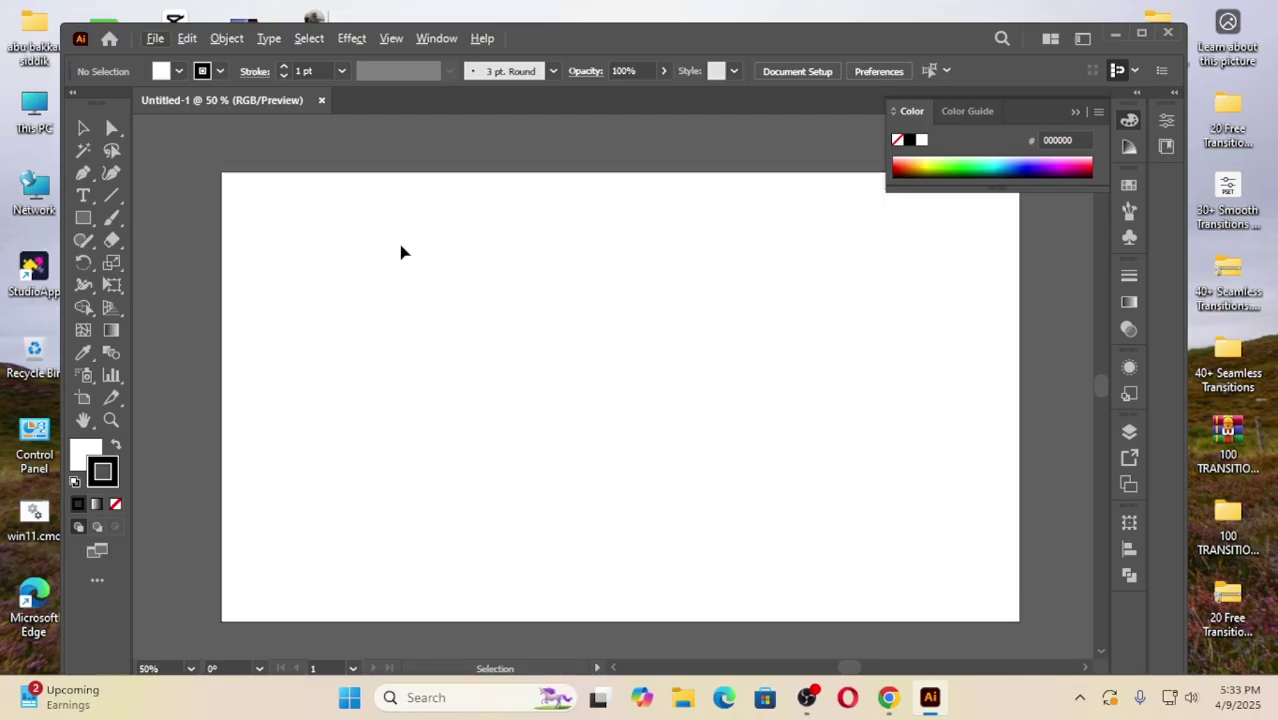
{"action": "left_click", "coordinate": [84, 218]}
{"action": "left_click", "coordinate": [168, 263]}
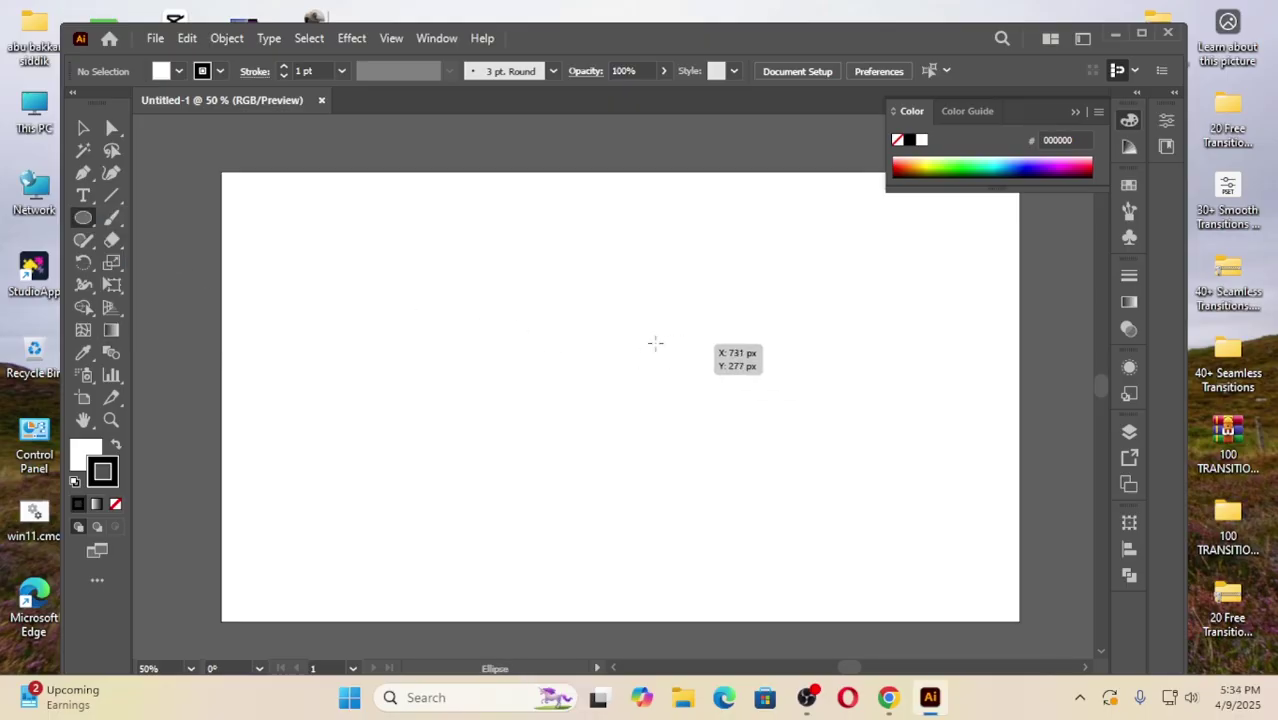
{"action": "left_click_drag", "start_coordinate": [562, 348], "coordinate": [621, 447]}
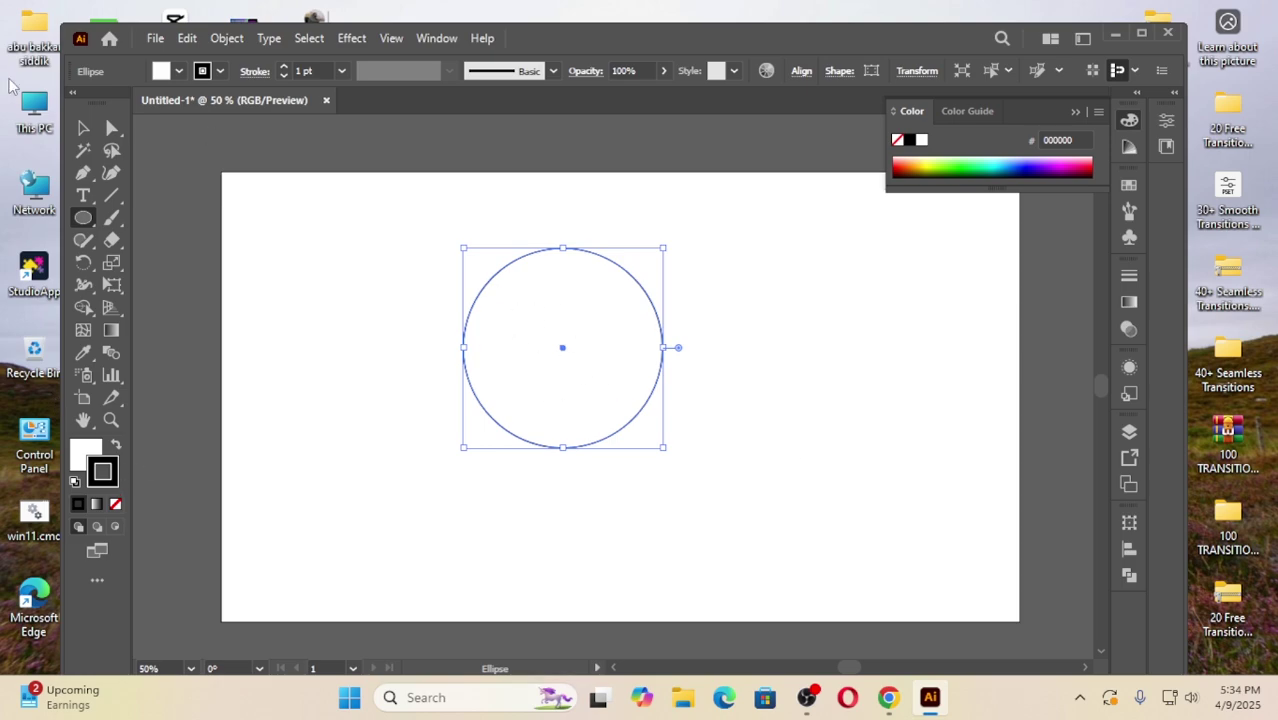
Copy the circle and paste the duplicate in front of it.
{"action": "left_click", "coordinate": [84, 128]}
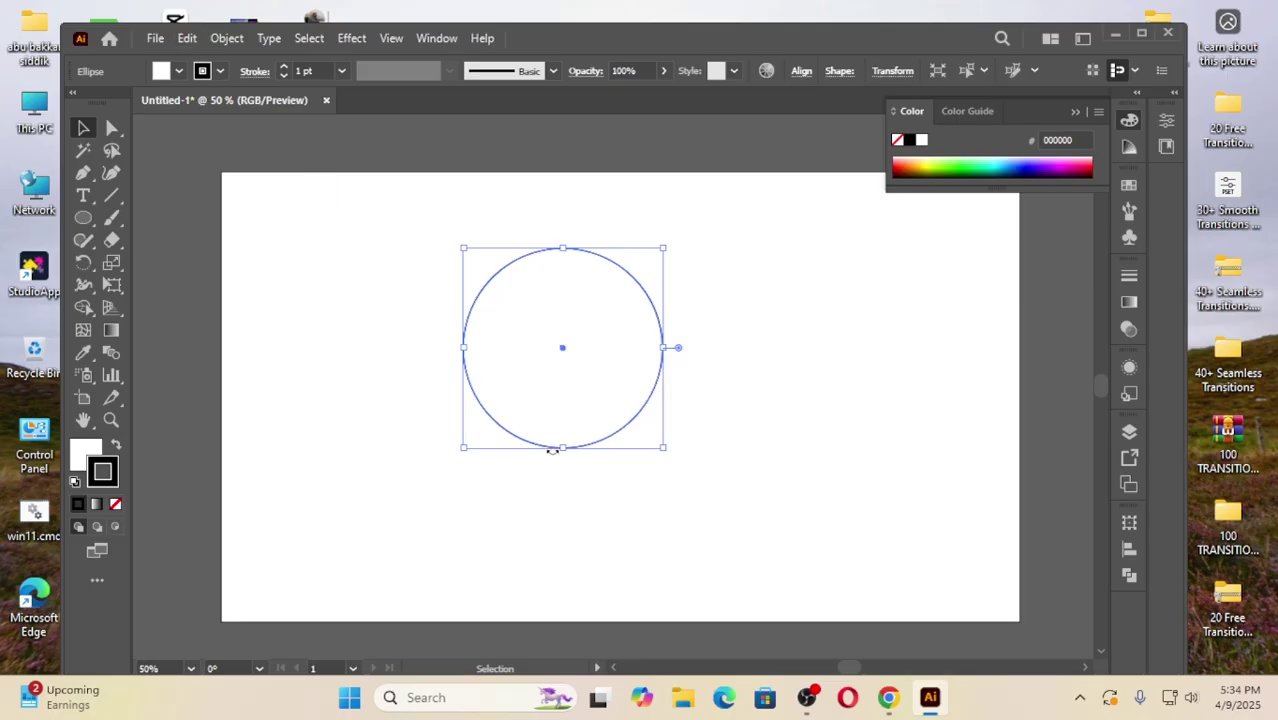
{"action": "left_click", "coordinate": [188, 40]}
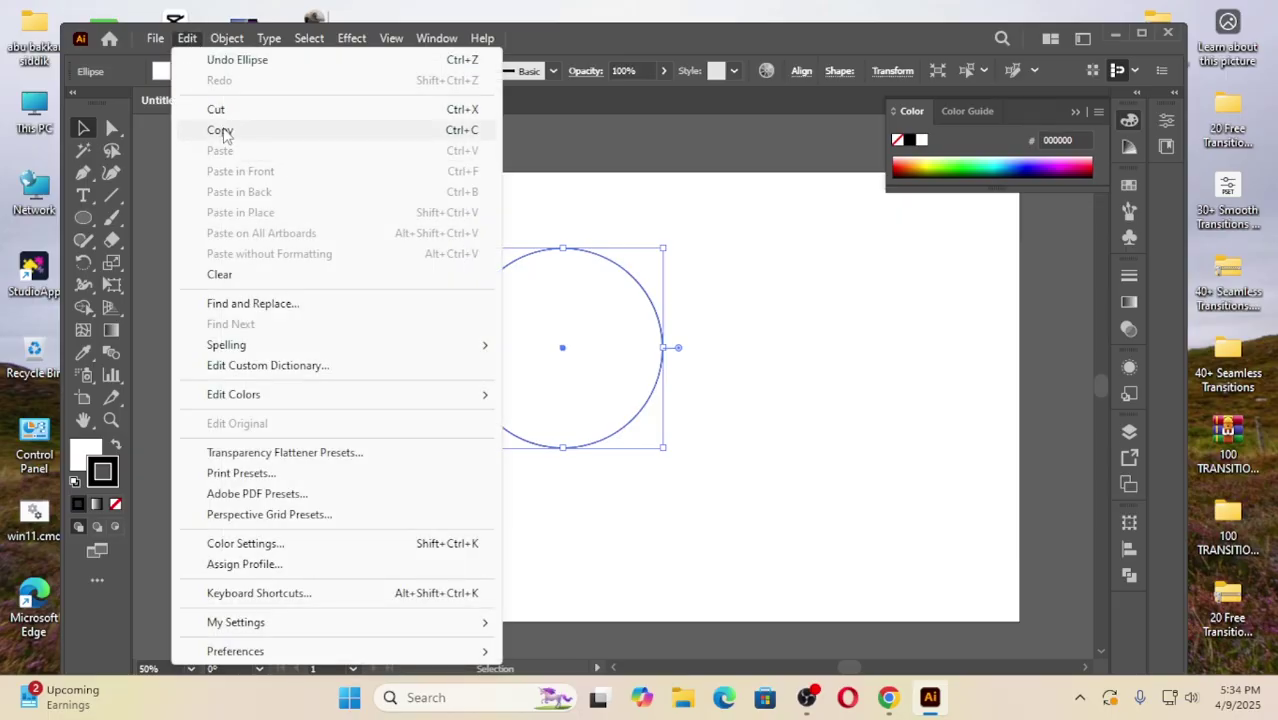
{"action": "left_click", "coordinate": [222, 133]}
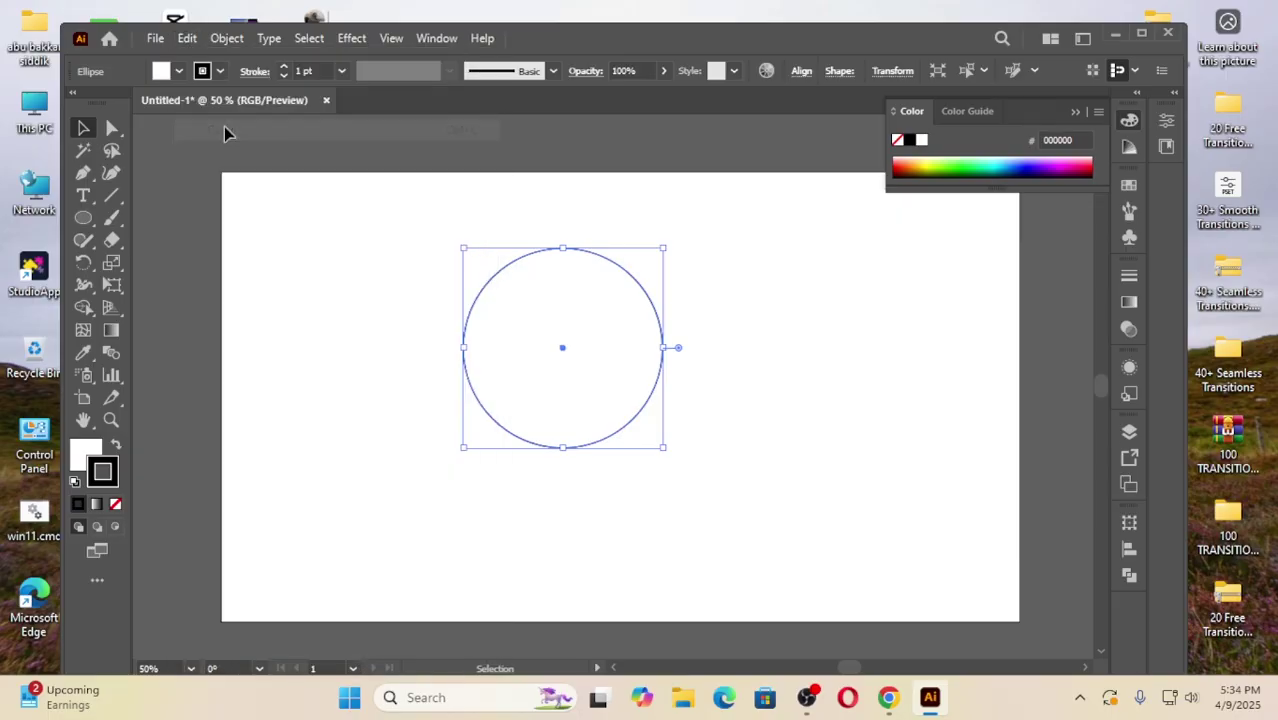
{"action": "left_click", "coordinate": [189, 40]}
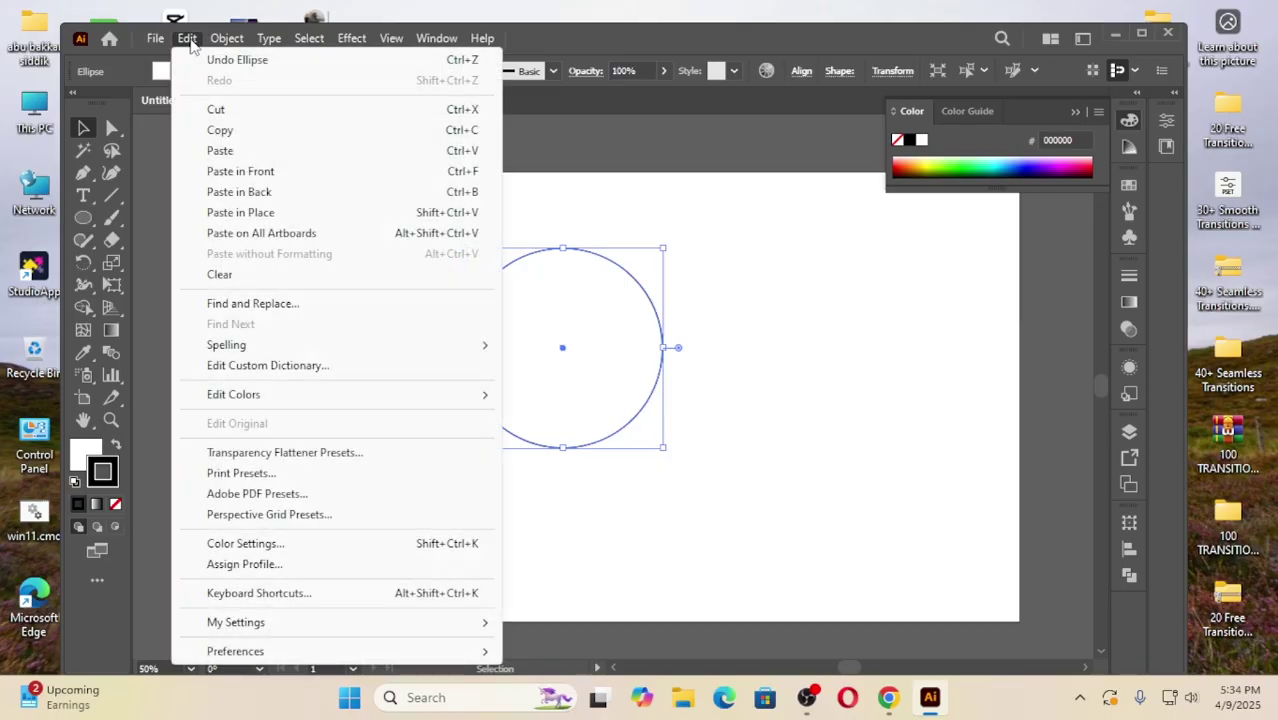
{"action": "left_click", "coordinate": [274, 176]}
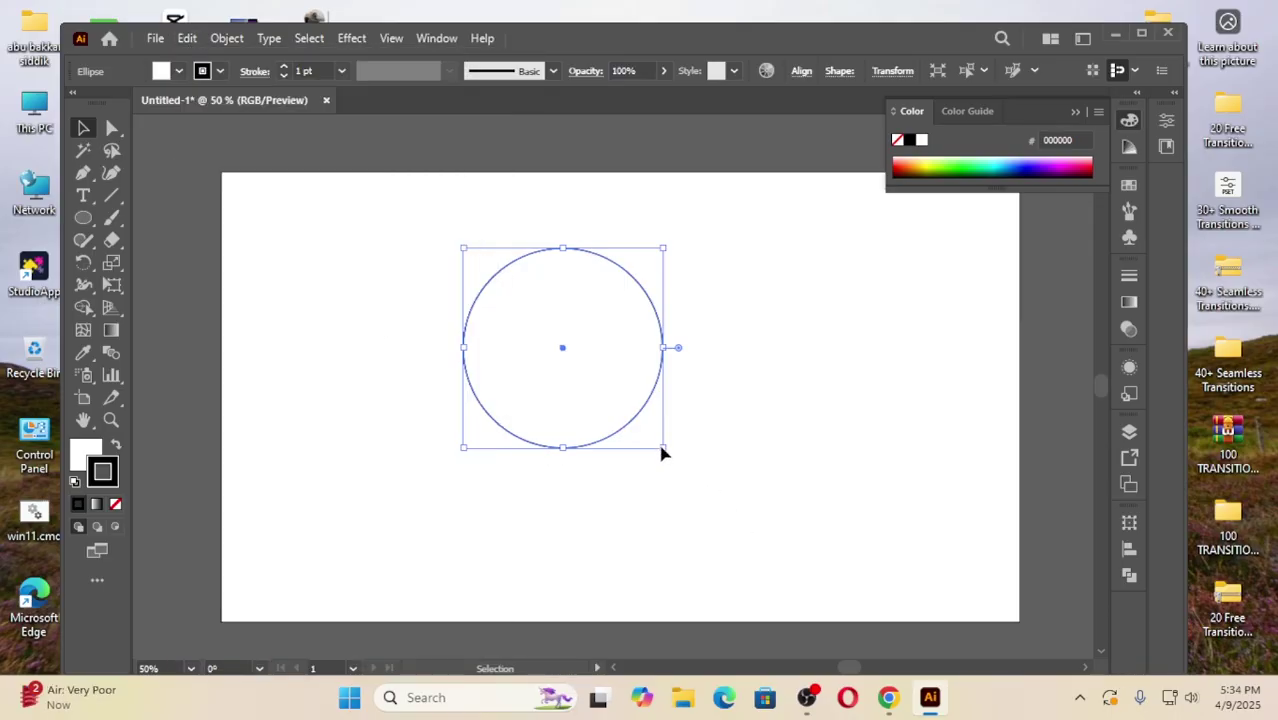
{"action": "left_click_drag", "start_coordinate": [666, 451], "coordinate": [620, 393]}
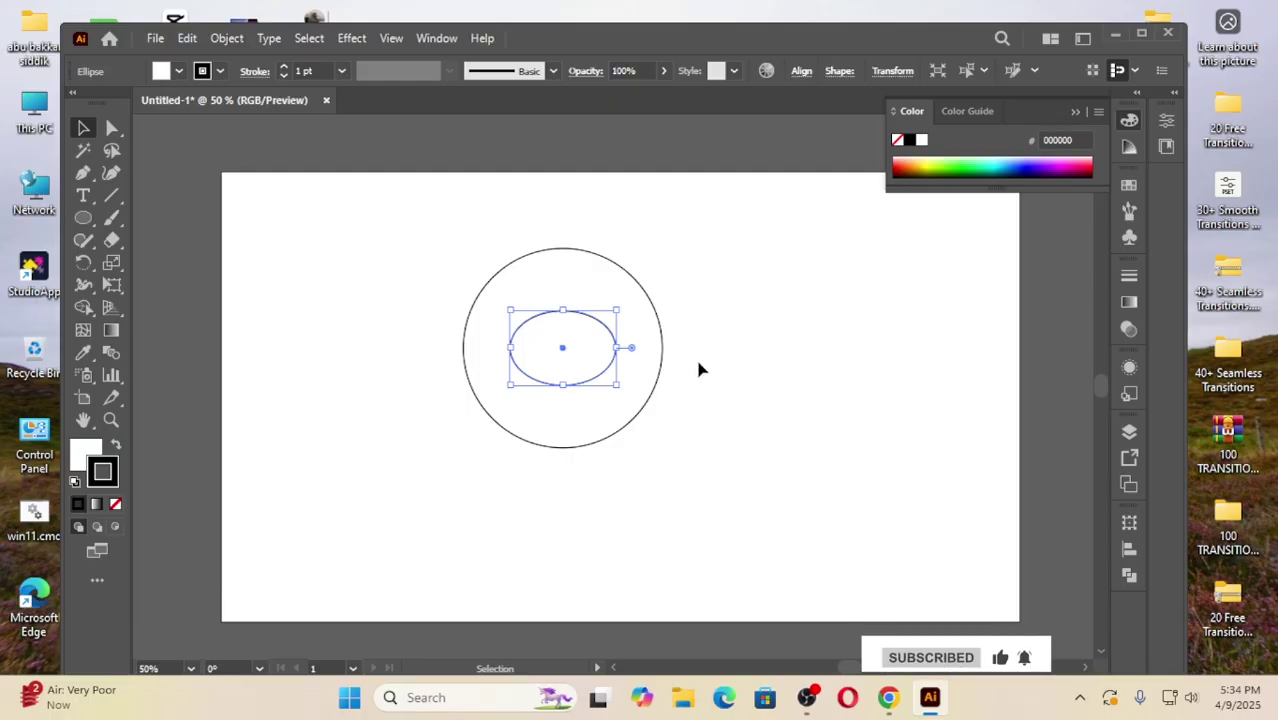
{"action": "key", "text": "a"}
{"action": "key", "text": "ctrl+z"}
{"action": "key", "text": "v"}
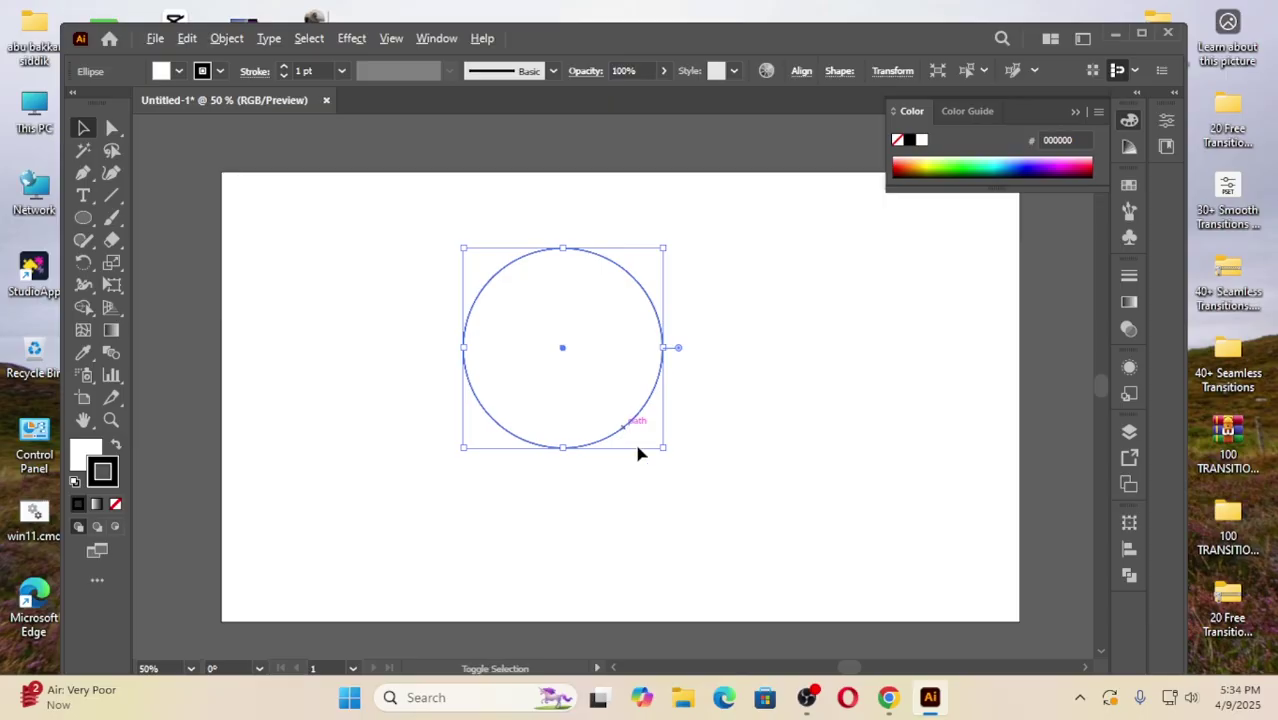
Scale the front circle down proportionally about its centre to about 40% of the outer circle's diameter.
{"action": "left_click_drag", "start_coordinate": [665, 450], "coordinate": [612, 394]}
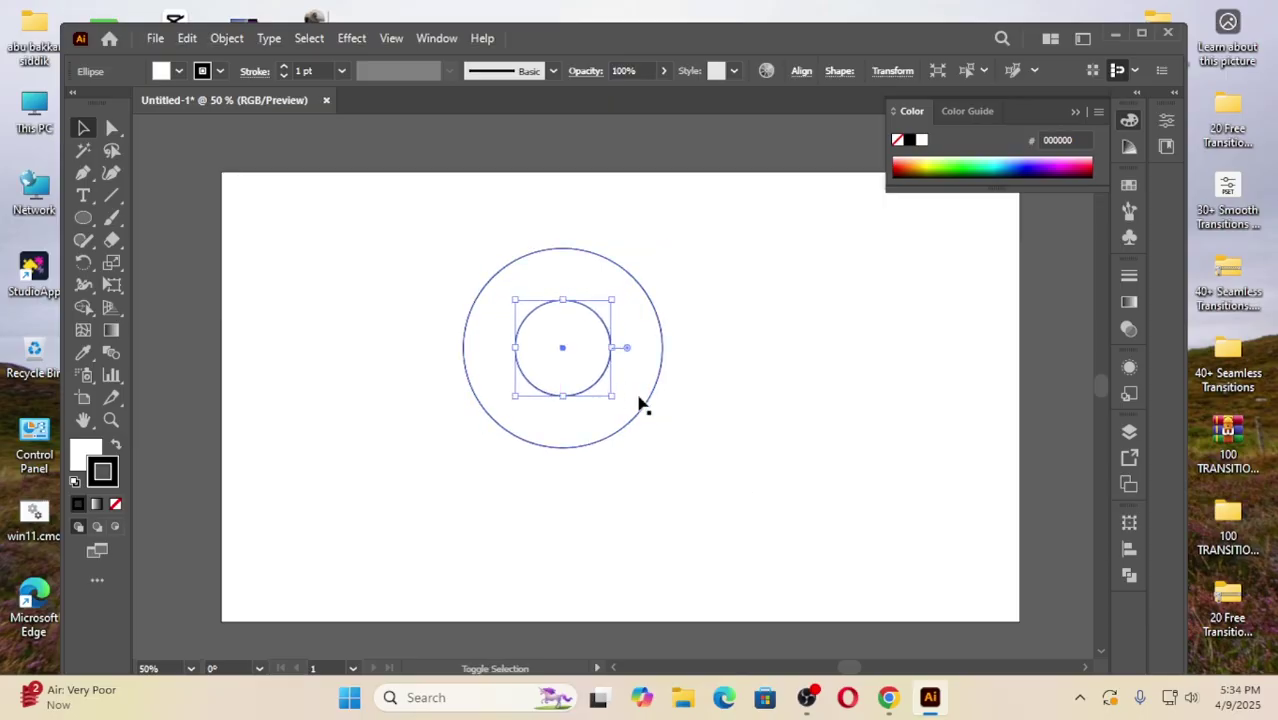
{"action": "left_click", "coordinate": [726, 350]}
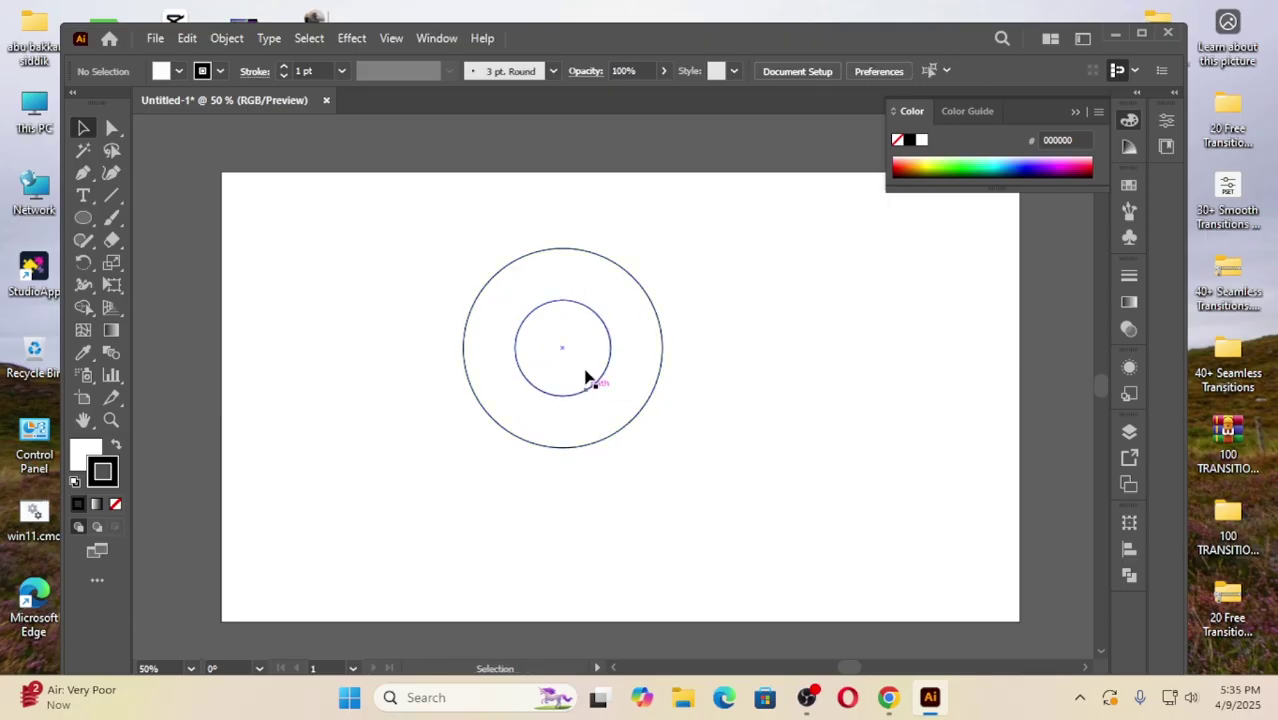
{"action": "left_click", "coordinate": [603, 387]}
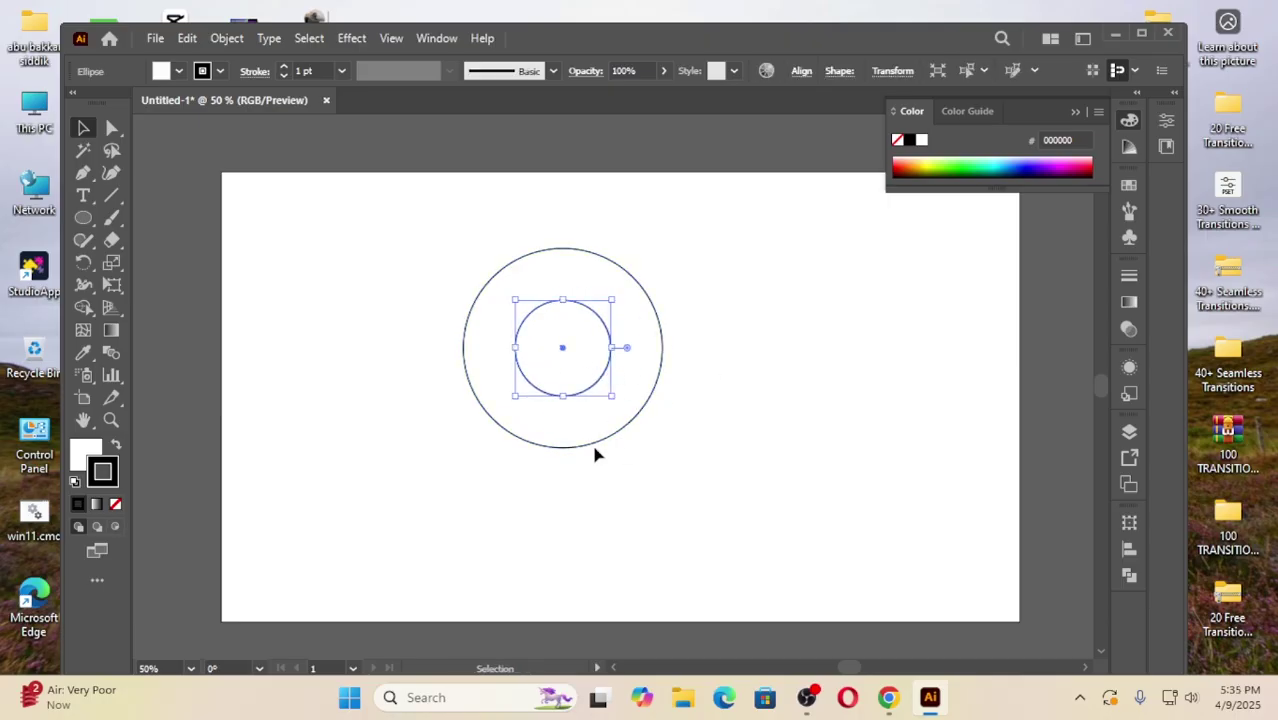
{"action": "left_click_drag", "start_coordinate": [614, 398], "coordinate": [604, 388]}
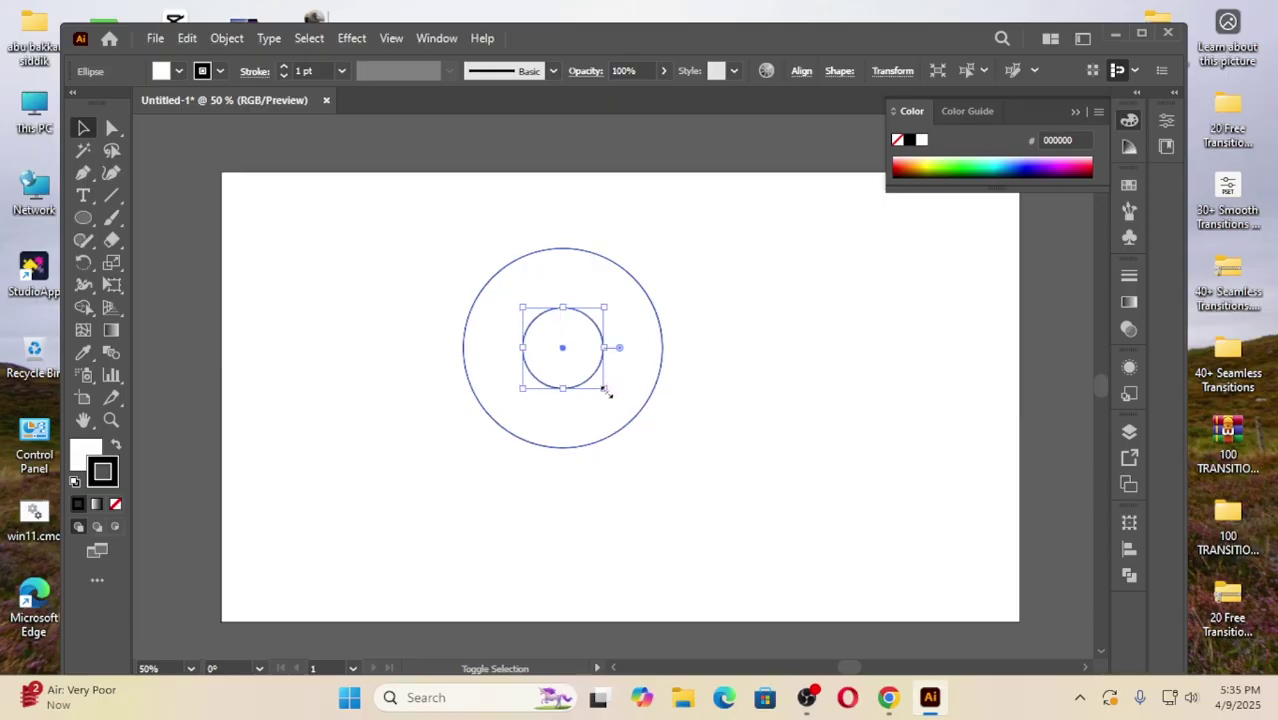
{"action": "left_click", "coordinate": [749, 352]}
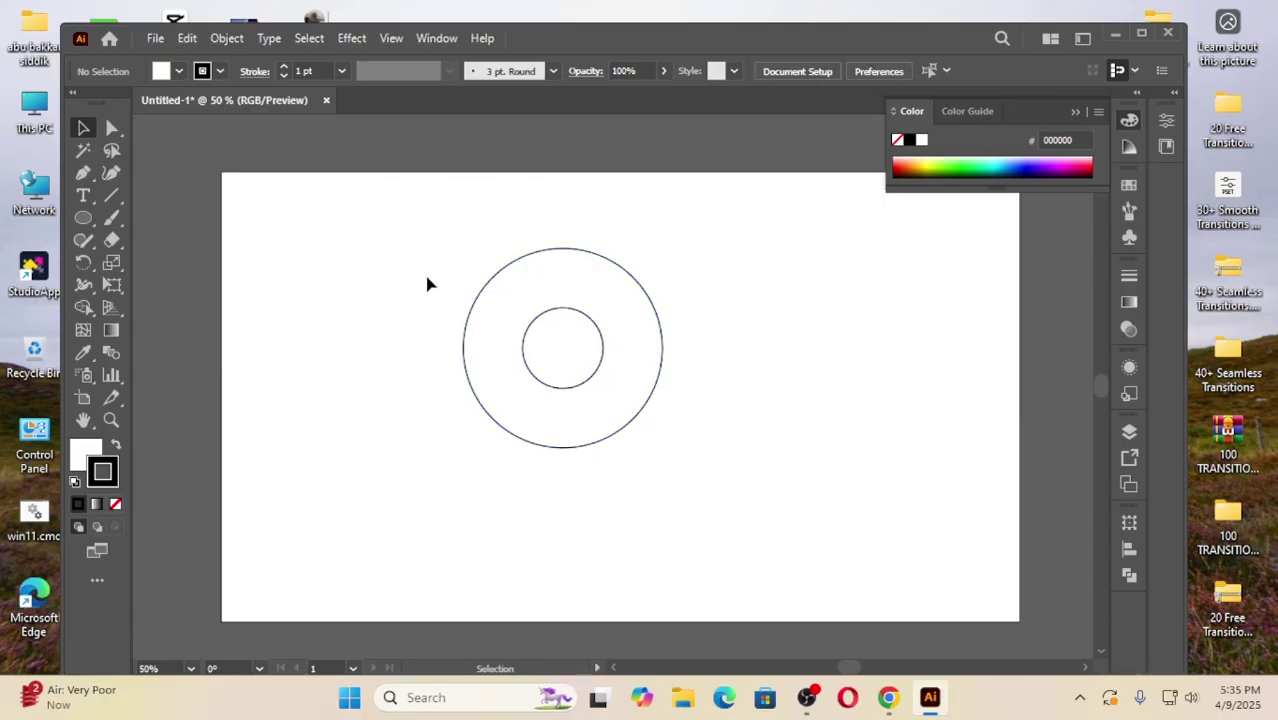
Draw a straight line sloping down to the right that touches the lower-left edge of the inner circle.
{"action": "left_click_drag", "start_coordinate": [408, 232], "coordinate": [713, 454]}
{"action": "left_click", "coordinate": [745, 320]}
{"action": "left_click", "coordinate": [114, 197]}
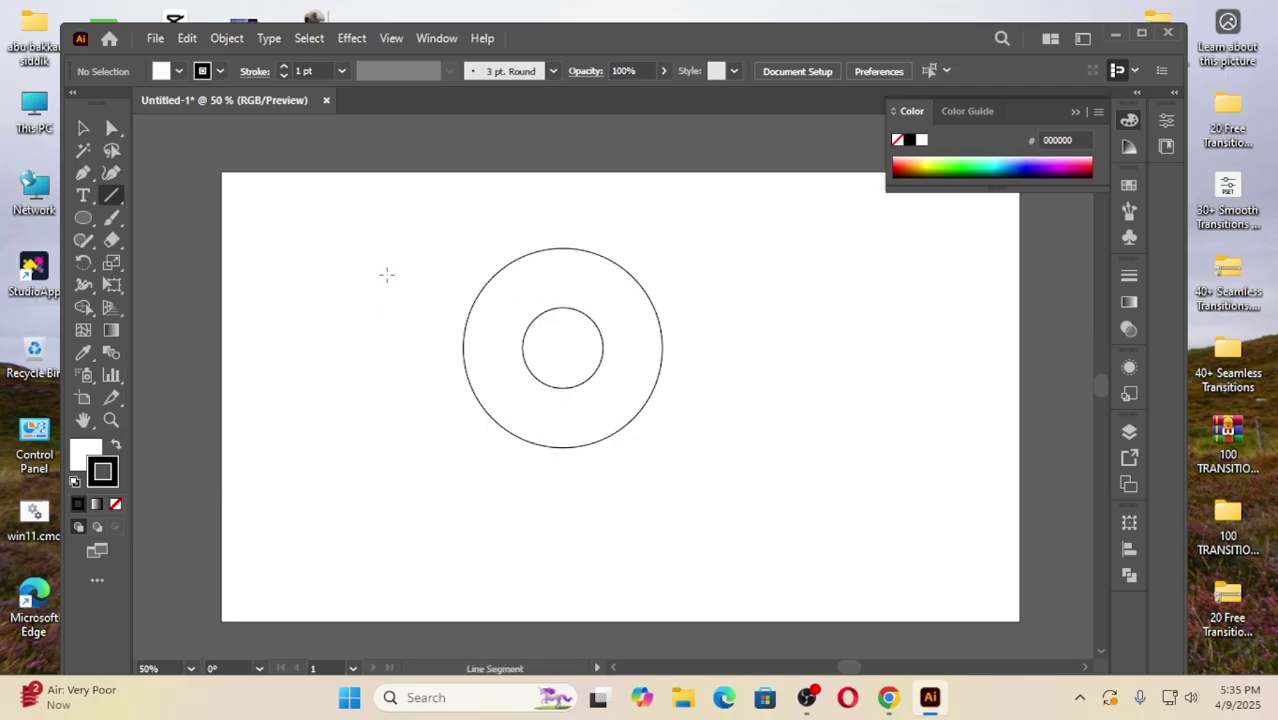
{"action": "left_click_drag", "start_coordinate": [434, 254], "coordinate": [716, 511]}
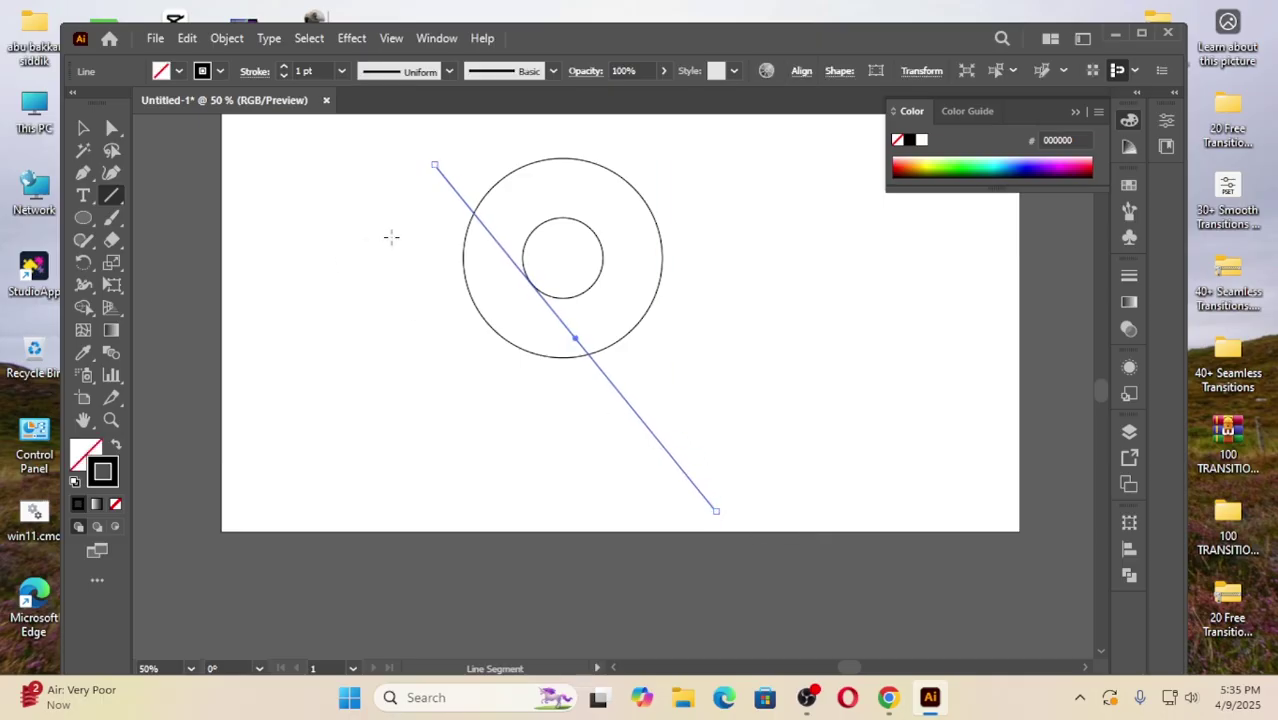
{"action": "scroll", "coordinate": [522, 314], "scroll_direction": "up", "scroll_amount": 2}
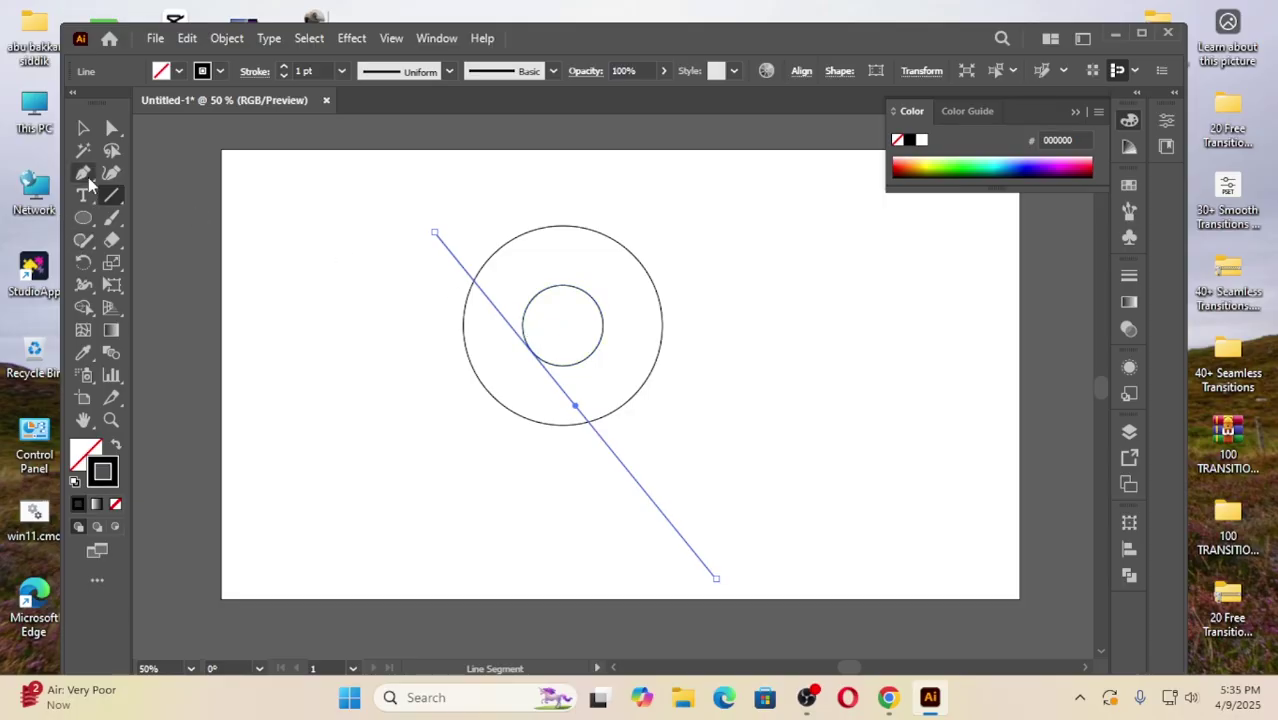
Duplicate the diagonal line parallel to itself and position the copy tangent to the outer circle's lower-left edge.
{"action": "left_click", "coordinate": [82, 128]}
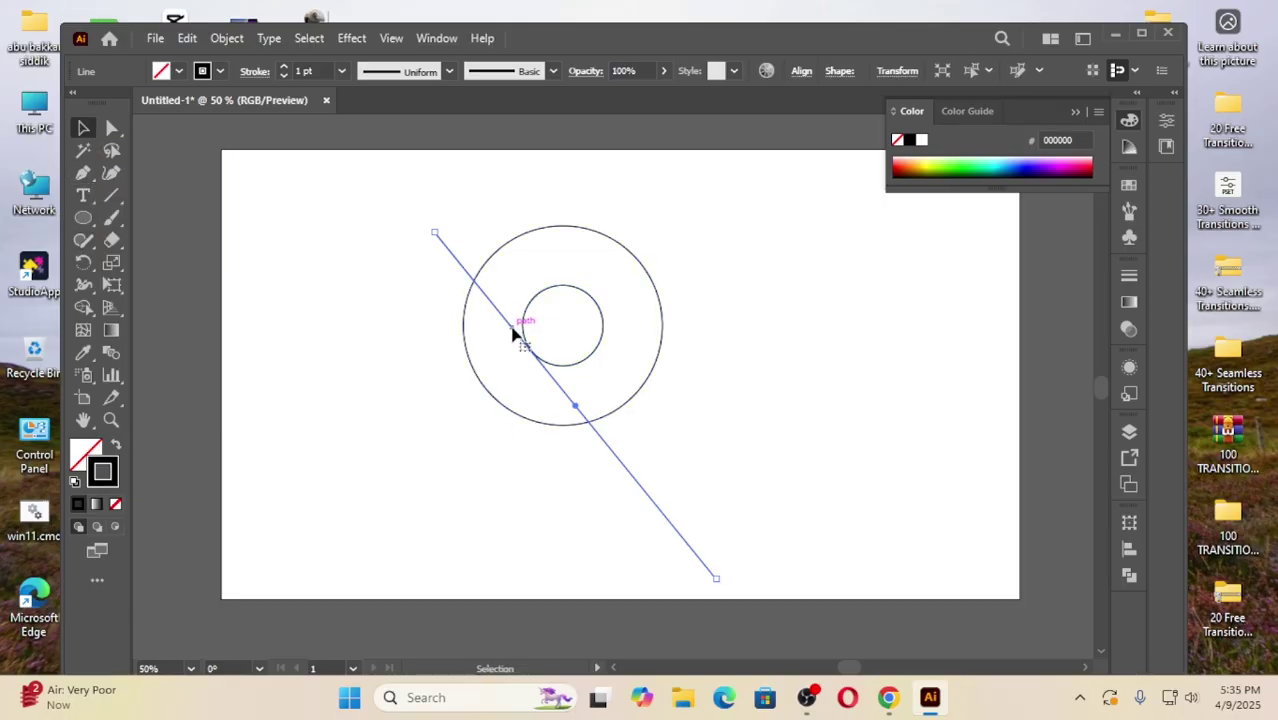
{"action": "left_click_drag", "start_coordinate": [513, 333], "coordinate": [471, 372]}
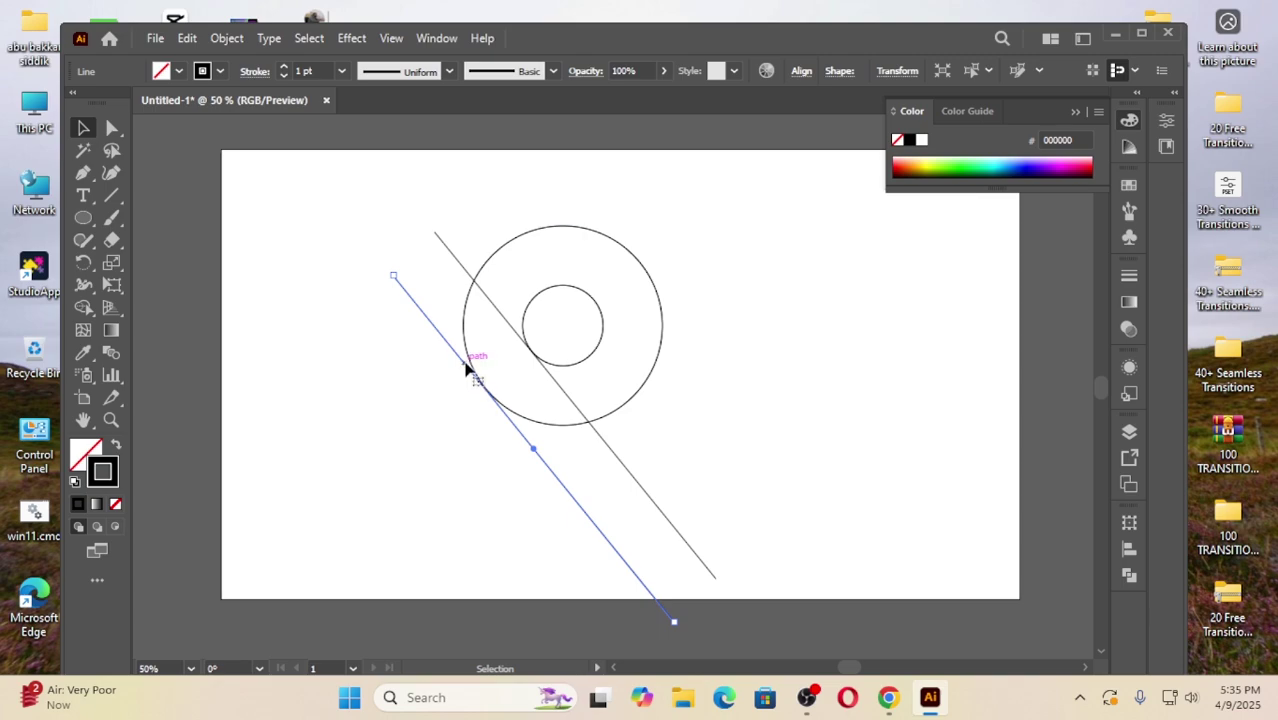
{"action": "left_click_drag", "start_coordinate": [465, 368], "coordinate": [467, 377]}
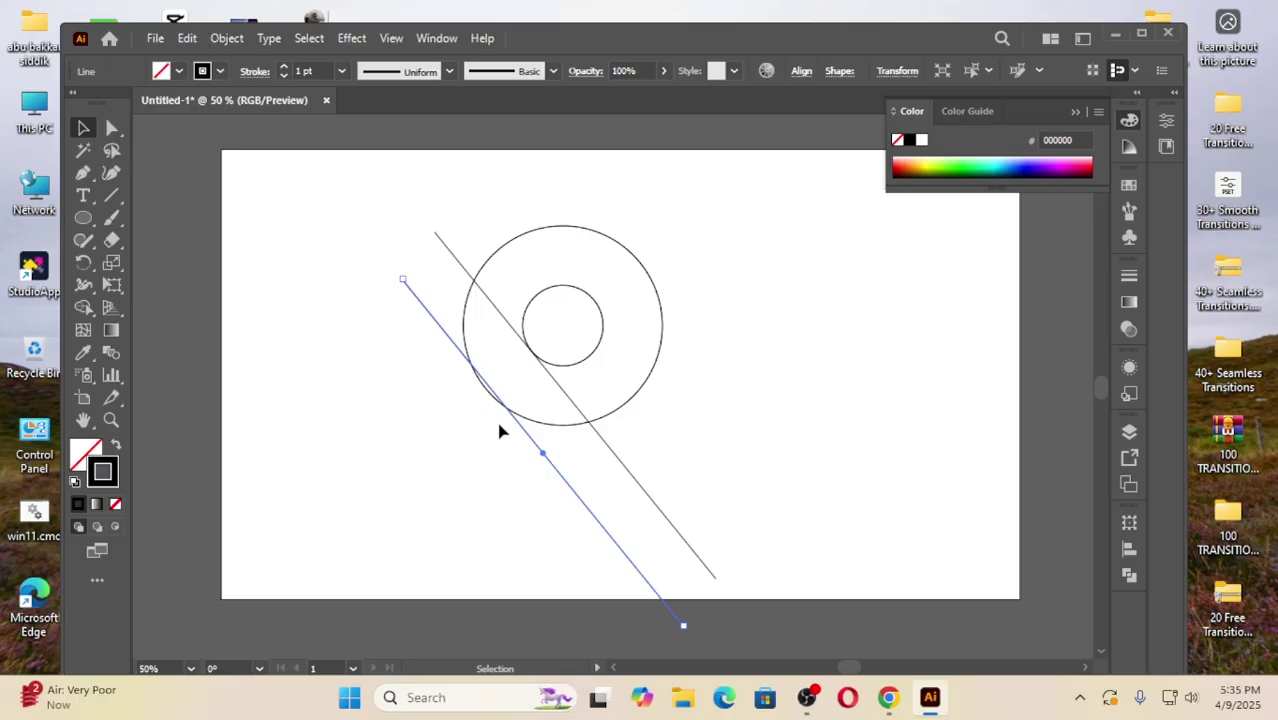
{"action": "scroll", "coordinate": [510, 405], "scroll_direction": "up", "scroll_amount": 8}
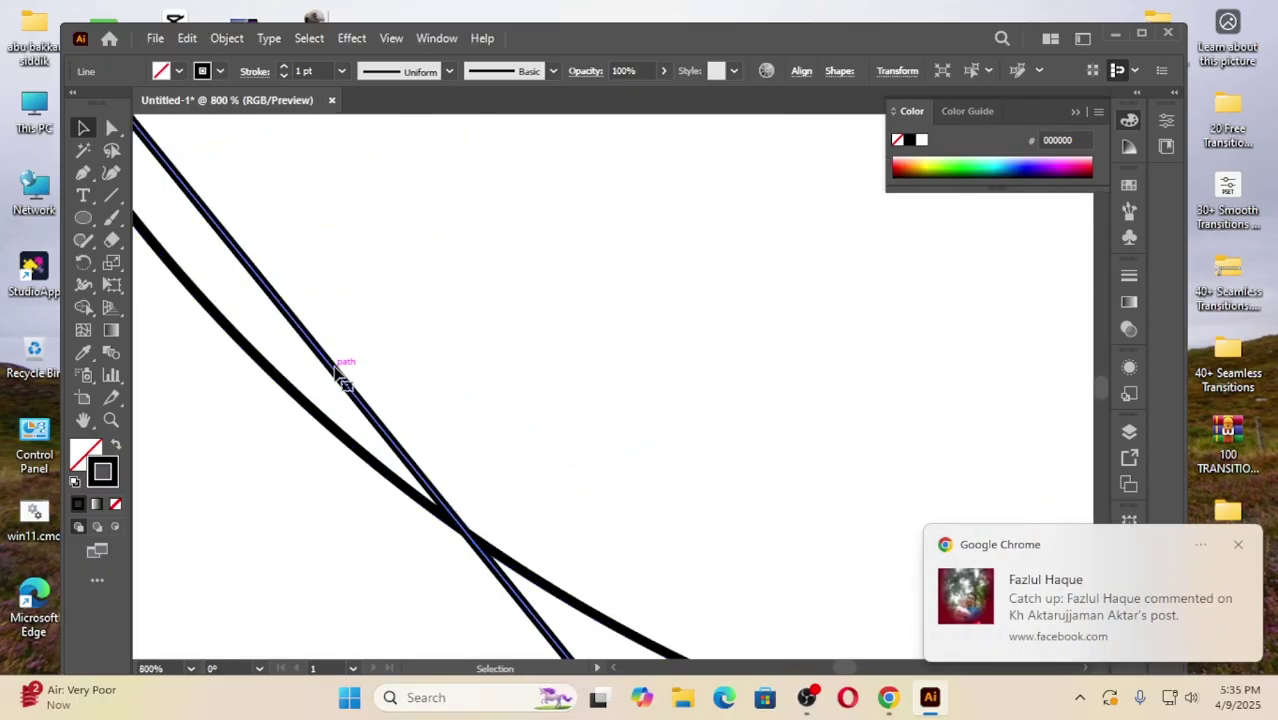
{"action": "left_click_drag", "start_coordinate": [338, 368], "coordinate": [299, 403]}
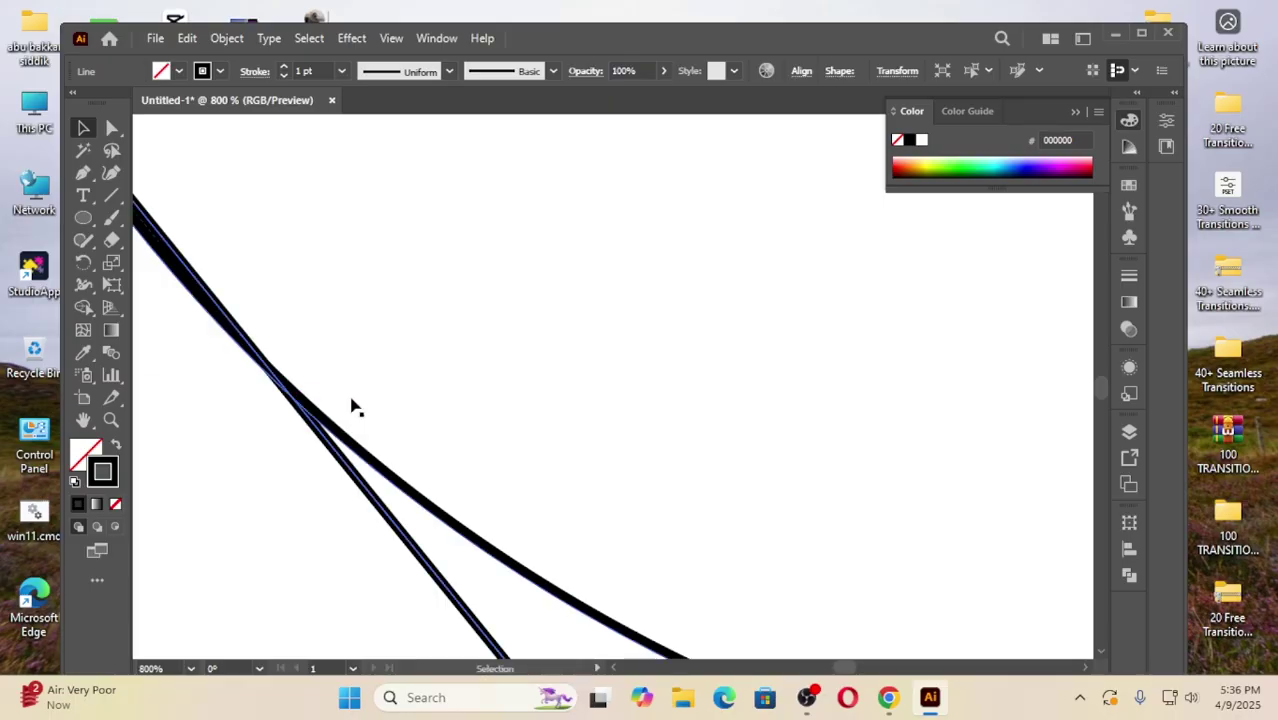
{"action": "scroll", "coordinate": [437, 376], "scroll_direction": "down", "scroll_amount": 3}
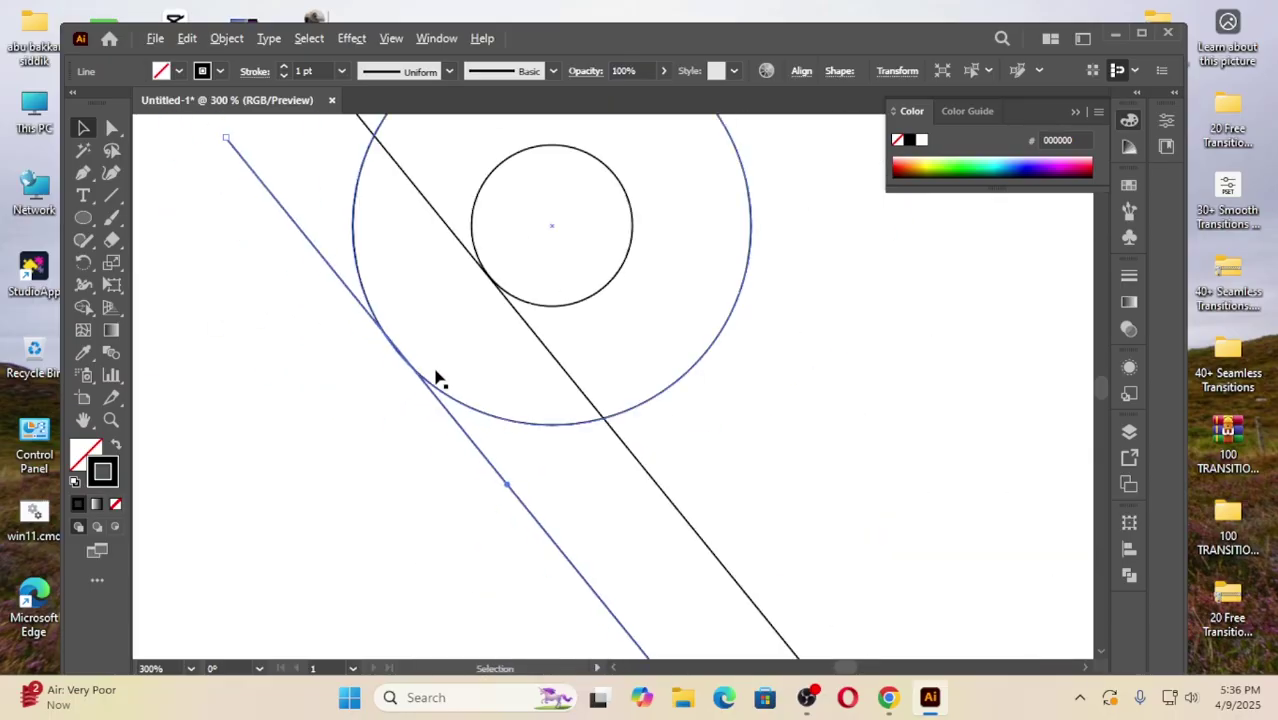
Duplicate both diagonal lines together and place the copied pair to the right of the circles.
{"action": "scroll", "coordinate": [437, 376], "scroll_direction": "down", "scroll_amount": 2}
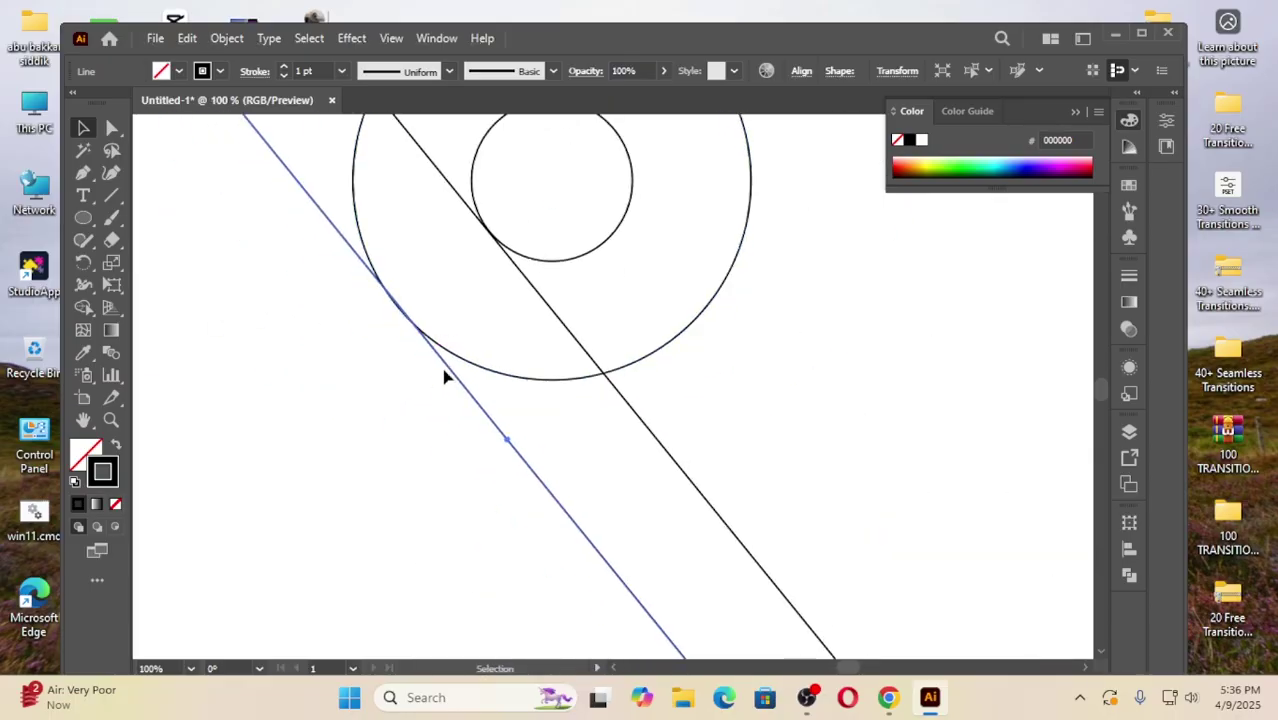
{"action": "scroll", "coordinate": [445, 374], "scroll_direction": "down", "scroll_amount": 2}
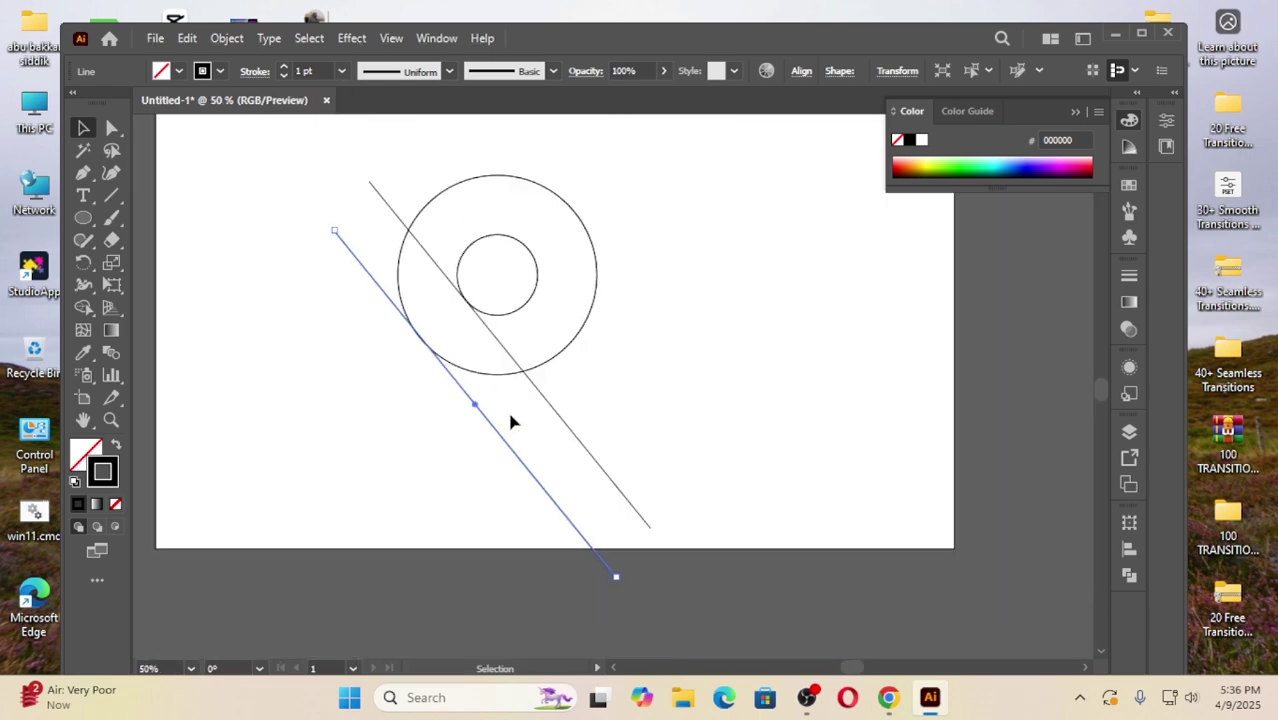
{"action": "scroll", "coordinate": [548, 422], "scroll_direction": "up", "scroll_amount": 3}
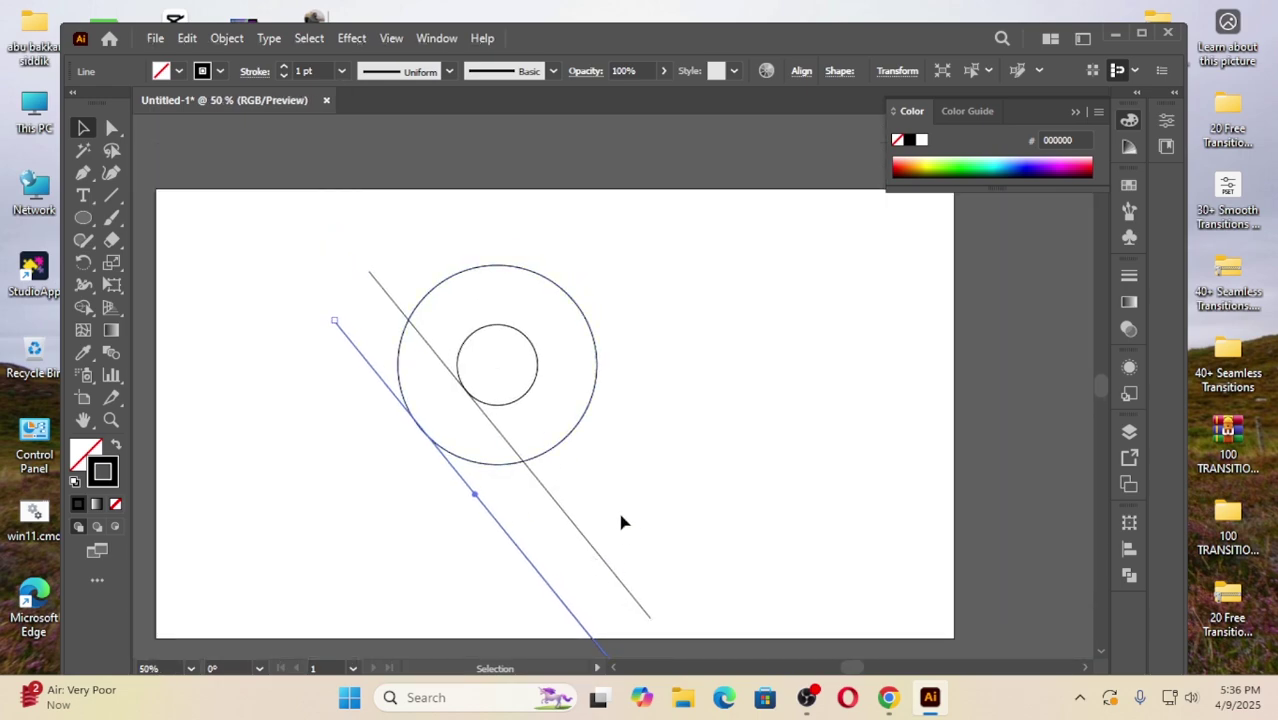
{"action": "left_click_drag", "start_coordinate": [643, 510], "coordinate": [528, 607]}
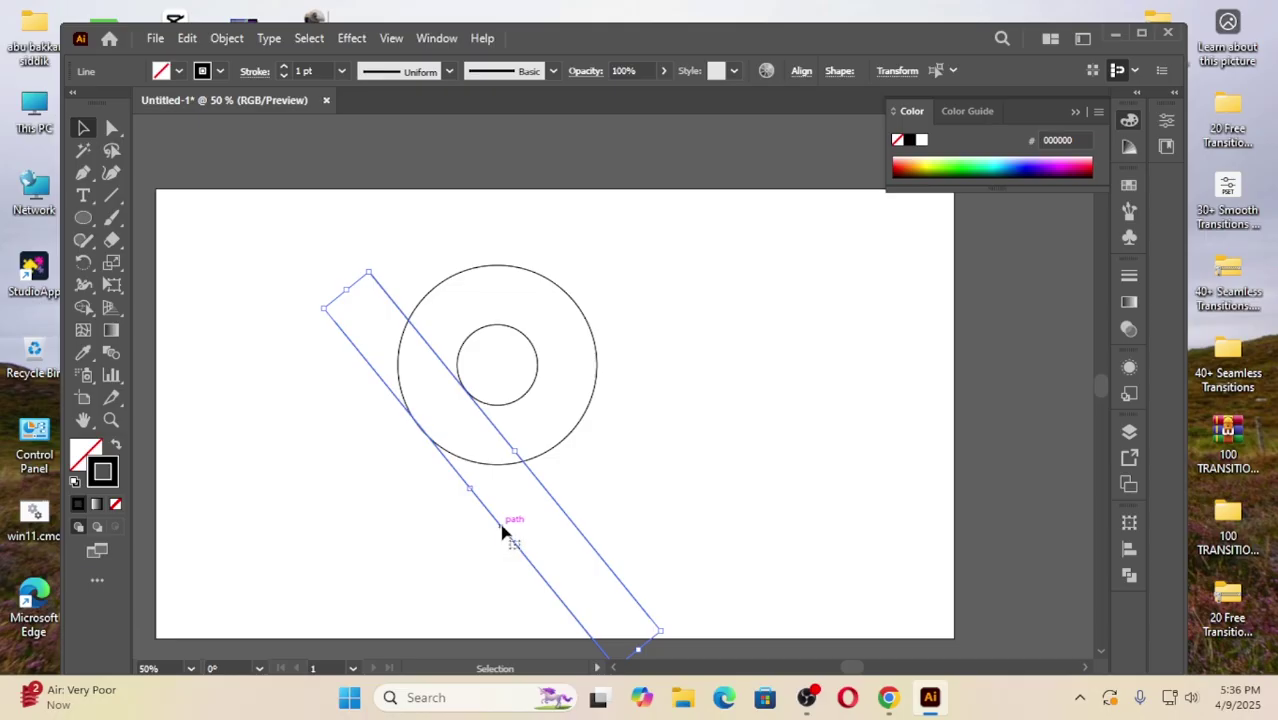
{"action": "left_click_drag", "start_coordinate": [500, 530], "coordinate": [726, 431], "text": "alt"}
Rotate the copied line pair to slope the opposite way and position it tangent to the lower-right edges of both circles.
{"action": "left_click_drag", "start_coordinate": [849, 572], "coordinate": [577, 587]}
{"action": "left_click_drag", "start_coordinate": [716, 325], "coordinate": [551, 355]}
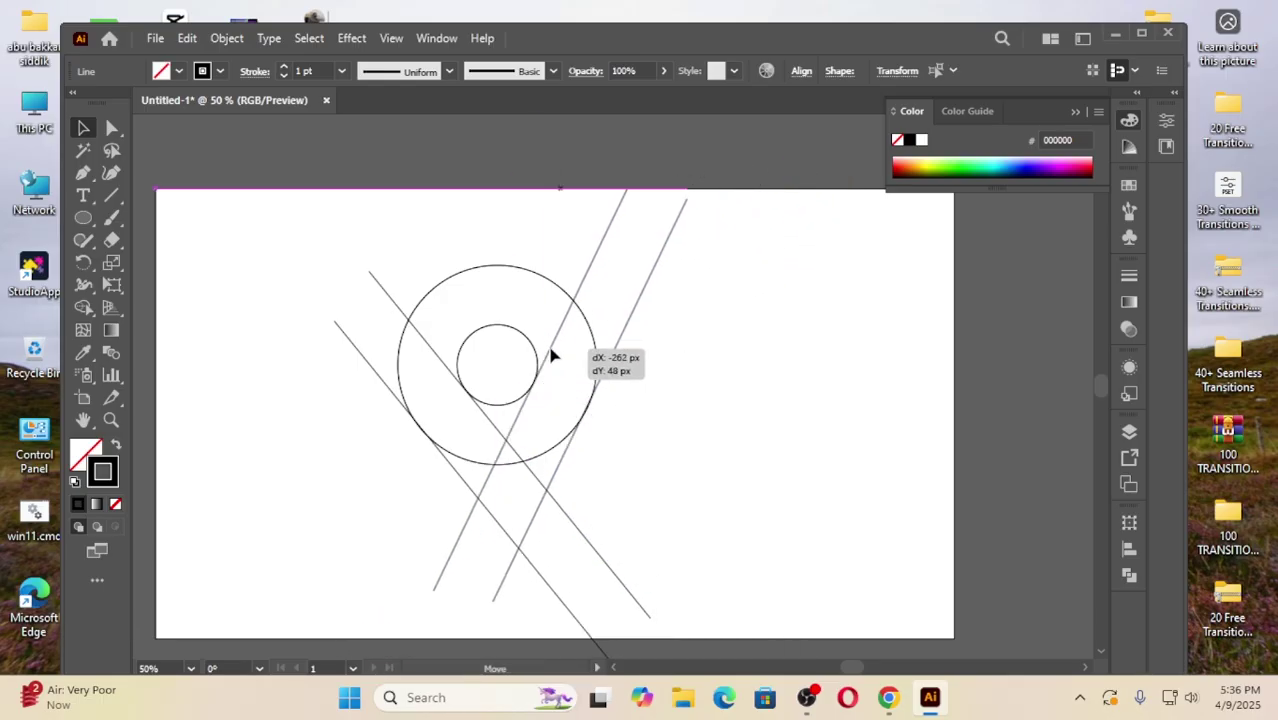
{"action": "left_click_drag", "start_coordinate": [551, 355], "coordinate": [551, 361]}
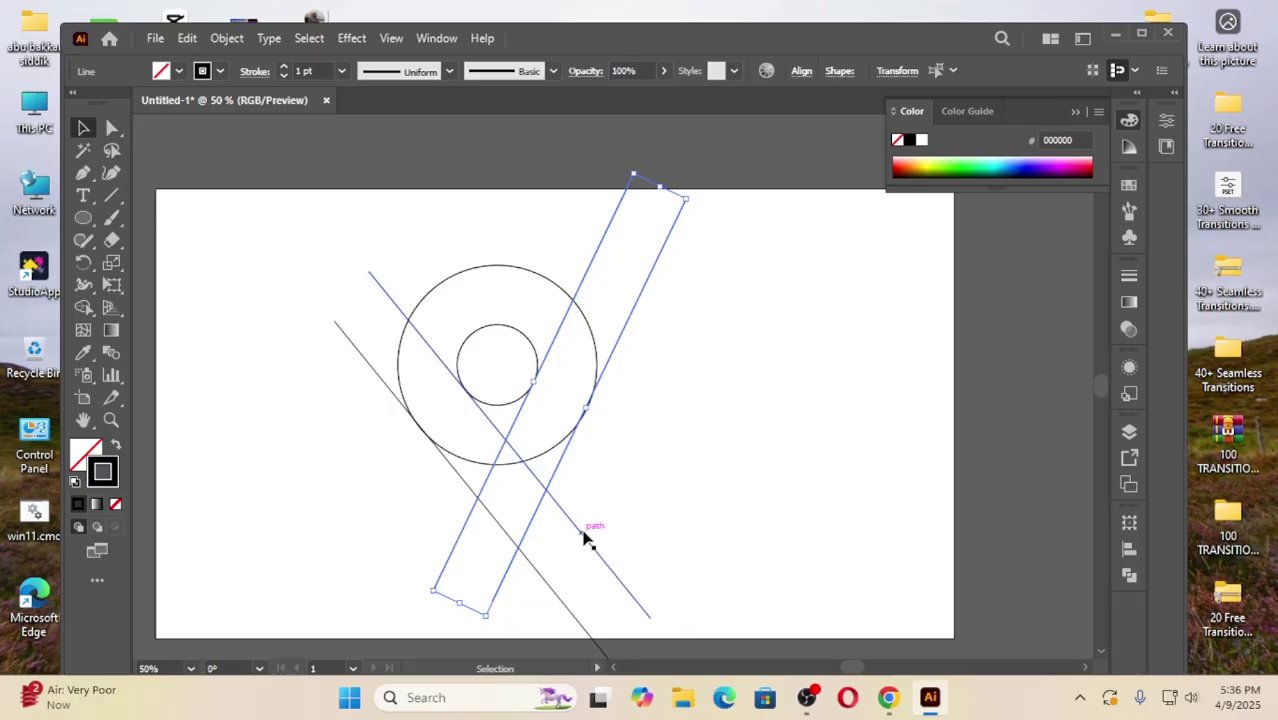
{"action": "left_click", "coordinate": [560, 492]}
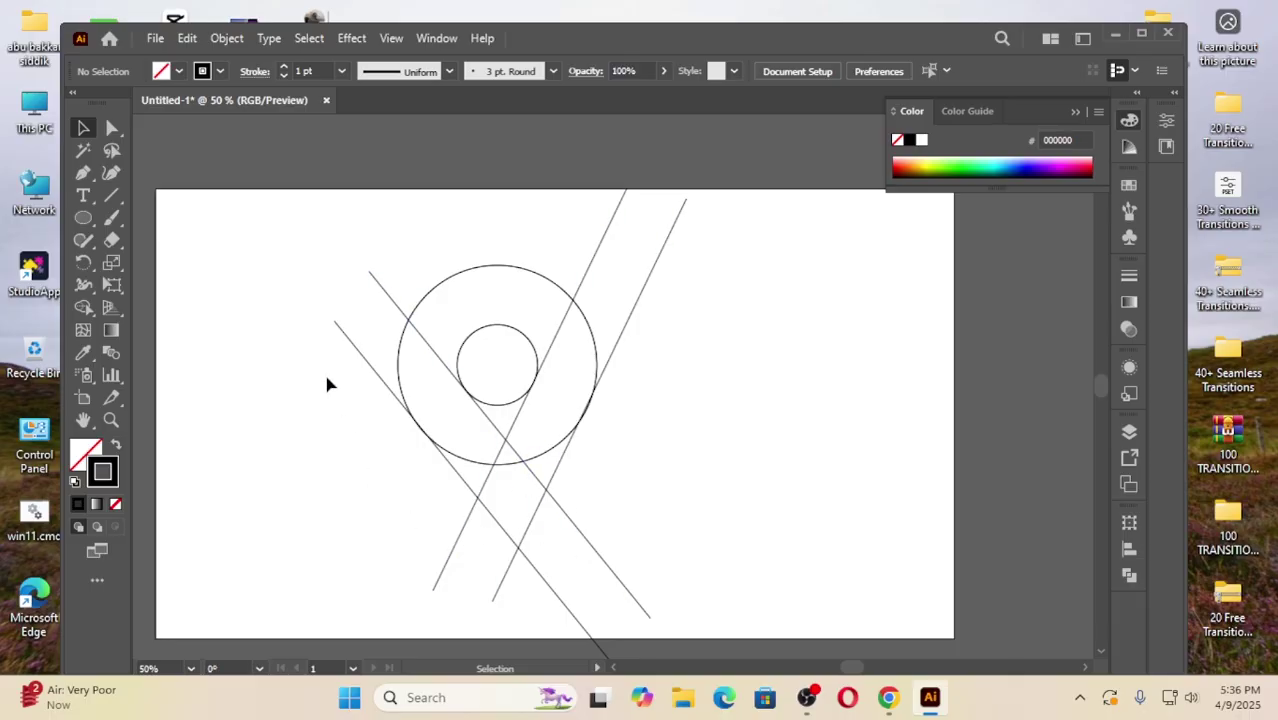
Use Shape Builder on all circles and lines to remove the excess segments and merge the regions into a pin with a teardrop opening.
{"action": "left_click_drag", "start_coordinate": [245, 207], "coordinate": [765, 579]}
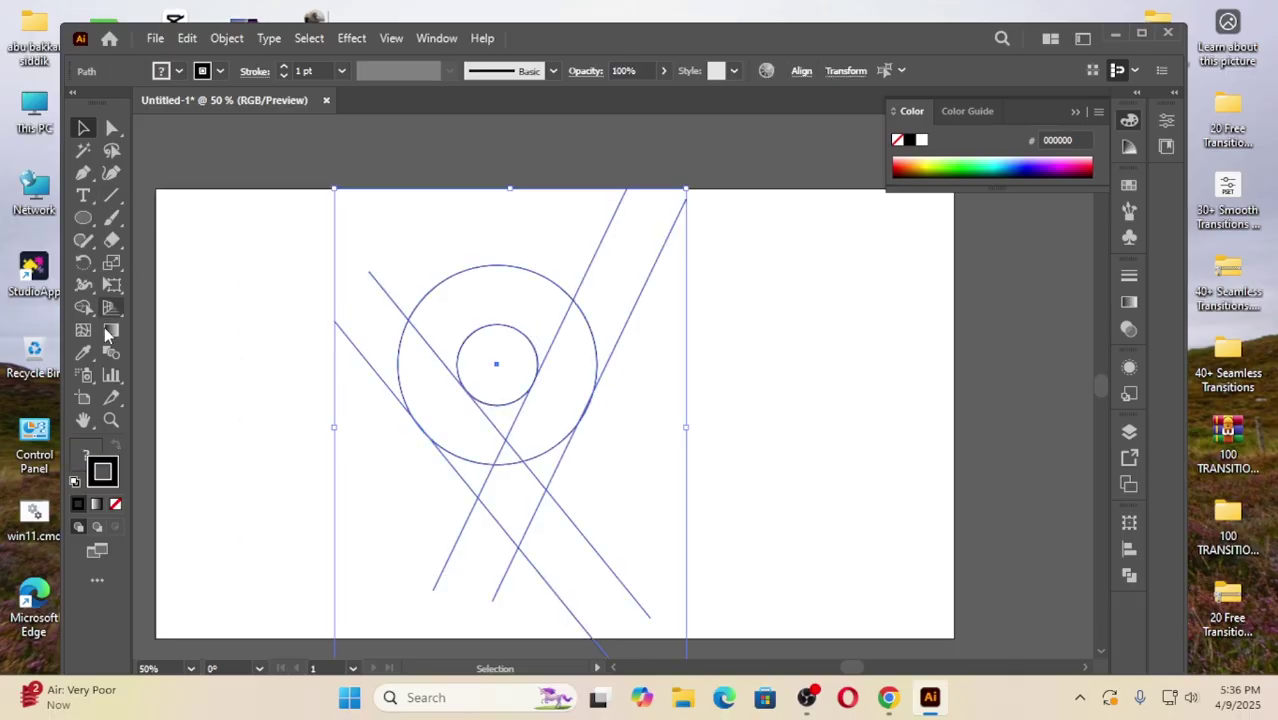
{"action": "left_click", "coordinate": [84, 308]}
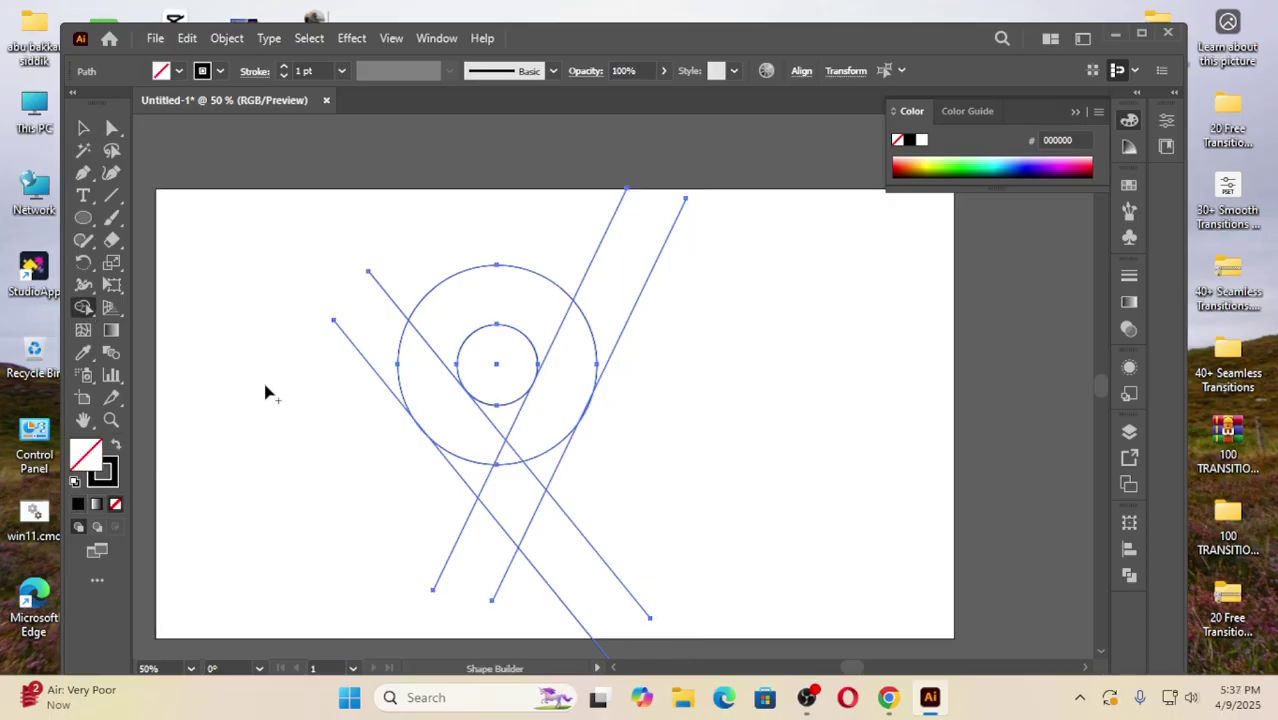
{"action": "mouse_move", "coordinate": [404, 262]}
{"action": "left_mouse_down"}
{"action": "mouse_move", "coordinate": [358, 408]}
{"action": "mouse_move", "coordinate": [360, 470]}
{"action": "mouse_move", "coordinate": [415, 537]}
{"action": "mouse_move", "coordinate": [570, 571]}
{"action": "mouse_move", "coordinate": [641, 495]}
{"action": "mouse_move", "coordinate": [682, 375]}
{"action": "mouse_move", "coordinate": [677, 292]}
{"action": "mouse_move", "coordinate": [573, 245]}
{"action": "left_mouse_up"}
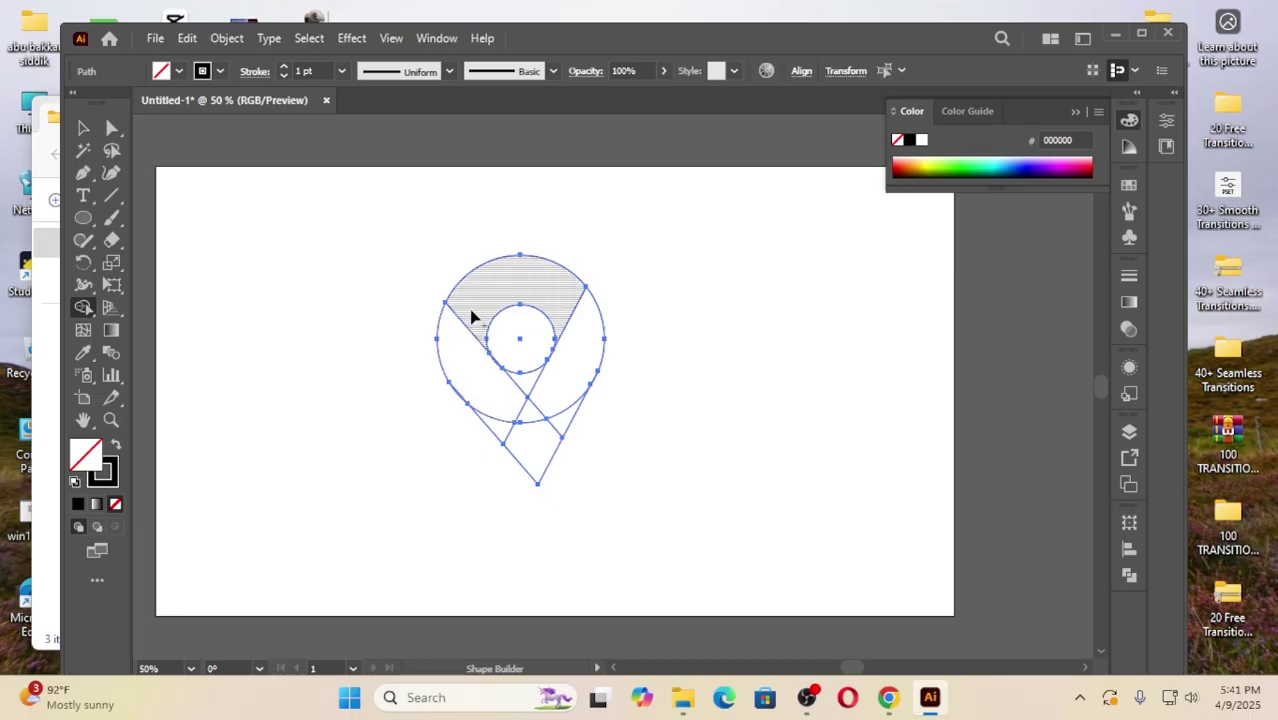
{"action": "mouse_move", "coordinate": [474, 316]}
{"action": "left_mouse_down"}
{"action": "mouse_move", "coordinate": [504, 430]}
{"action": "mouse_move", "coordinate": [532, 440]}
{"action": "mouse_move", "coordinate": [536, 410]}
{"action": "mouse_move", "coordinate": [564, 396]}
{"action": "mouse_move", "coordinate": [568, 410]}
{"action": "mouse_move", "coordinate": [577, 346]}
{"action": "mouse_move", "coordinate": [518, 339]}
{"action": "mouse_move", "coordinate": [527, 384]}
{"action": "left_mouse_up"}
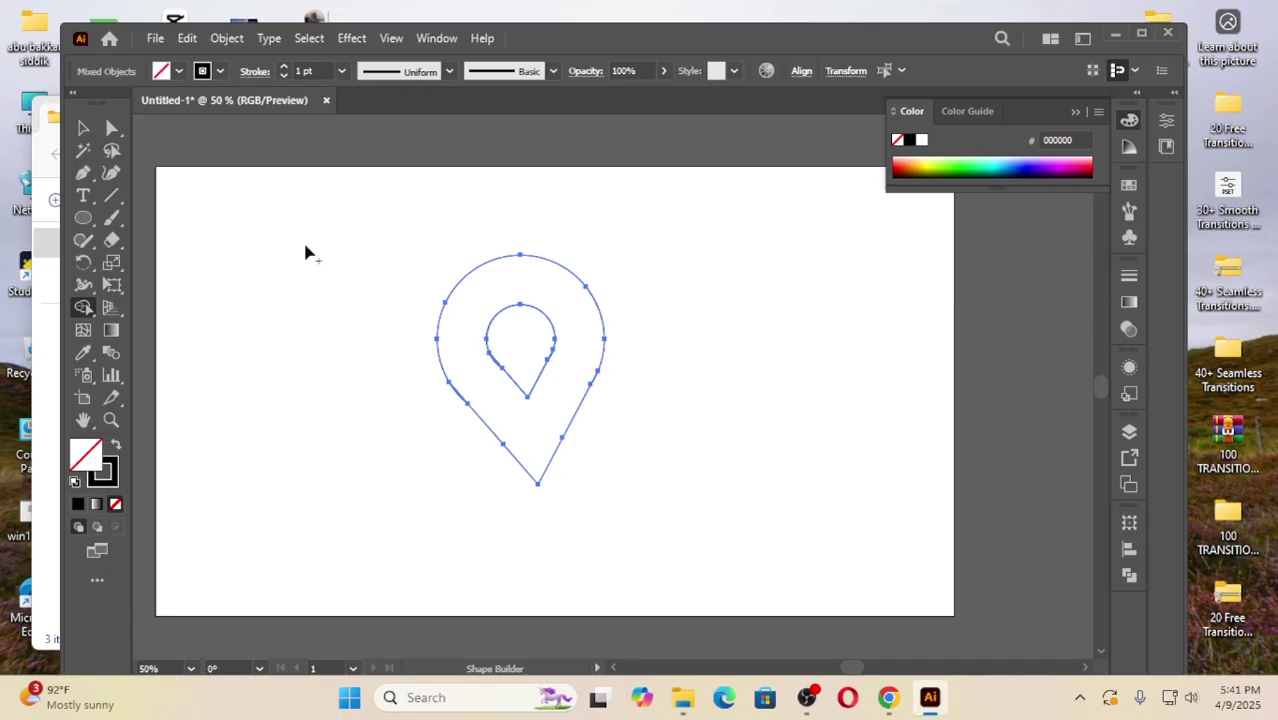
Rotate the whole pin slightly clockwise so its tip points straight down.
{"action": "left_click", "coordinate": [84, 128]}
{"action": "left_click", "coordinate": [330, 355]}
{"action": "left_click_drag", "start_coordinate": [385, 255], "coordinate": [644, 487]}
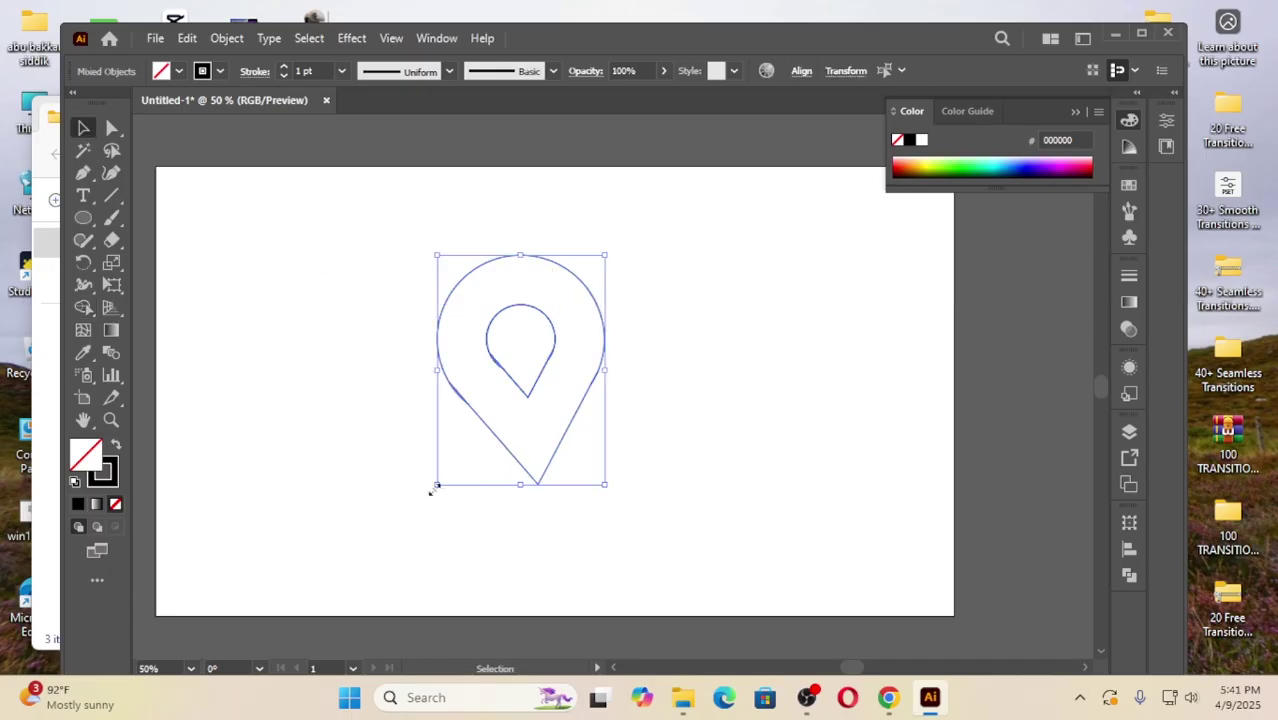
{"action": "left_click_drag", "start_coordinate": [426, 487], "coordinate": [414, 466]}
{"action": "left_click", "coordinate": [362, 402]}
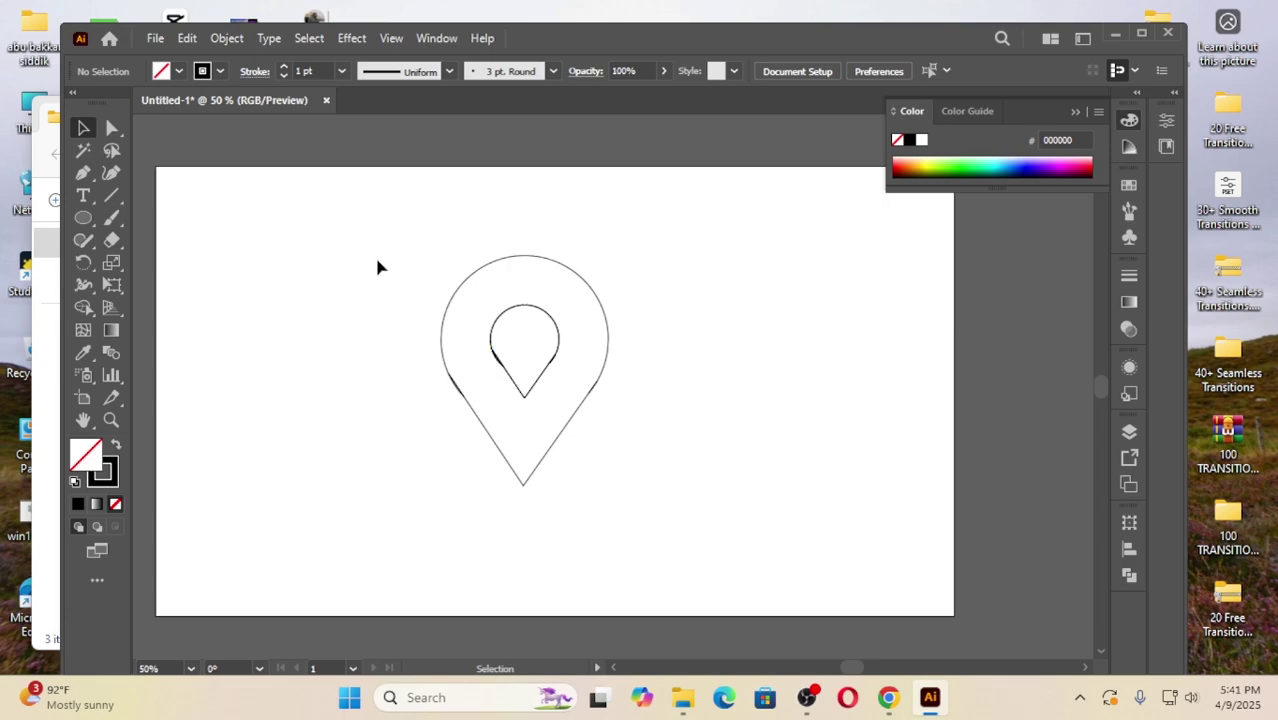
Clean up the thin slivers where the straight edges meet the arcs on the outer and inner outlines with Shape Builder.
{"action": "left_click_drag", "start_coordinate": [375, 262], "coordinate": [804, 531]}
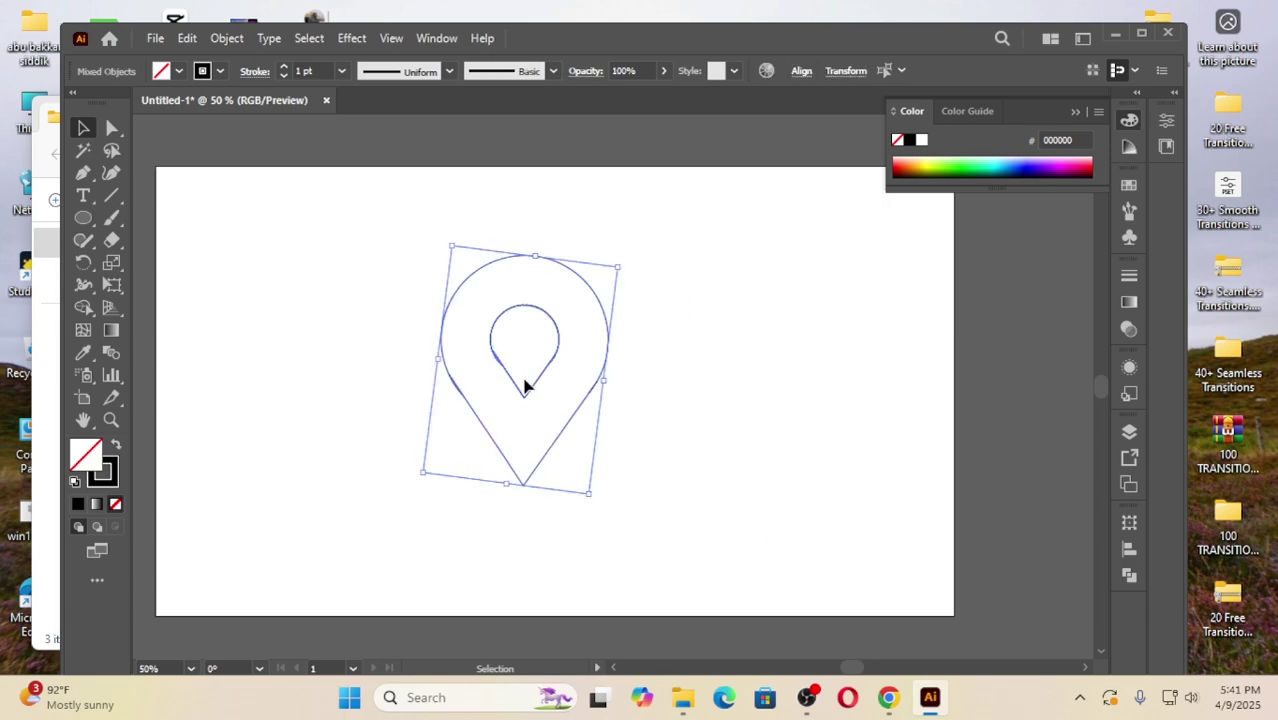
{"action": "scroll", "coordinate": [527, 392], "scroll_direction": "up", "scroll_amount": 5}
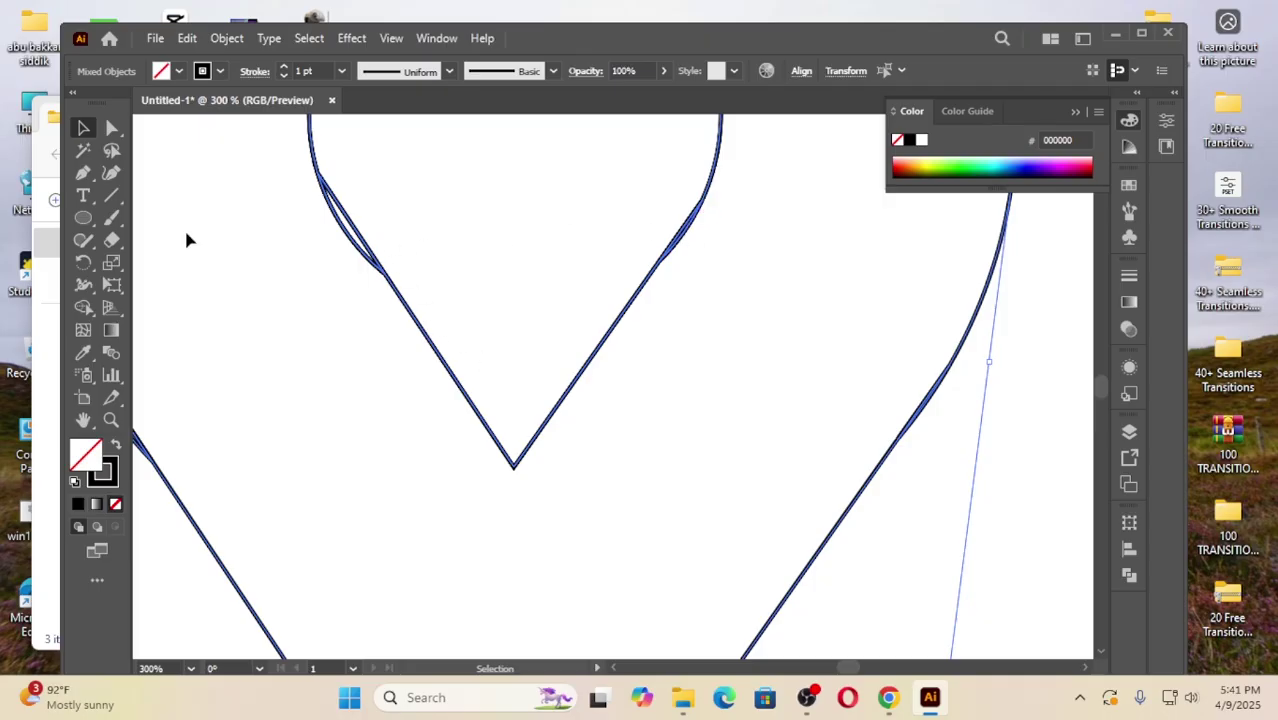
{"action": "scroll", "coordinate": [296, 344], "scroll_direction": "down", "scroll_amount": 3}
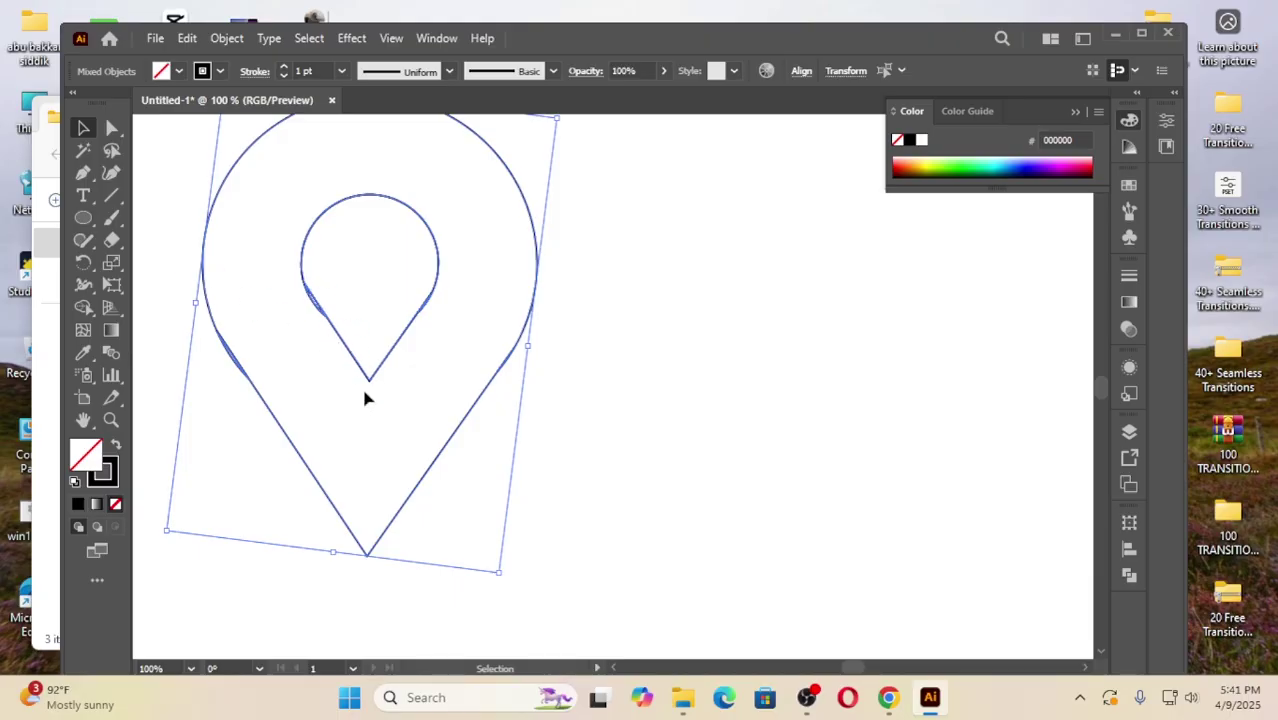
{"action": "left_click_drag", "start_coordinate": [856, 670], "coordinate": [850, 671]}
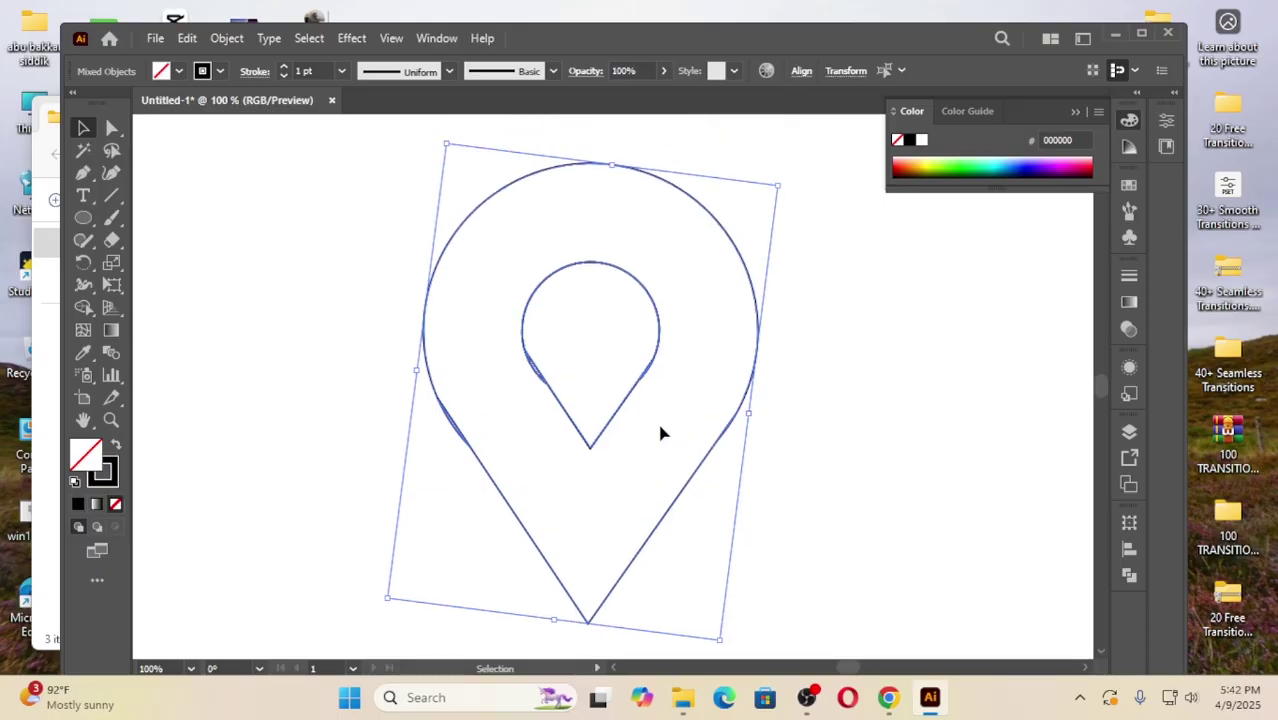
{"action": "scroll", "coordinate": [662, 434], "scroll_direction": "up", "scroll_amount": 3}
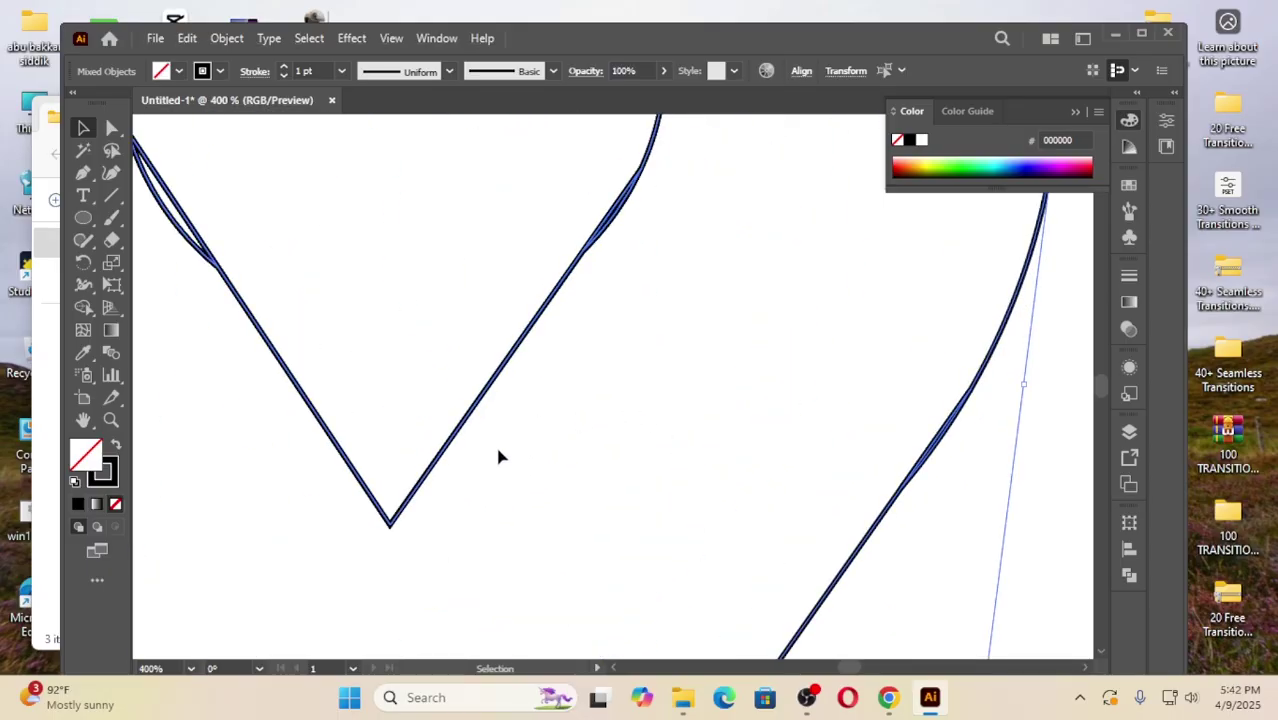
{"action": "left_click_drag", "start_coordinate": [509, 457], "coordinate": [590, 460]}
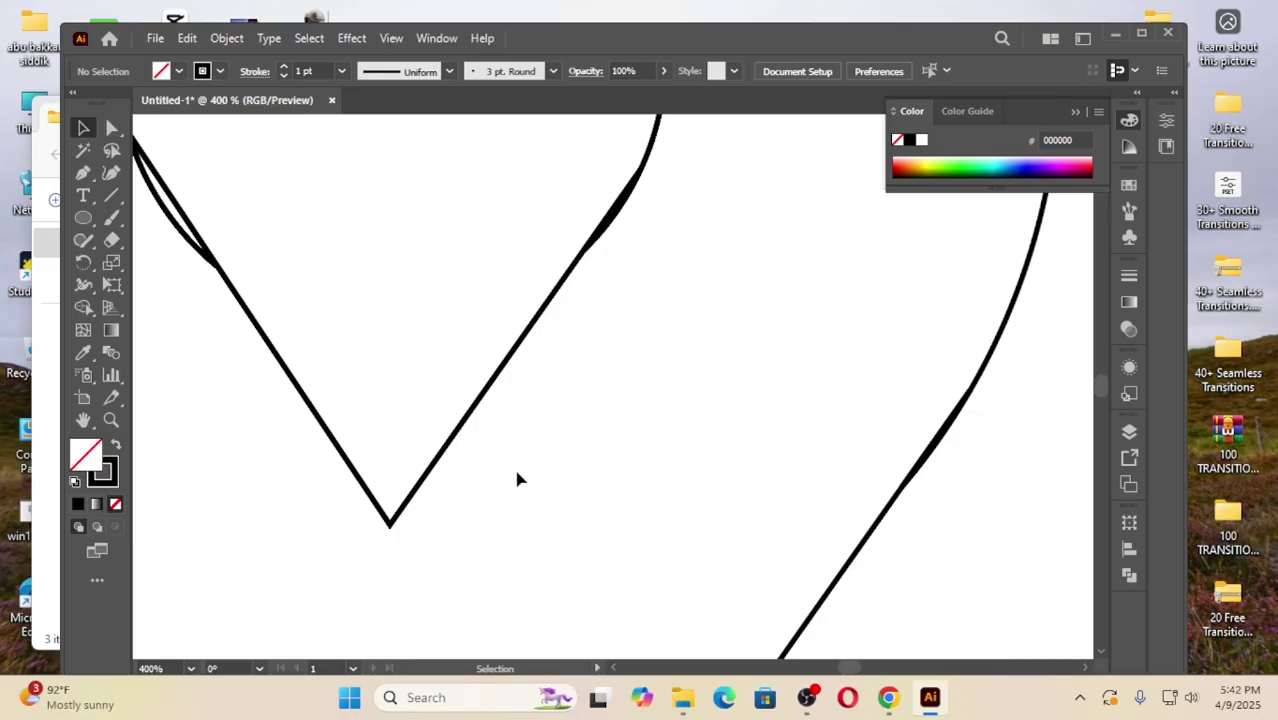
{"action": "scroll", "coordinate": [517, 479], "scroll_direction": "up", "scroll_amount": 1}
{"action": "scroll", "coordinate": [955, 553], "scroll_direction": "down", "scroll_amount": 3}
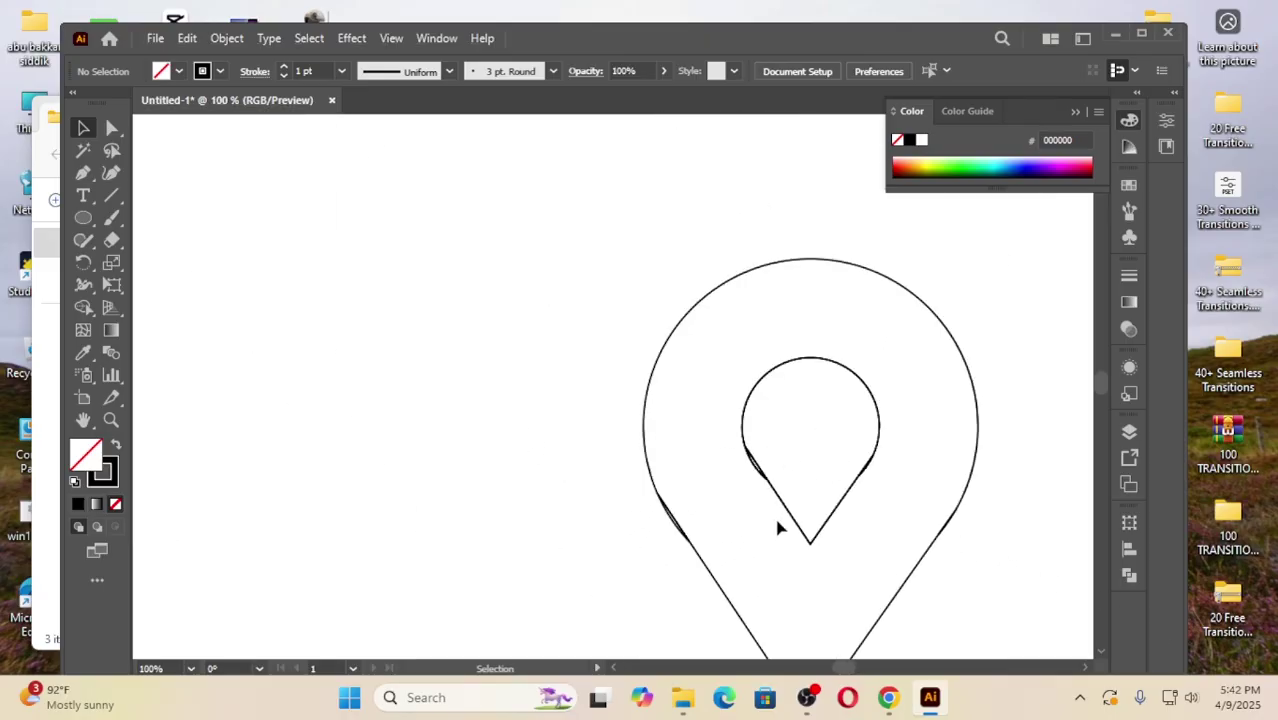
{"action": "left_click_drag", "start_coordinate": [843, 671], "coordinate": [849, 672]}
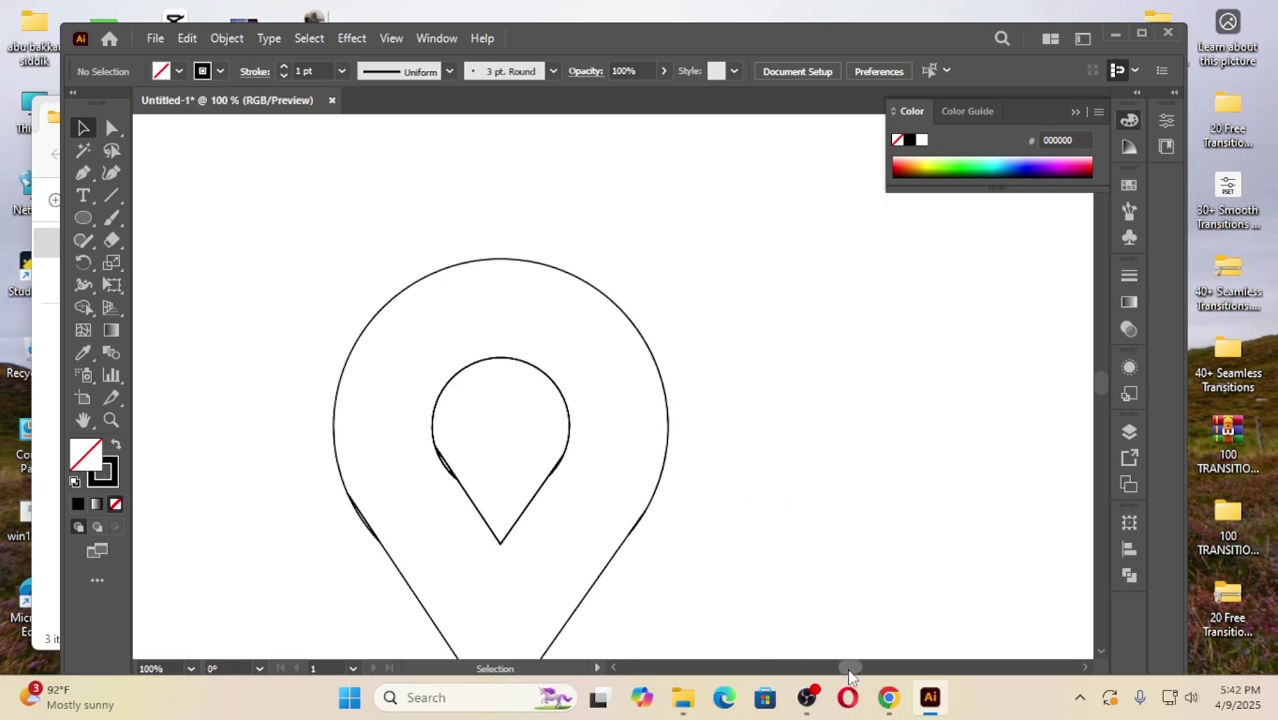
{"action": "left_click_drag", "start_coordinate": [277, 297], "coordinate": [747, 590]}
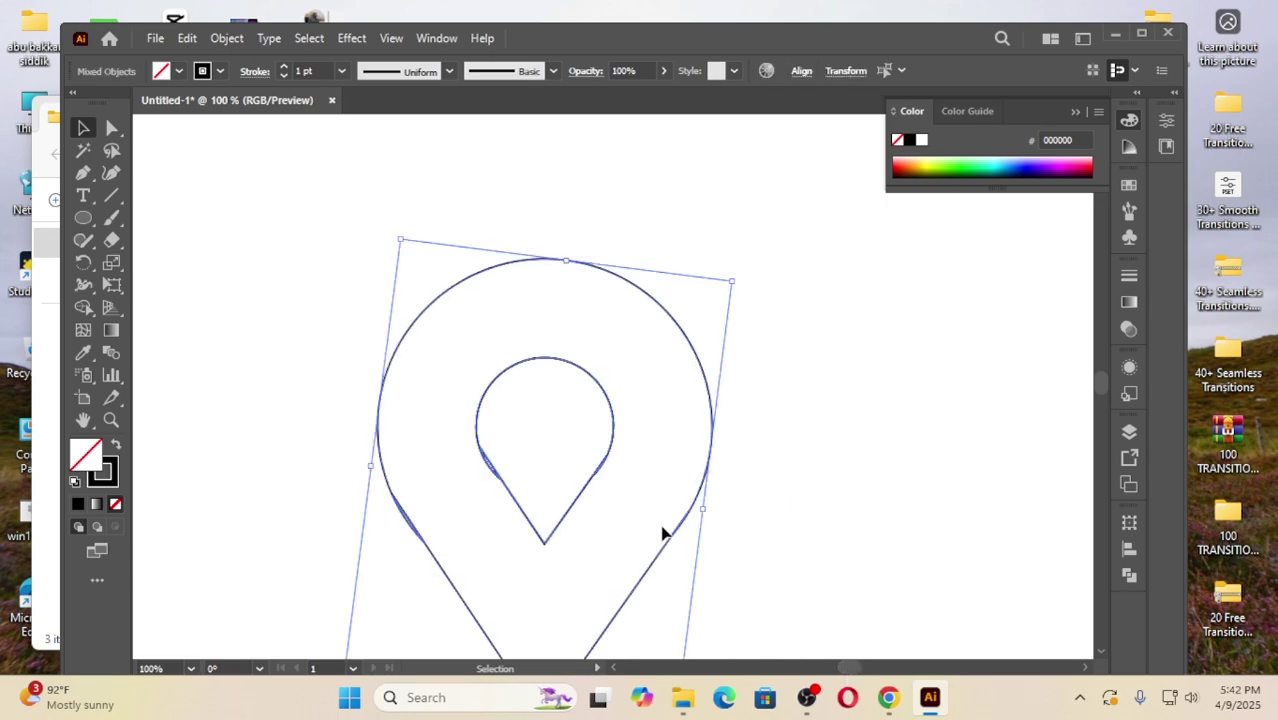
{"action": "left_click", "coordinate": [84, 307]}
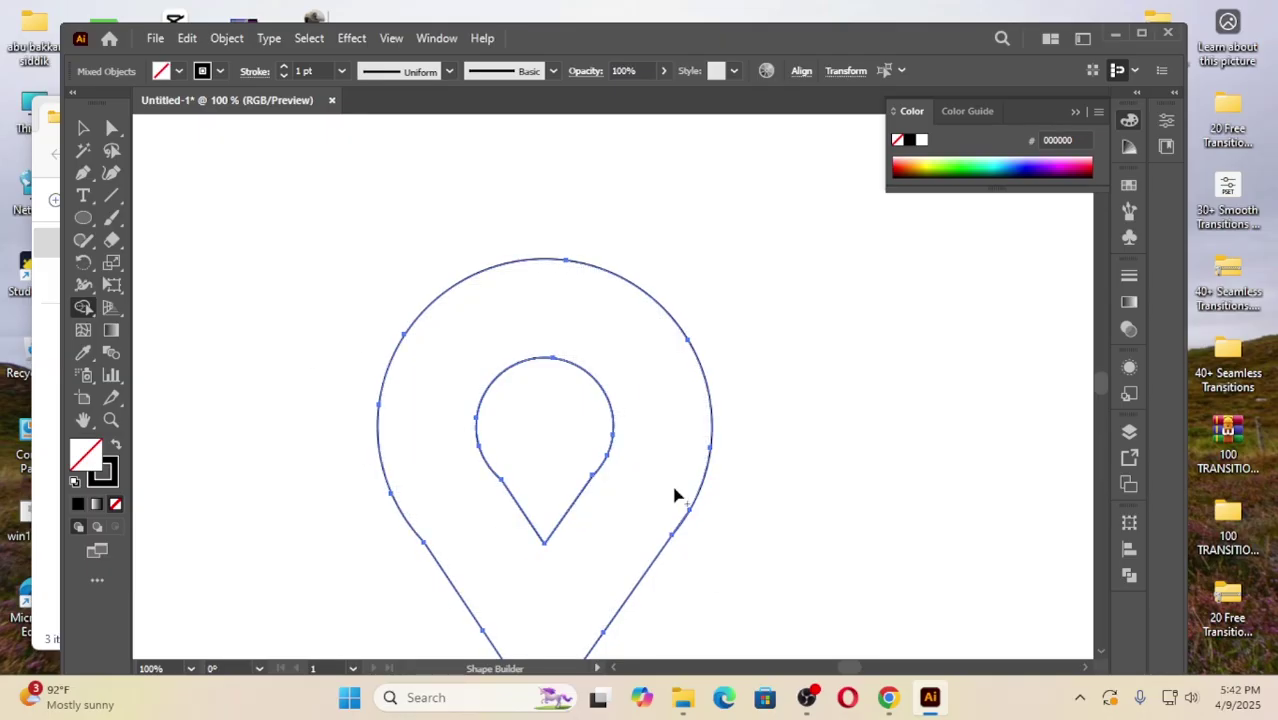
{"action": "left_click", "coordinate": [92, 127]}
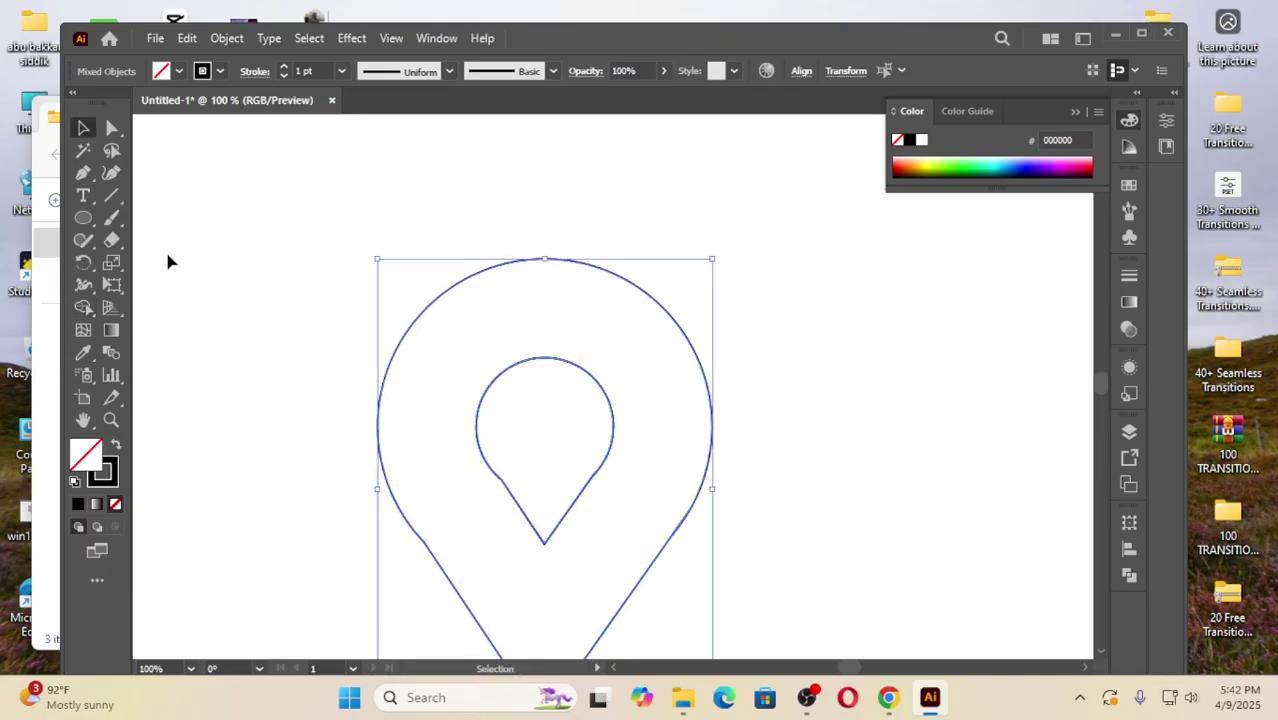
Examine the whole pin outline for leftover slivers or unmerged regions.
{"action": "left_click", "coordinate": [302, 408]}
{"action": "left_click_drag", "start_coordinate": [274, 244], "coordinate": [727, 585]}
{"action": "scroll", "coordinate": [776, 565], "scroll_direction": "down", "scroll_amount": 2}
{"action": "scroll", "coordinate": [680, 498], "scroll_direction": "down", "scroll_amount": 1}
{"action": "scroll", "coordinate": [682, 496], "scroll_direction": "down", "scroll_amount": 3}
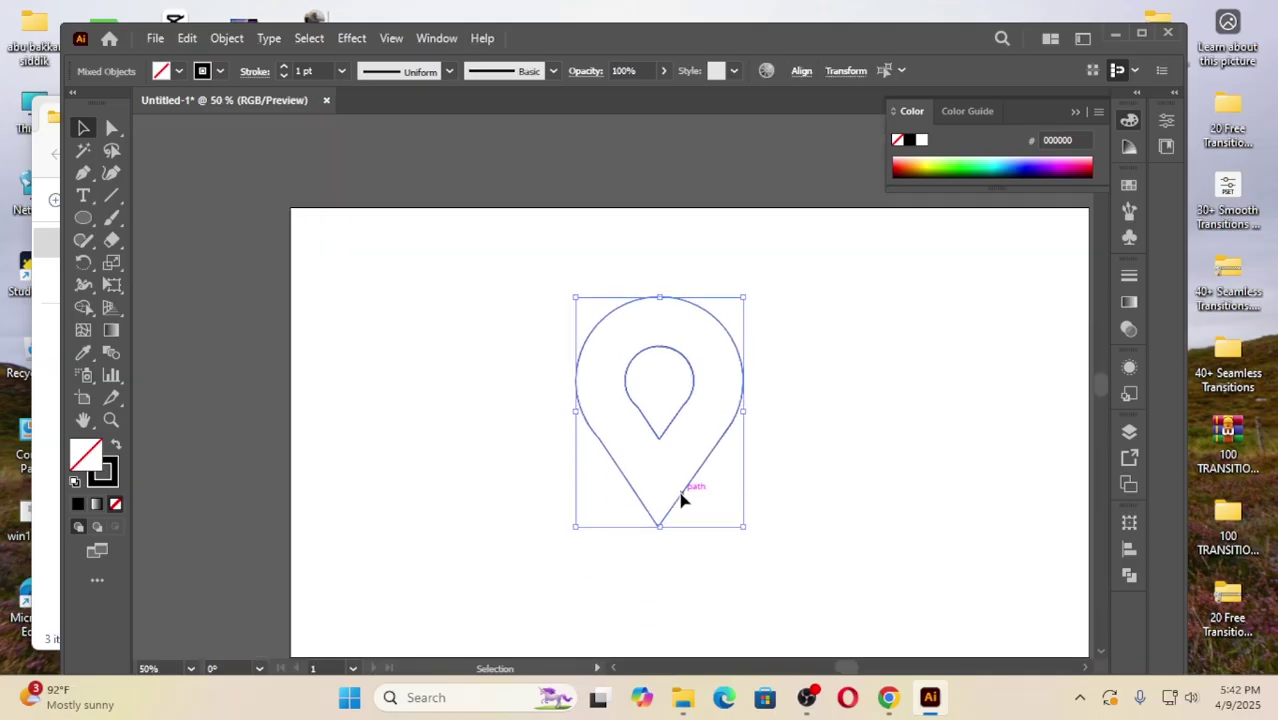
{"action": "left_click_drag", "start_coordinate": [851, 672], "coordinate": [847, 674]}
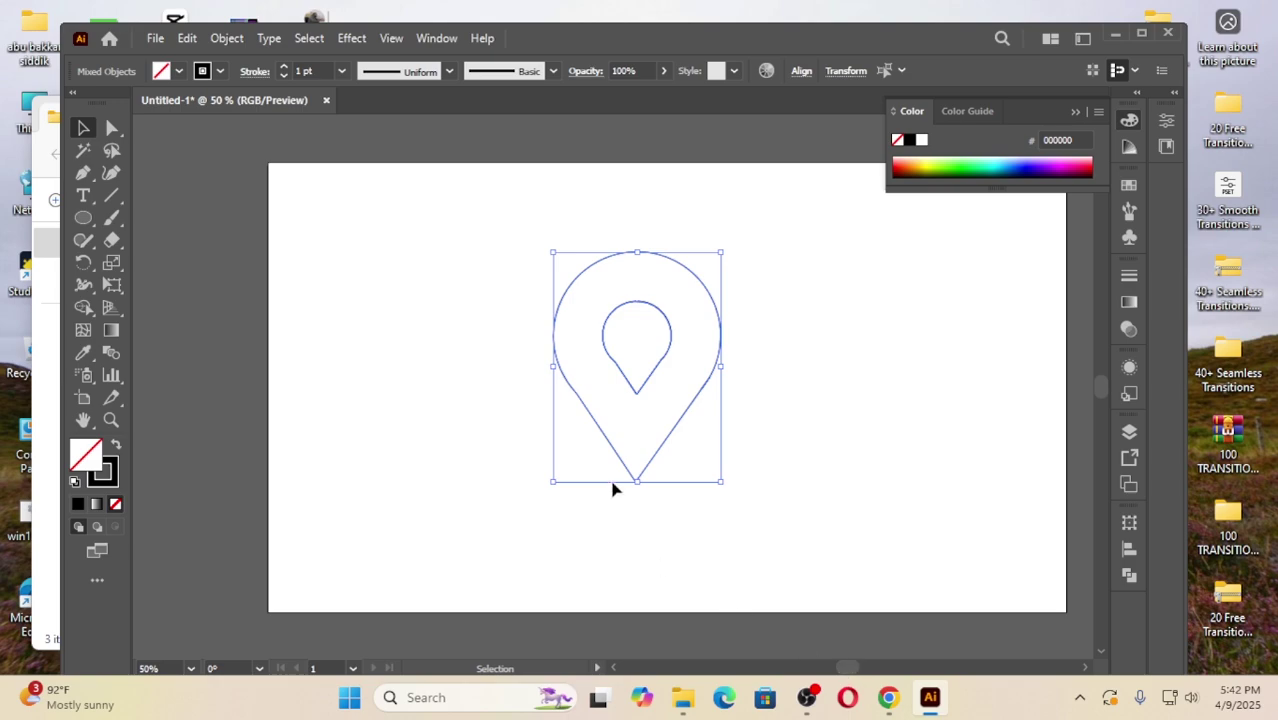
{"action": "left_click", "coordinate": [84, 308]}
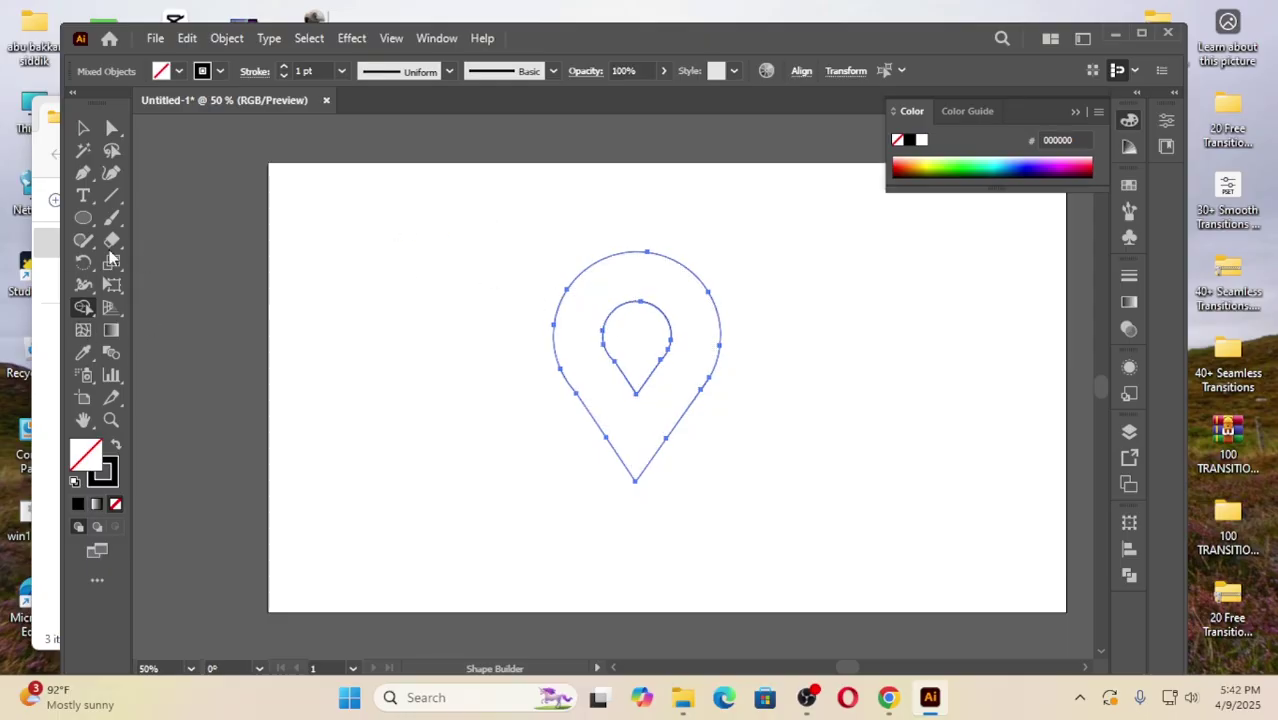
{"action": "left_click", "coordinate": [84, 128]}
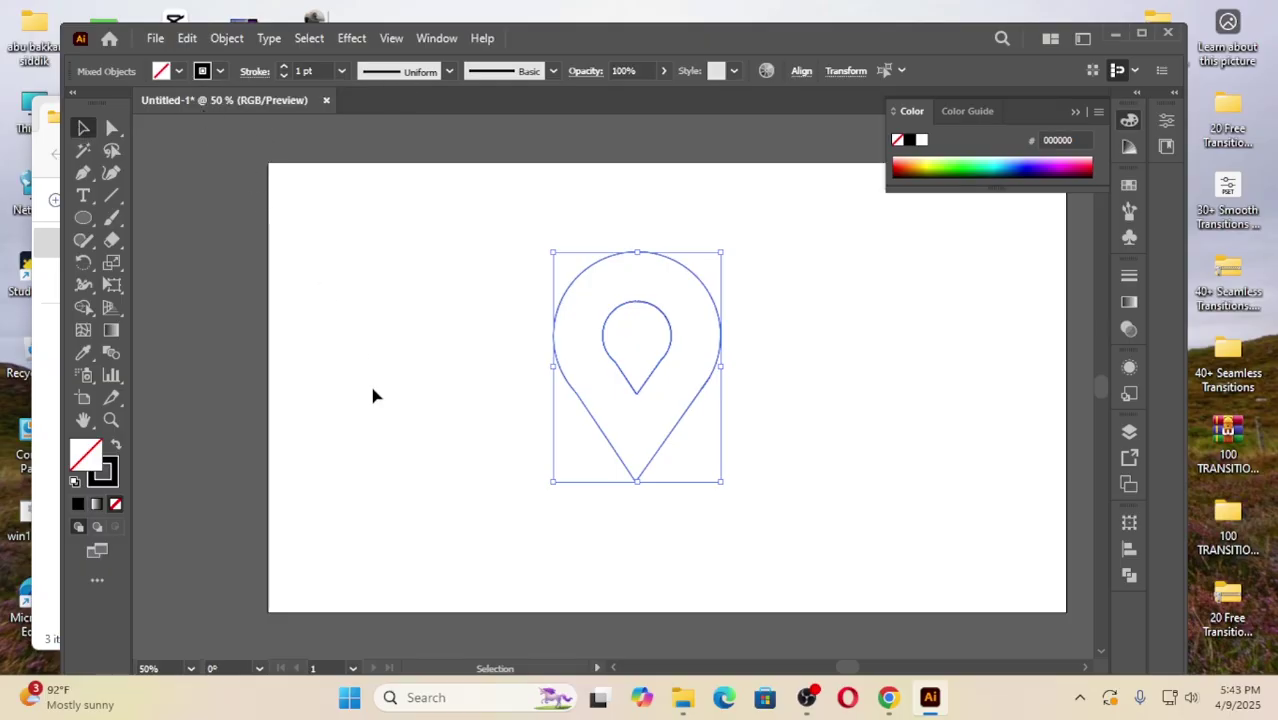
Fill the pin body around the teardrop opening with magenta (FF00FF).
{"action": "left_click", "coordinate": [468, 390]}
{"action": "left_click_drag", "start_coordinate": [516, 284], "coordinate": [566, 318]}
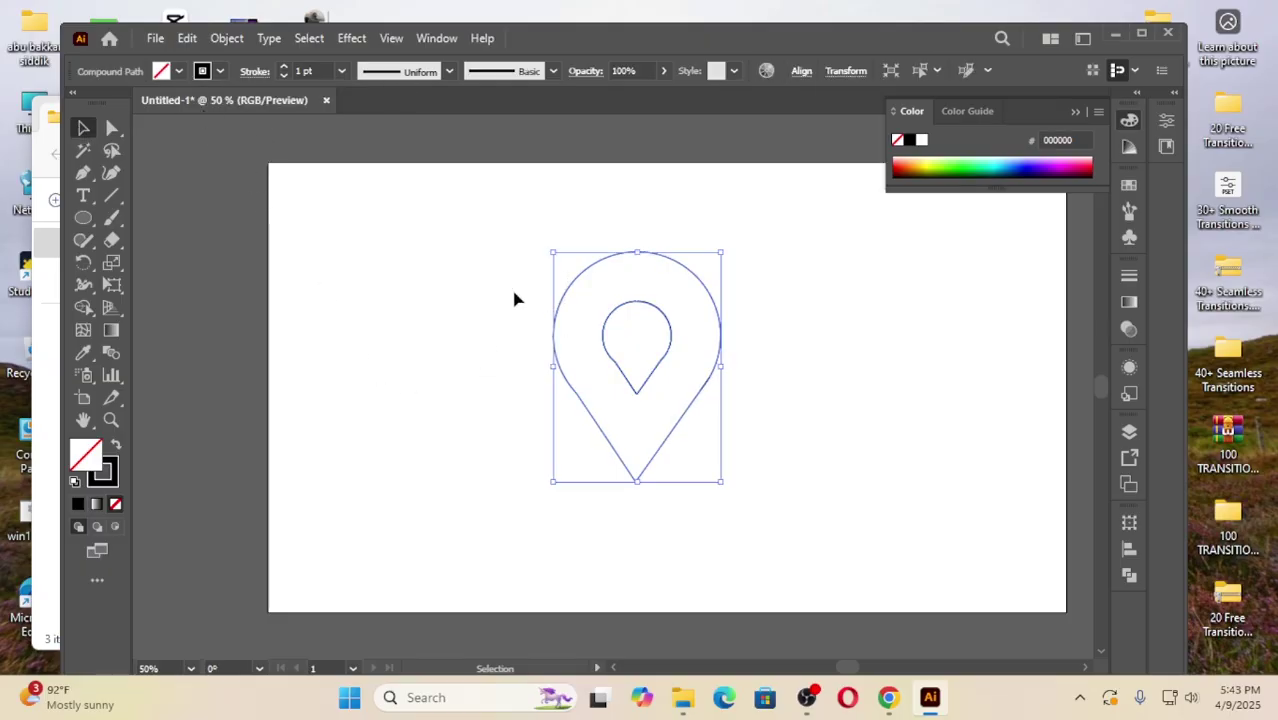
{"action": "left_click", "coordinate": [178, 71]}
{"action": "left_click", "coordinate": [133, 108]}
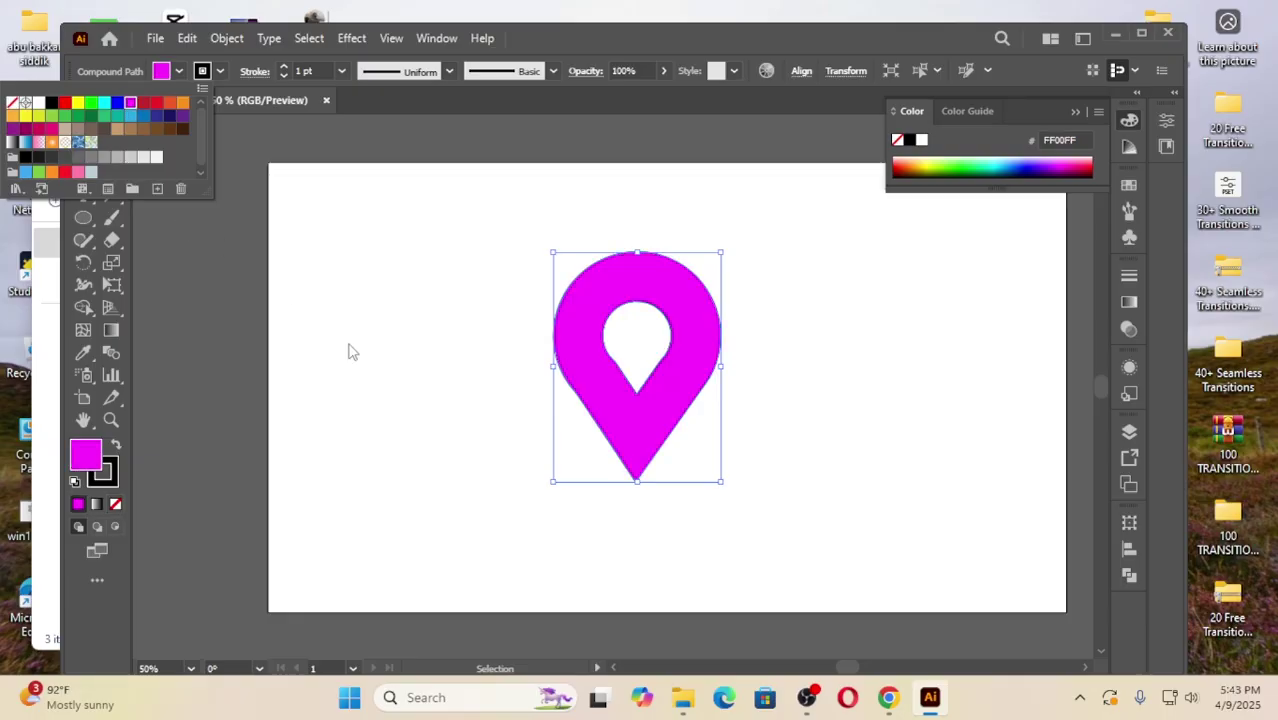
{"action": "left_click", "coordinate": [410, 345]}
{"action": "left_click", "coordinate": [468, 397]}
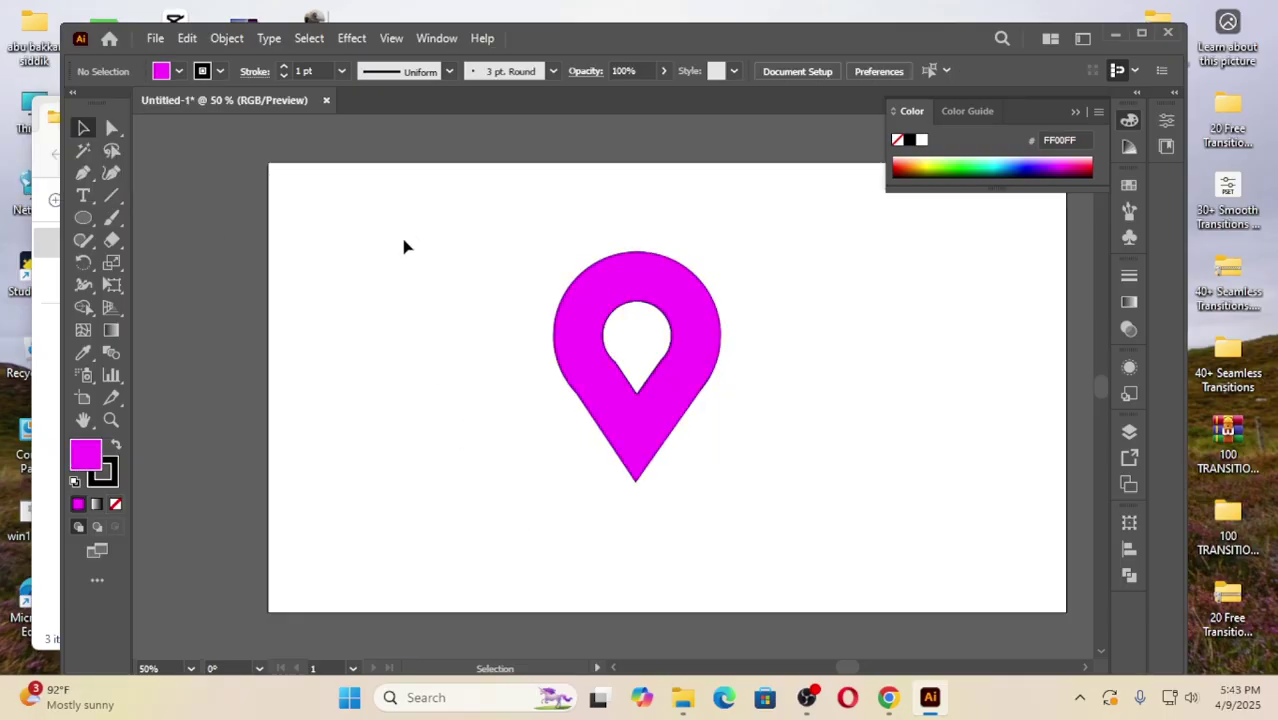
Apply a white-to-black linear gradient to the pin body, running vertically from its top edge to below its tip.
{"action": "left_click", "coordinate": [573, 330]}
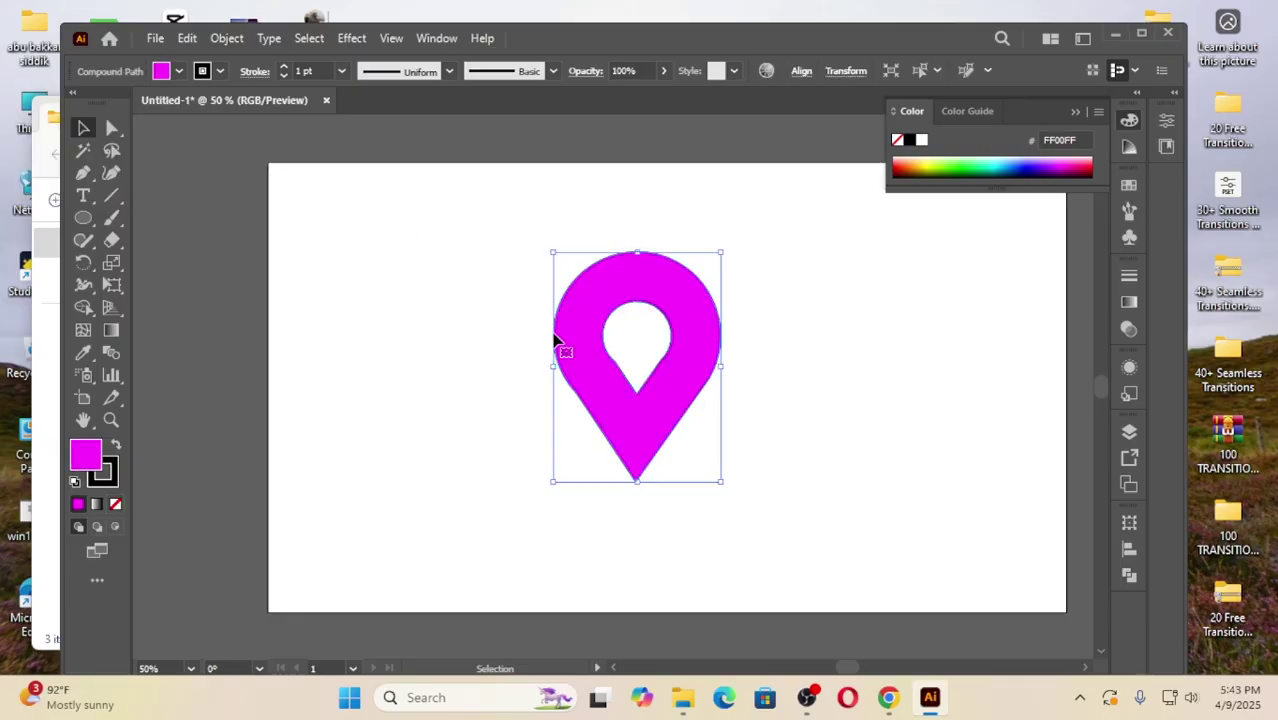
{"action": "left_click", "coordinate": [1129, 302]}
{"action": "left_click", "coordinate": [1011, 408]}
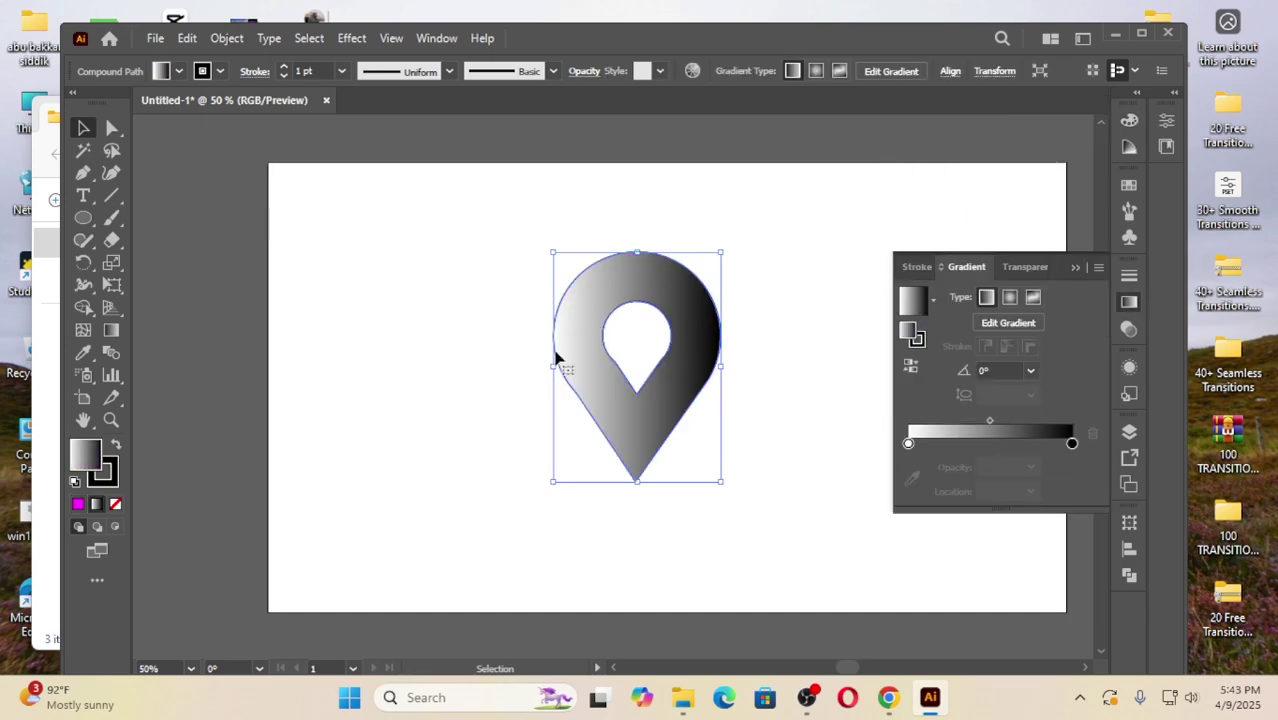
{"action": "left_click", "coordinate": [111, 330]}
{"action": "left_click_drag", "start_coordinate": [642, 250], "coordinate": [637, 555]}
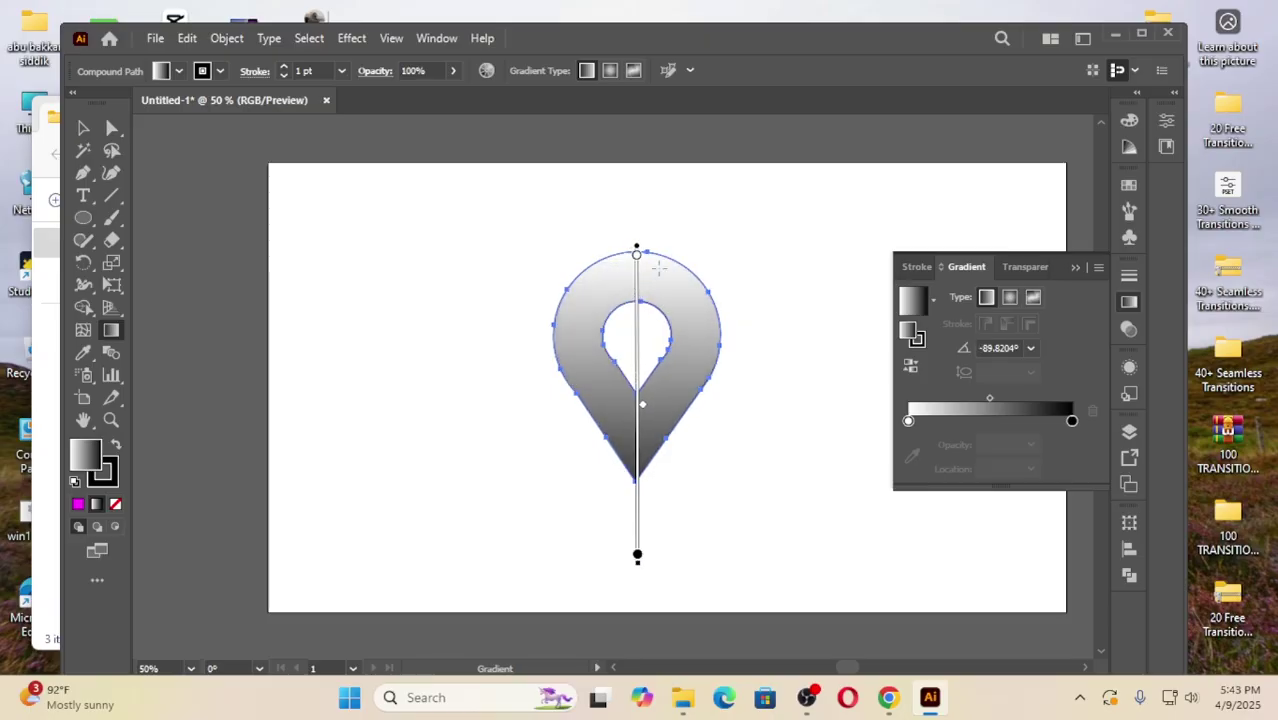
Recolour the white starting stop of the pin's gradient to bright green (0CAA00), trying blue, purple and dark green first.
{"action": "double_click", "coordinate": [908, 421]}
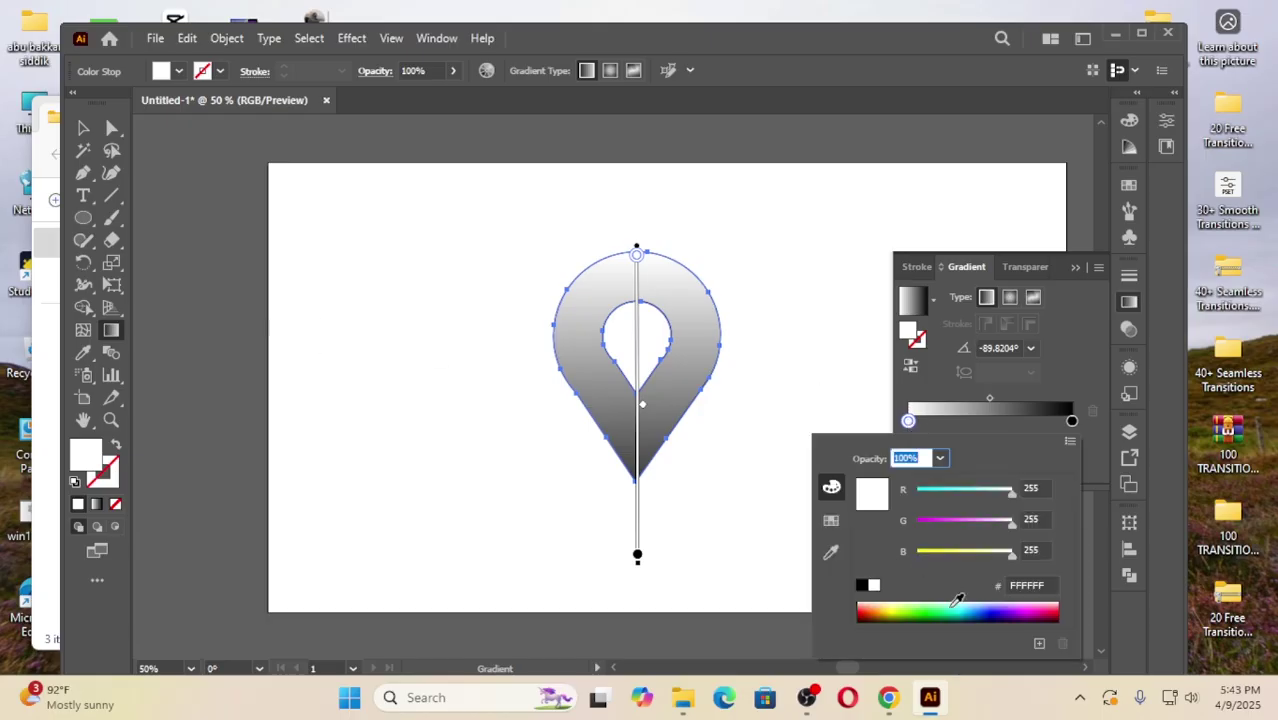
{"action": "left_click", "coordinate": [1007, 609]}
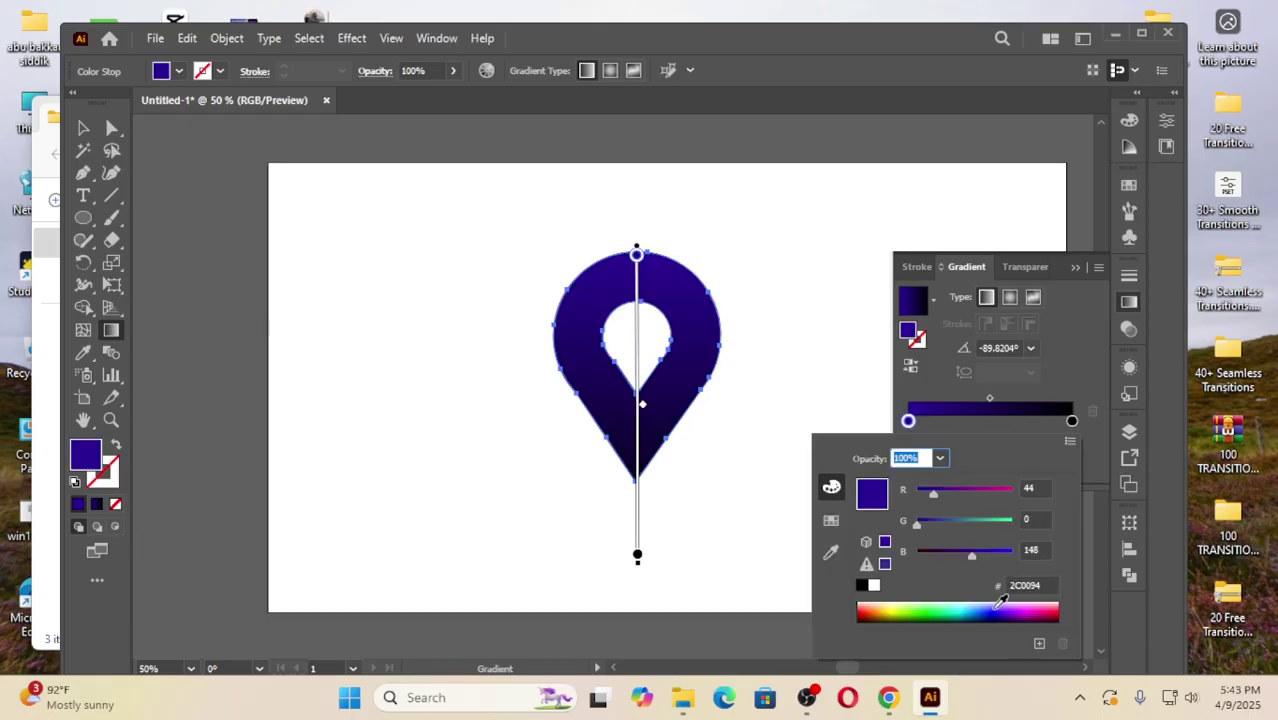
{"action": "left_click", "coordinate": [1030, 607]}
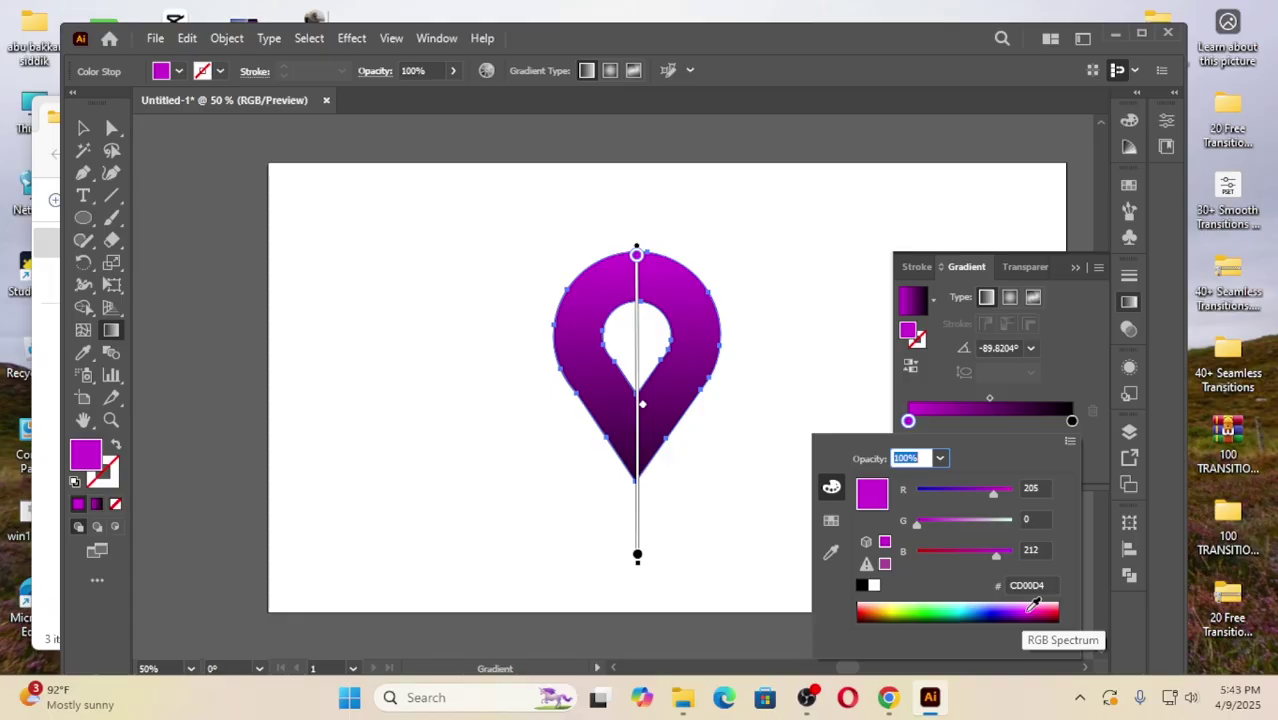
{"action": "left_click", "coordinate": [938, 609]}
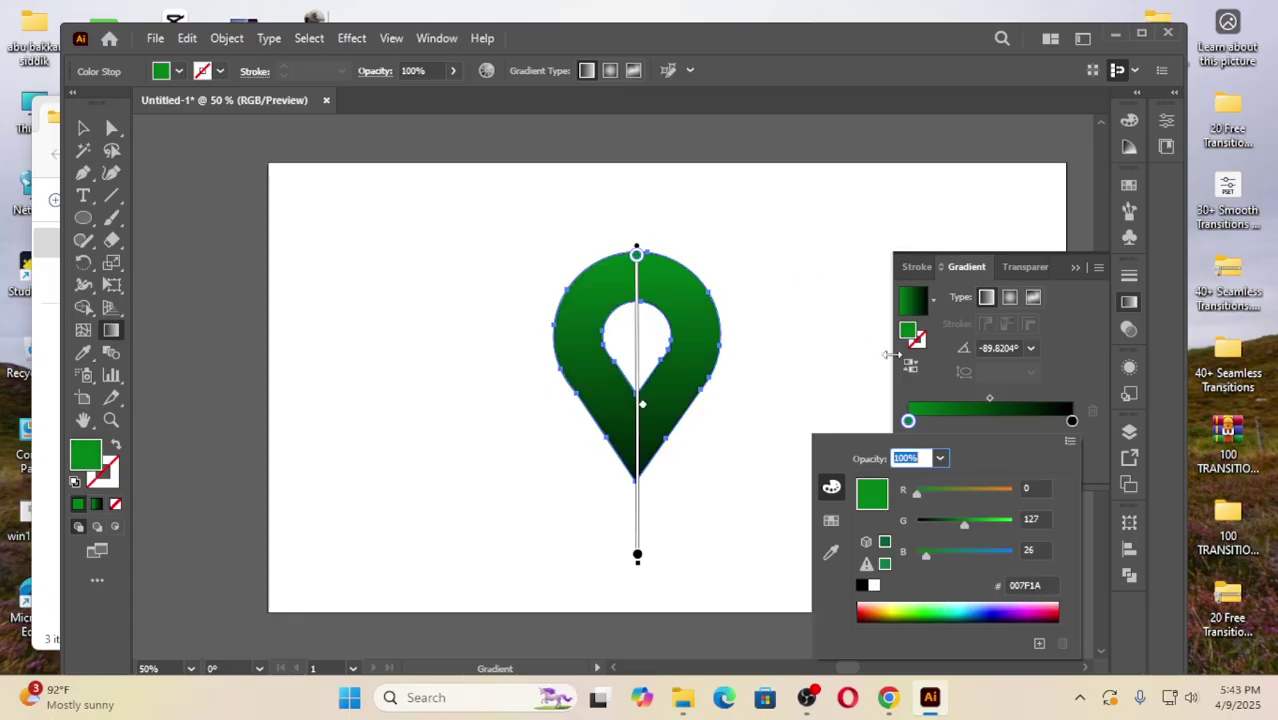
{"action": "left_click", "coordinate": [929, 609]}
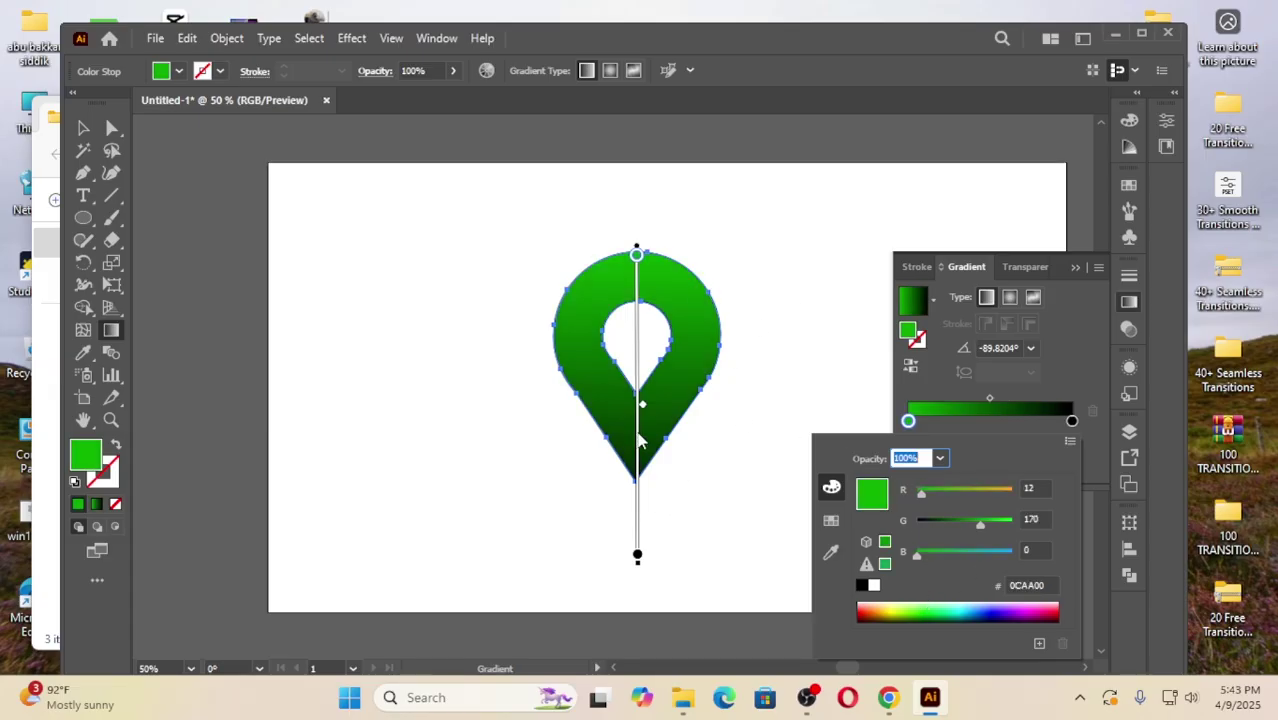
{"action": "key", "text": "Escape"}
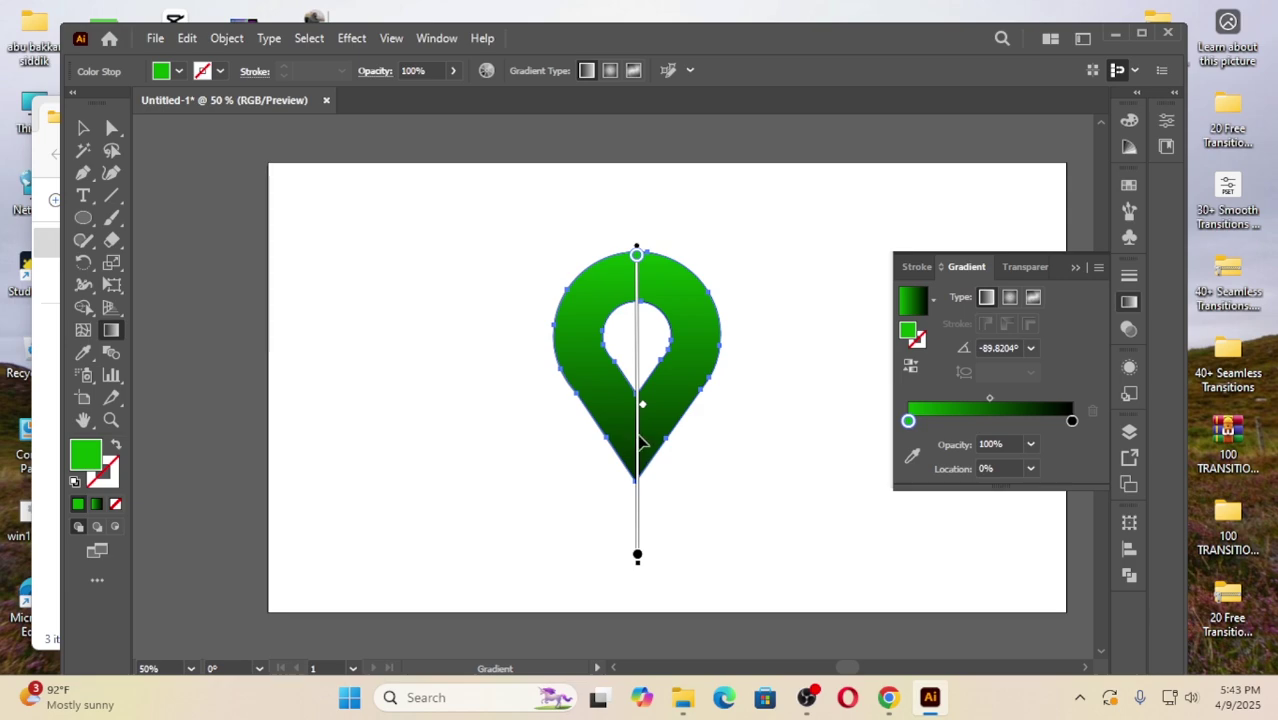
Shift the pin's gradient slightly downward so it starts below the top edge, and deselect the pin.
{"action": "left_click_drag", "start_coordinate": [640, 440], "coordinate": [641, 468]}
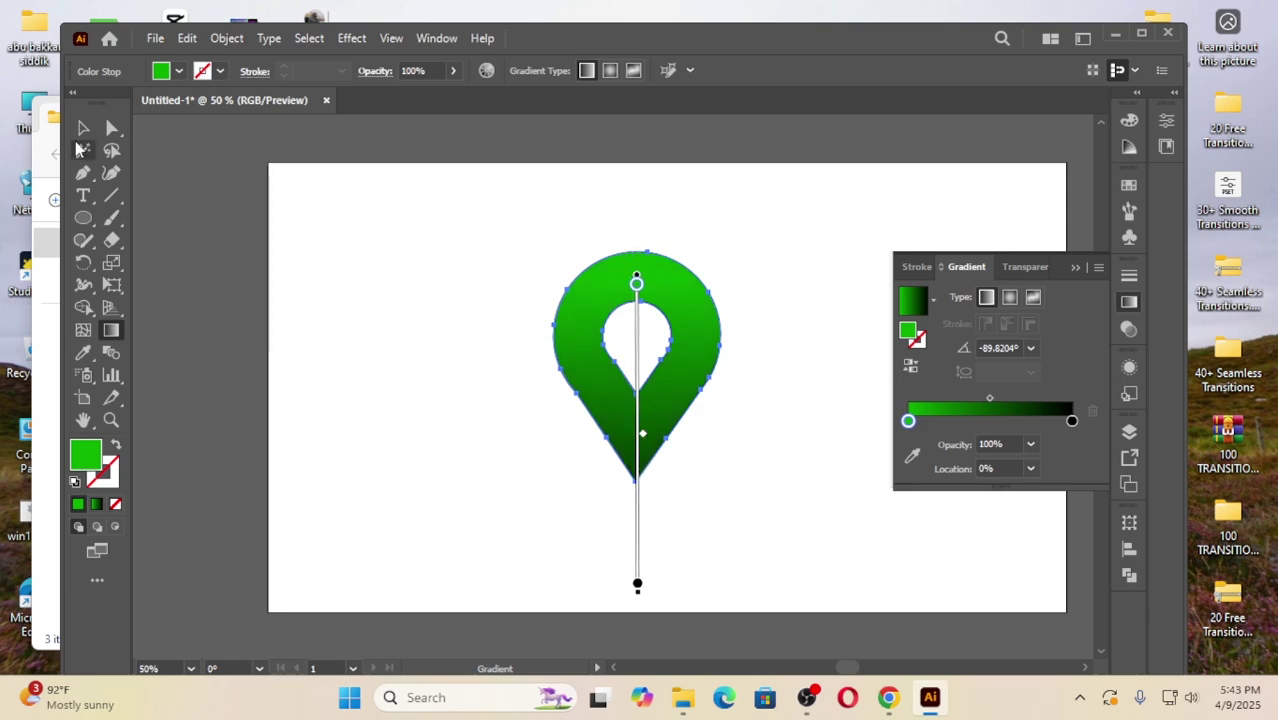
{"action": "left_click", "coordinate": [85, 128]}
{"action": "left_click", "coordinate": [445, 420]}
{"action": "left_click_drag", "start_coordinate": [499, 271], "coordinate": [742, 455]}
{"action": "left_click", "coordinate": [413, 355]}
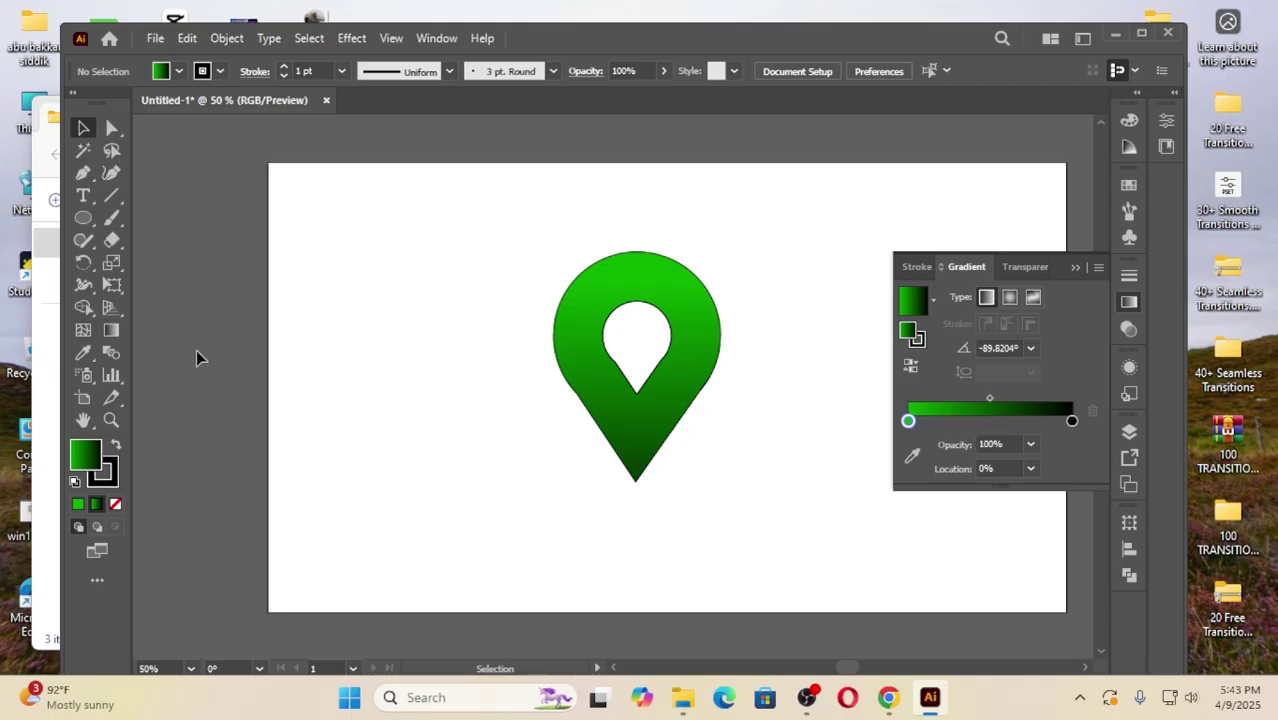
Draw a circle to the left of the pin and paste a copy in front, shrunk so both share their topmost point.
{"action": "key", "text": "l"}
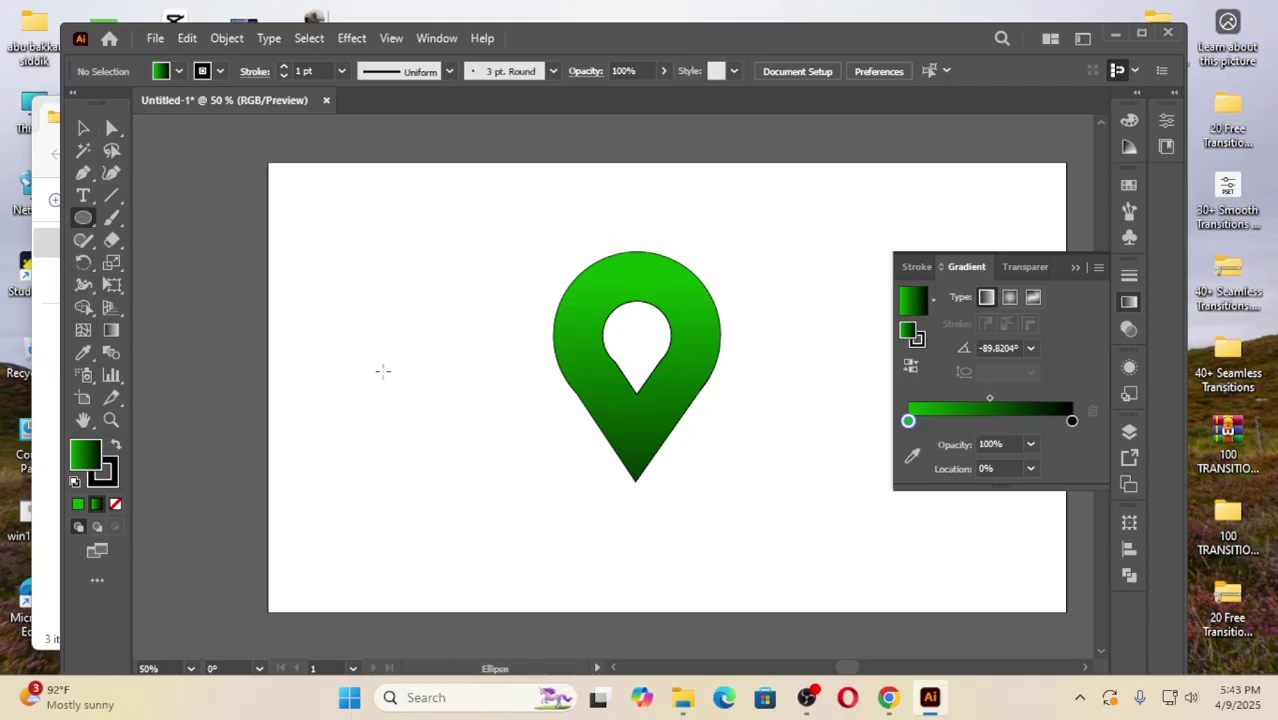
{"action": "left_click_drag", "start_coordinate": [365, 367], "coordinate": [420, 442]}
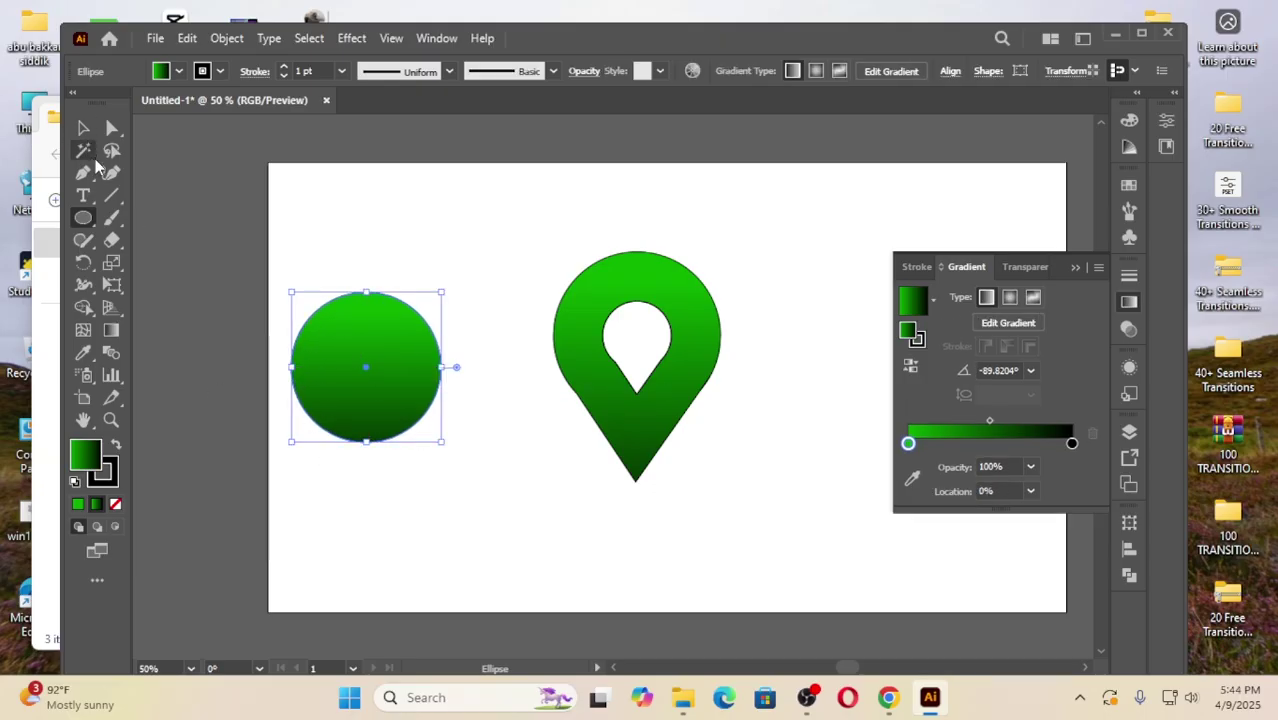
{"action": "left_click", "coordinate": [189, 38]}
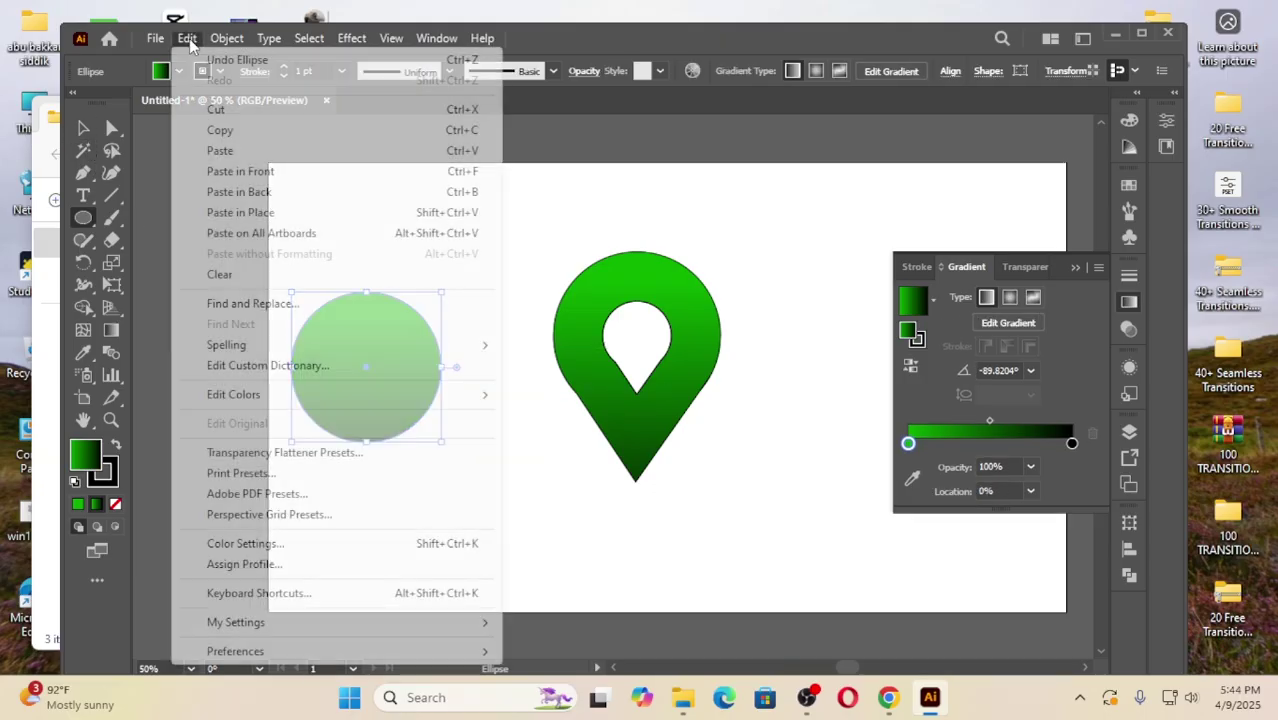
{"action": "left_click", "coordinate": [230, 130]}
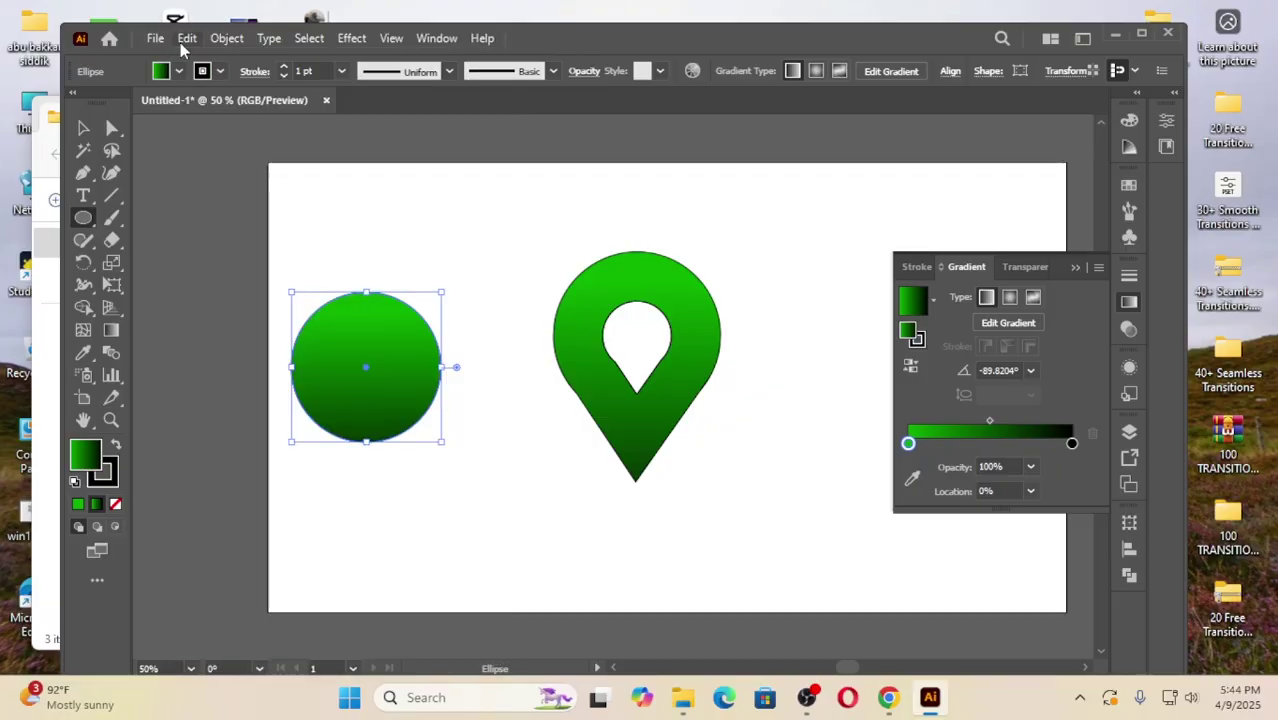
{"action": "left_click", "coordinate": [187, 38]}
{"action": "left_click", "coordinate": [255, 175]}
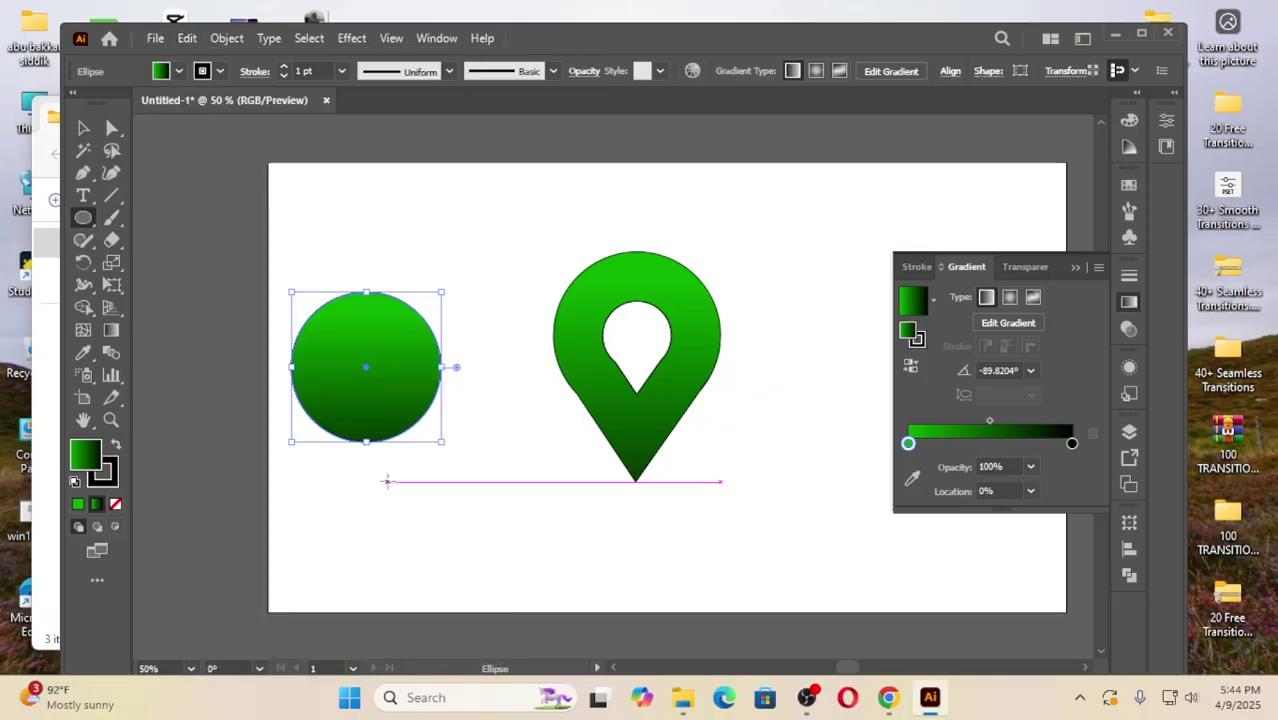
{"action": "left_click_drag", "start_coordinate": [368, 442], "coordinate": [366, 415]}
Cut the smaller circle out of the larger one with Shape Builder, leaving a ring that is thickest at its bottom.
{"action": "left_click", "coordinate": [83, 128]}
{"action": "left_click_drag", "start_coordinate": [312, 250], "coordinate": [448, 476]}
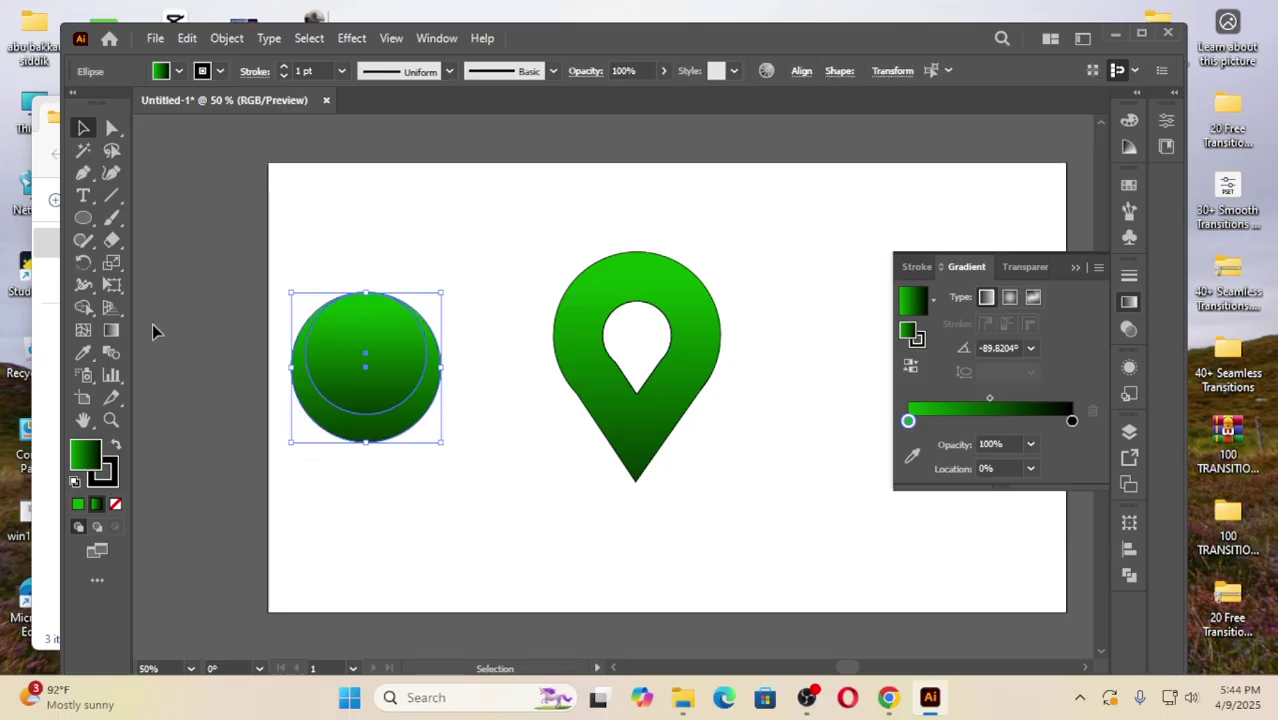
{"action": "left_click", "coordinate": [84, 307]}
{"action": "left_click", "coordinate": [373, 359]}
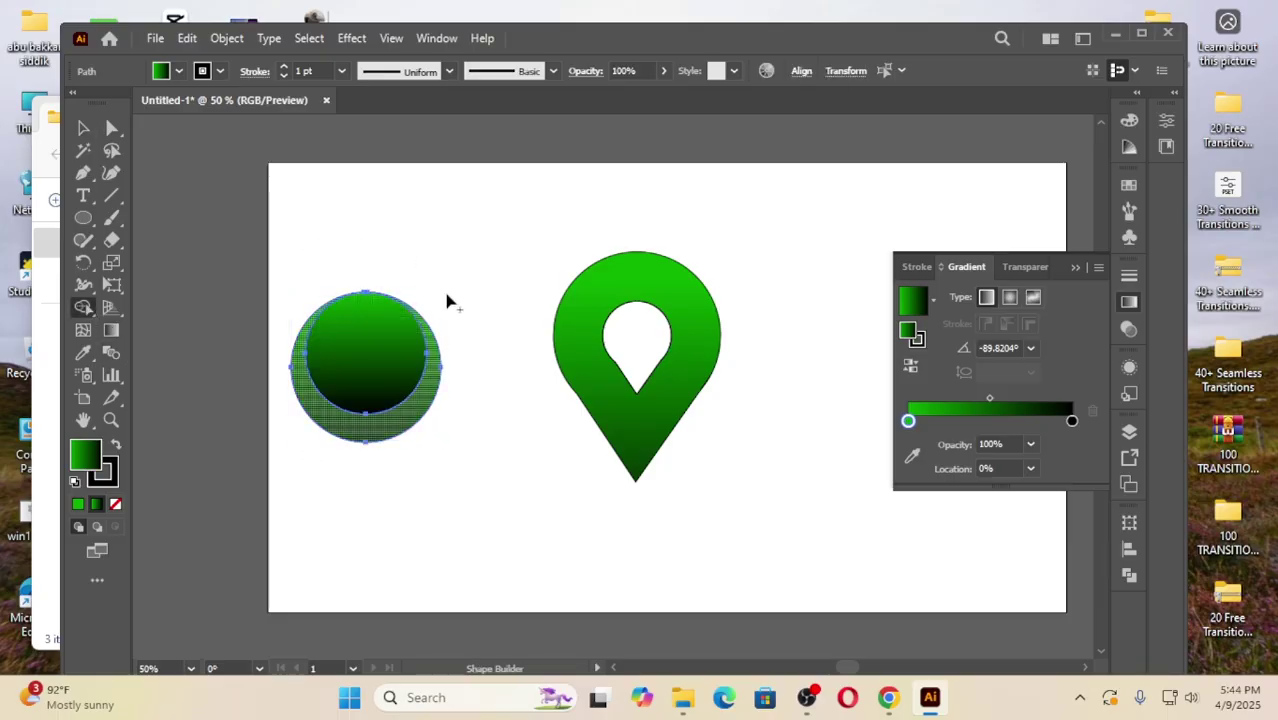
{"action": "left_click", "coordinate": [373, 350], "text": "alt"}
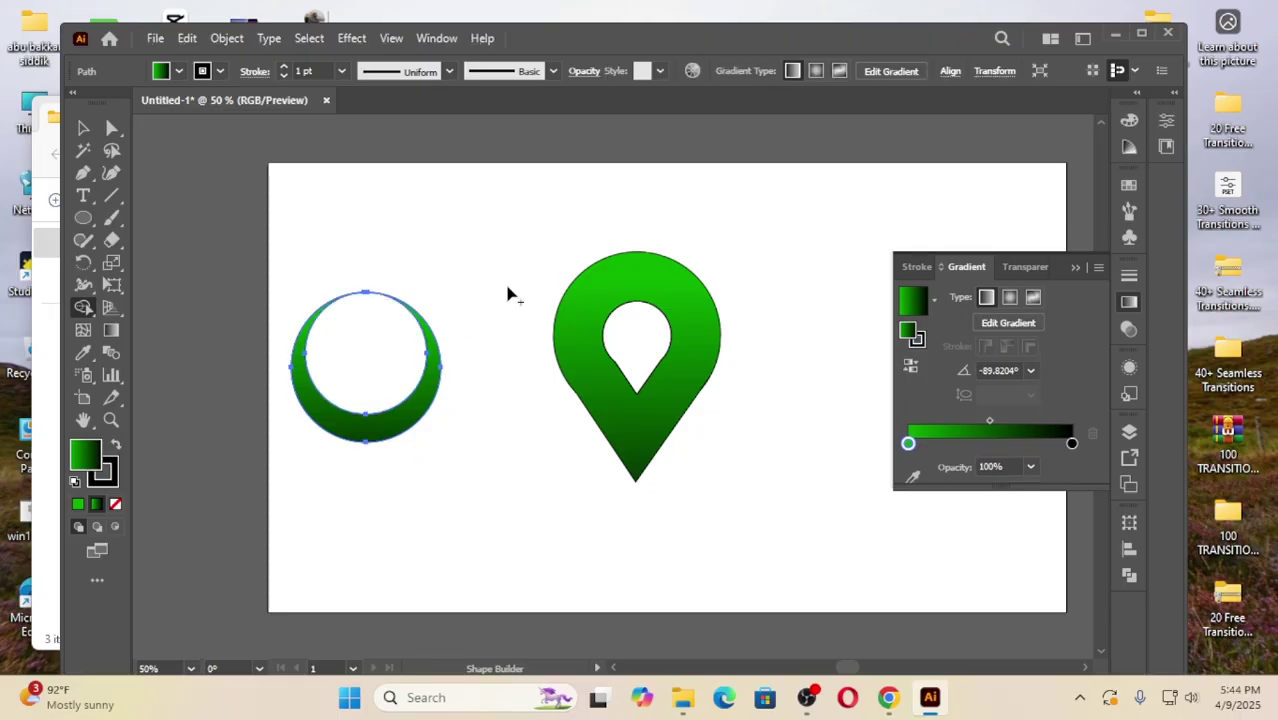
Squash the ring vertically to about half its height and centre it around the pin's tip.
{"action": "left_click", "coordinate": [84, 128]}
{"action": "left_click", "coordinate": [419, 346]}
{"action": "left_click", "coordinate": [403, 265]}
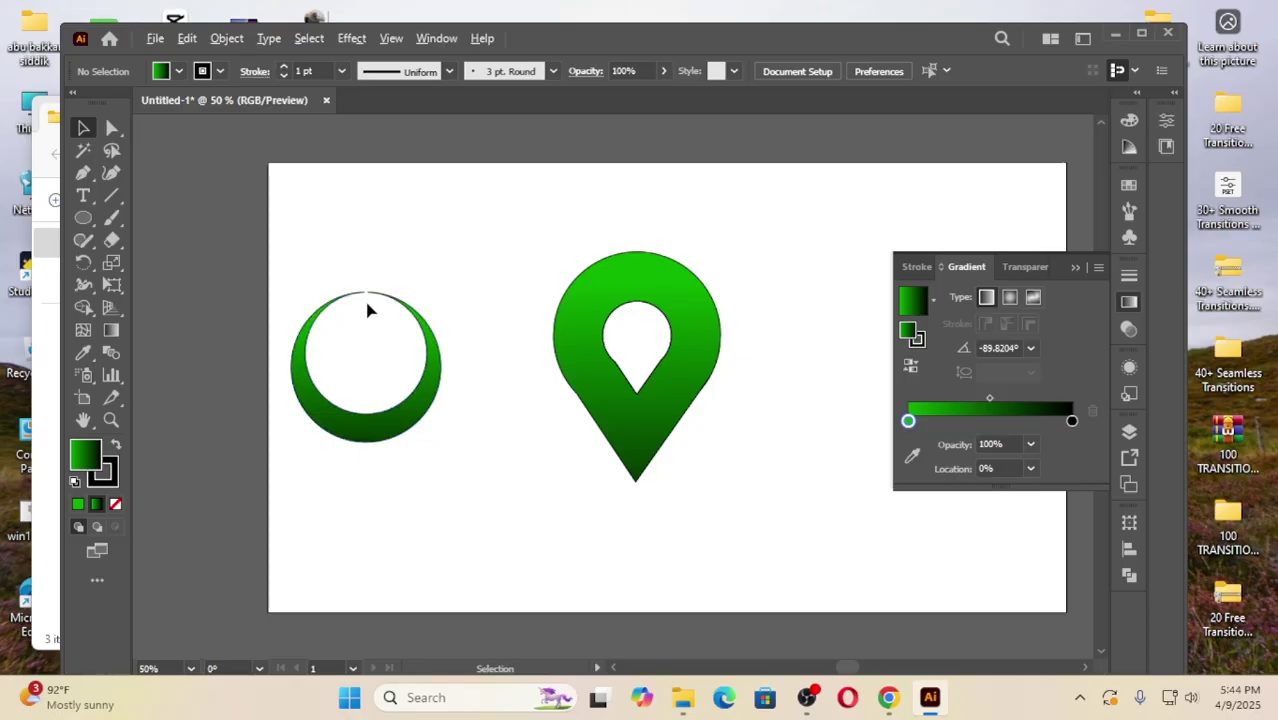
{"action": "left_click", "coordinate": [388, 342]}
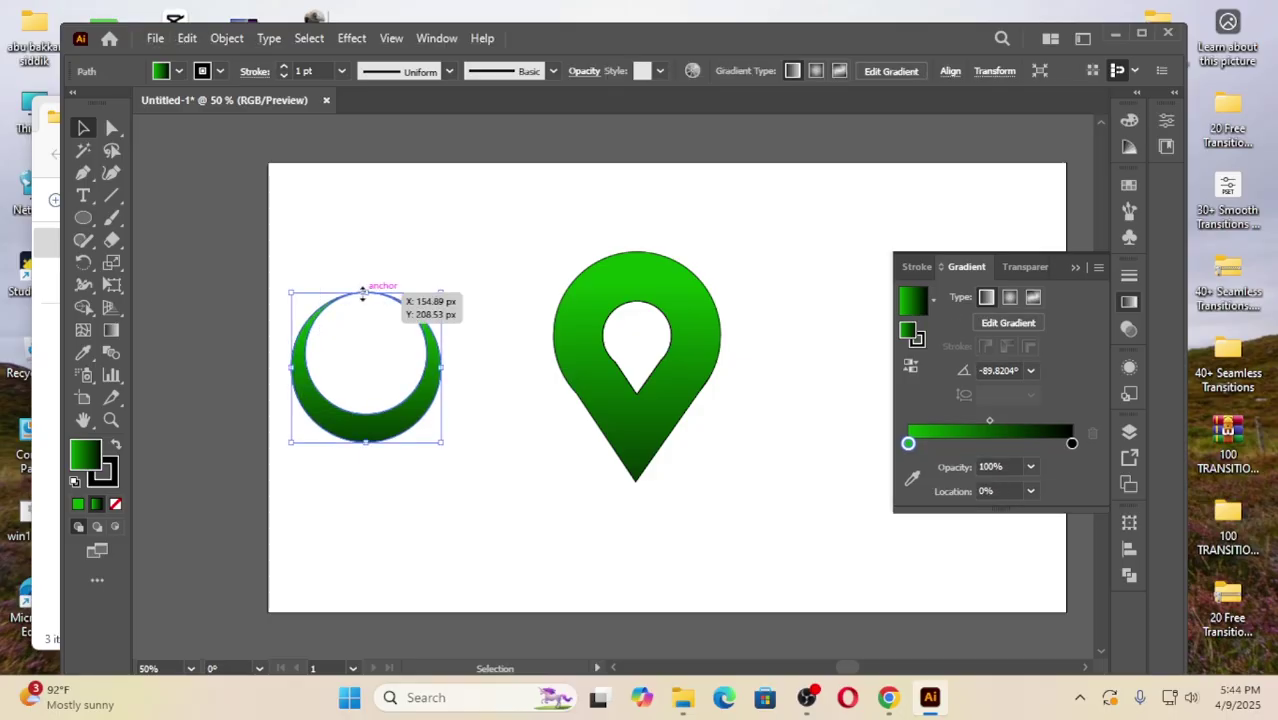
{"action": "left_click_drag", "start_coordinate": [366, 293], "coordinate": [374, 367]}
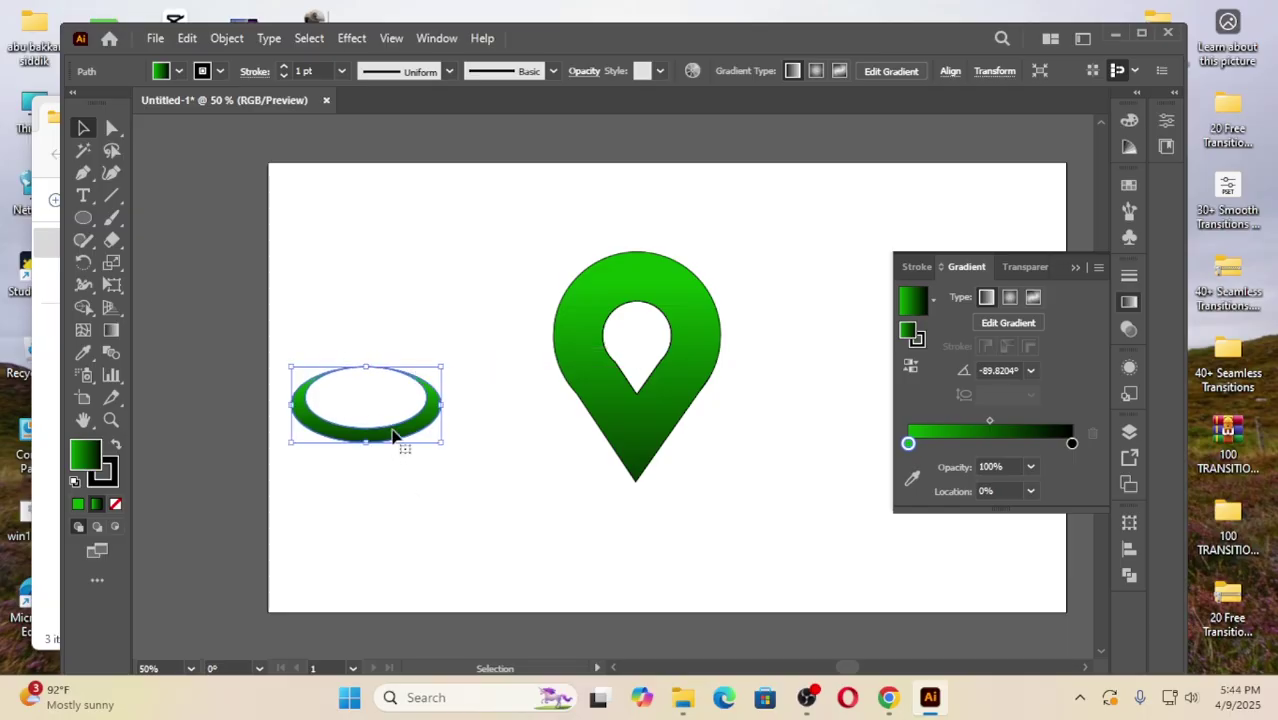
{"action": "left_click_drag", "start_coordinate": [396, 438], "coordinate": [664, 524]}
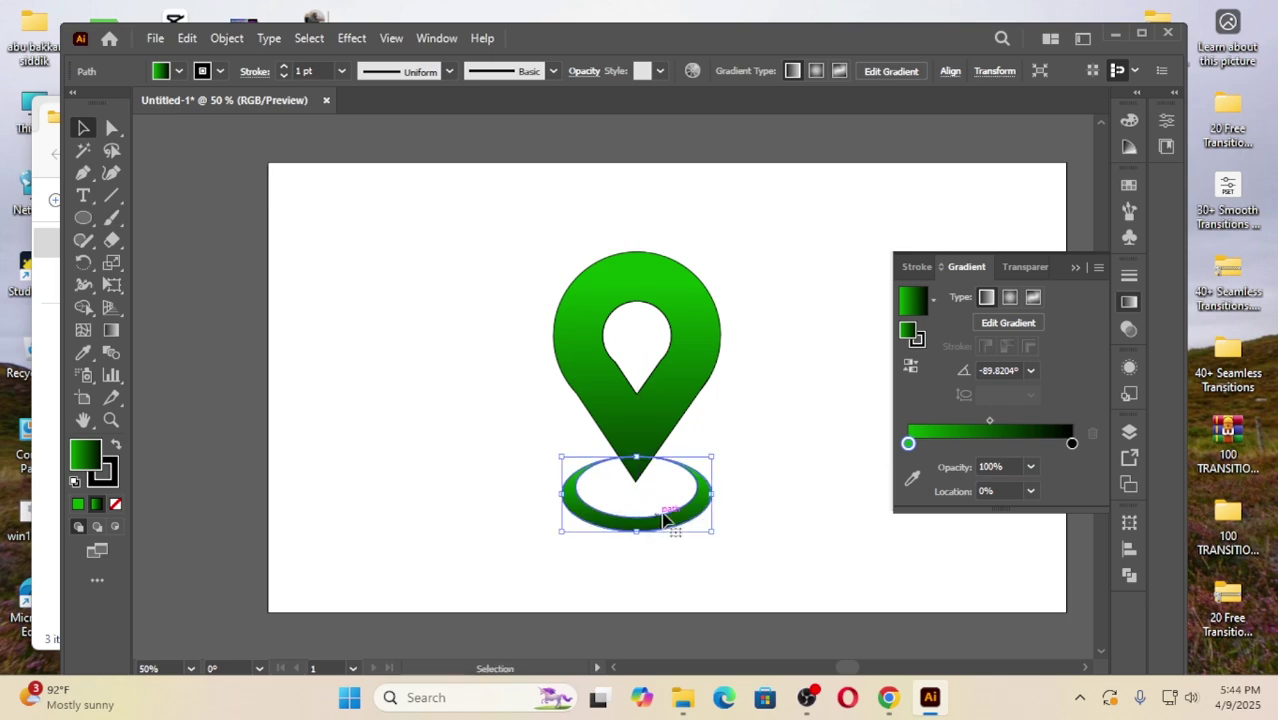
Send the flattened ring to the back, behind the pin, and deselect it.
{"action": "right_click", "coordinate": [575, 482]}
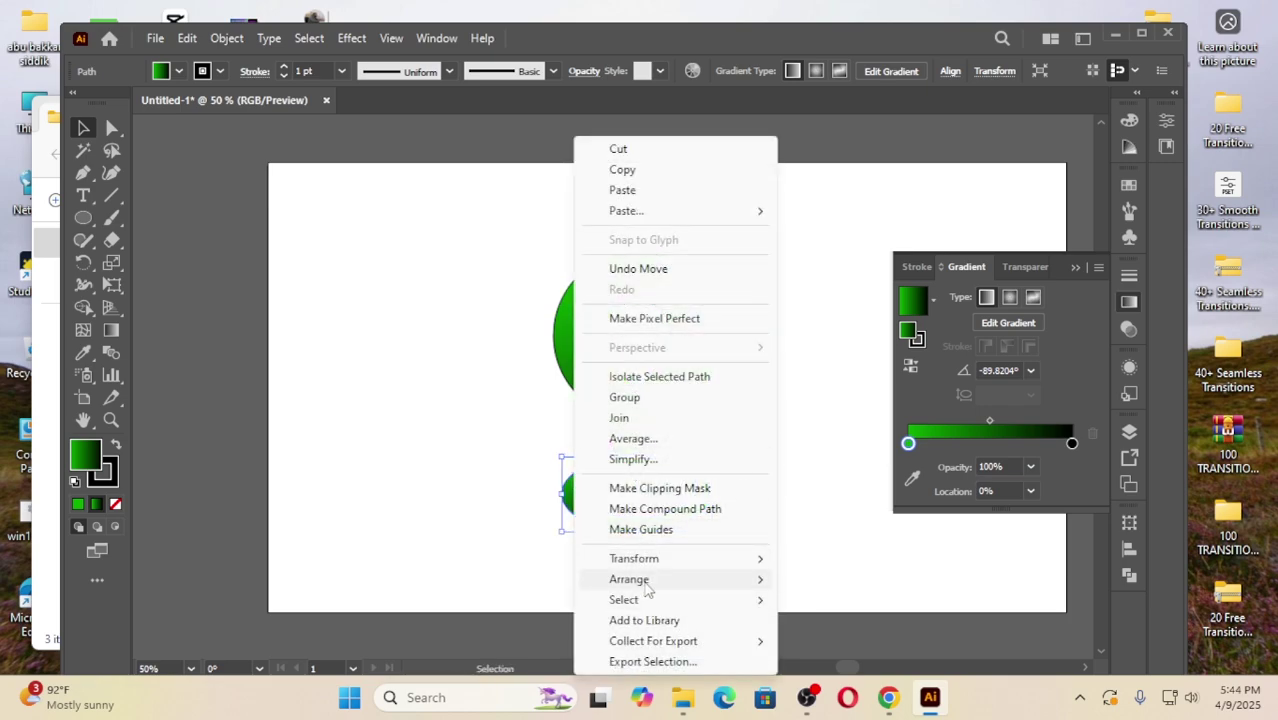
{"action": "mouse_move", "coordinate": [646, 589]}
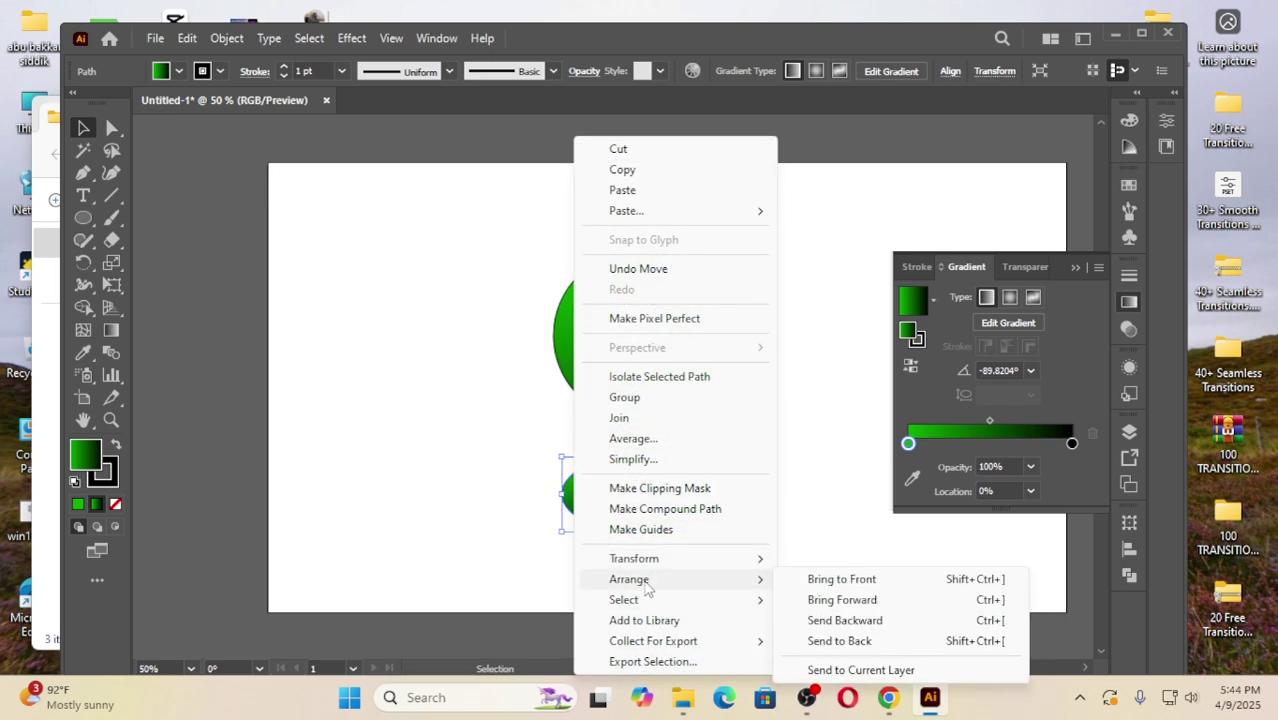
{"action": "left_click", "coordinate": [840, 641]}
{"action": "left_click", "coordinate": [758, 449]}
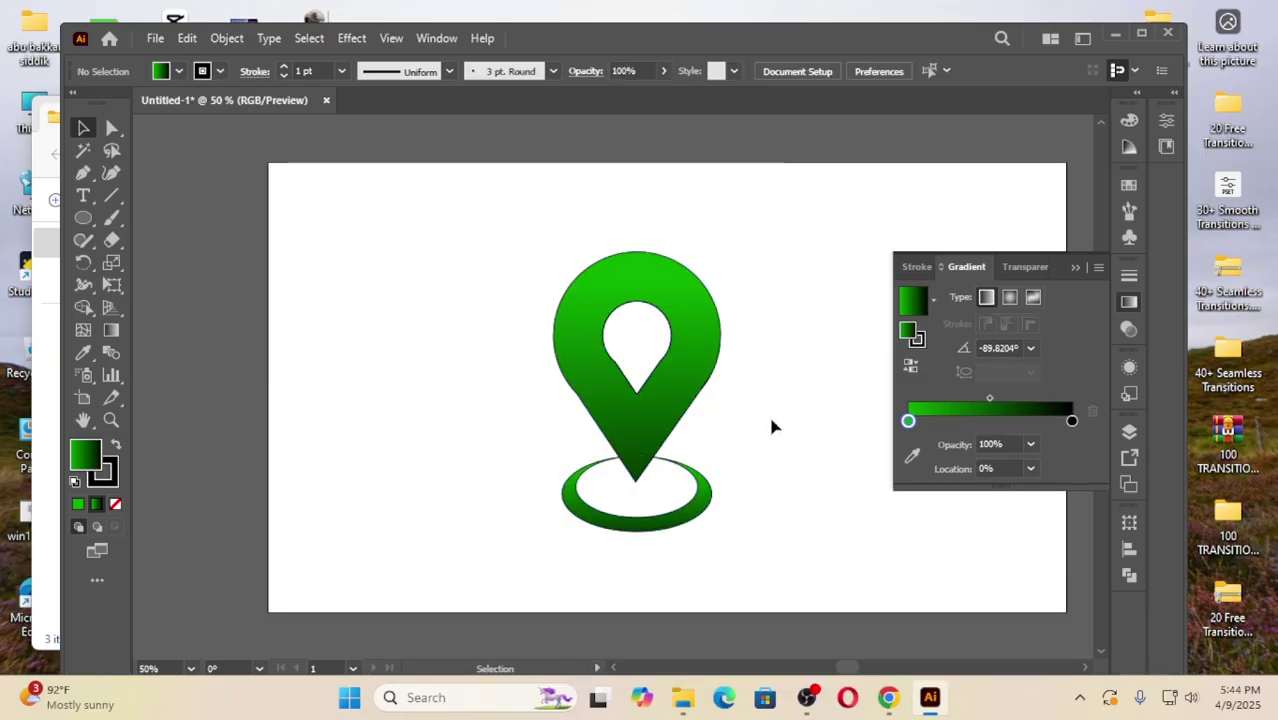
Move the pin and ring together up and toward the artboard's left side, and remove the black stroke from both.
{"action": "left_click", "coordinate": [659, 429]}
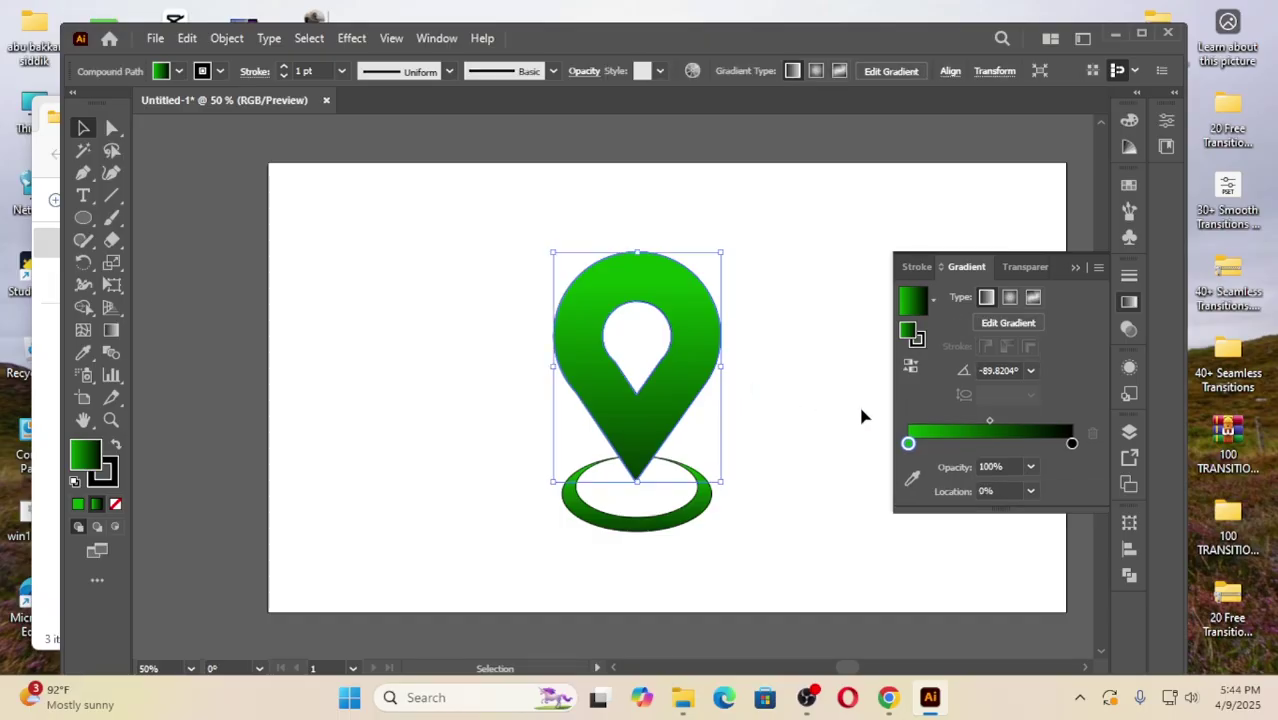
{"action": "left_click", "coordinate": [1076, 268]}
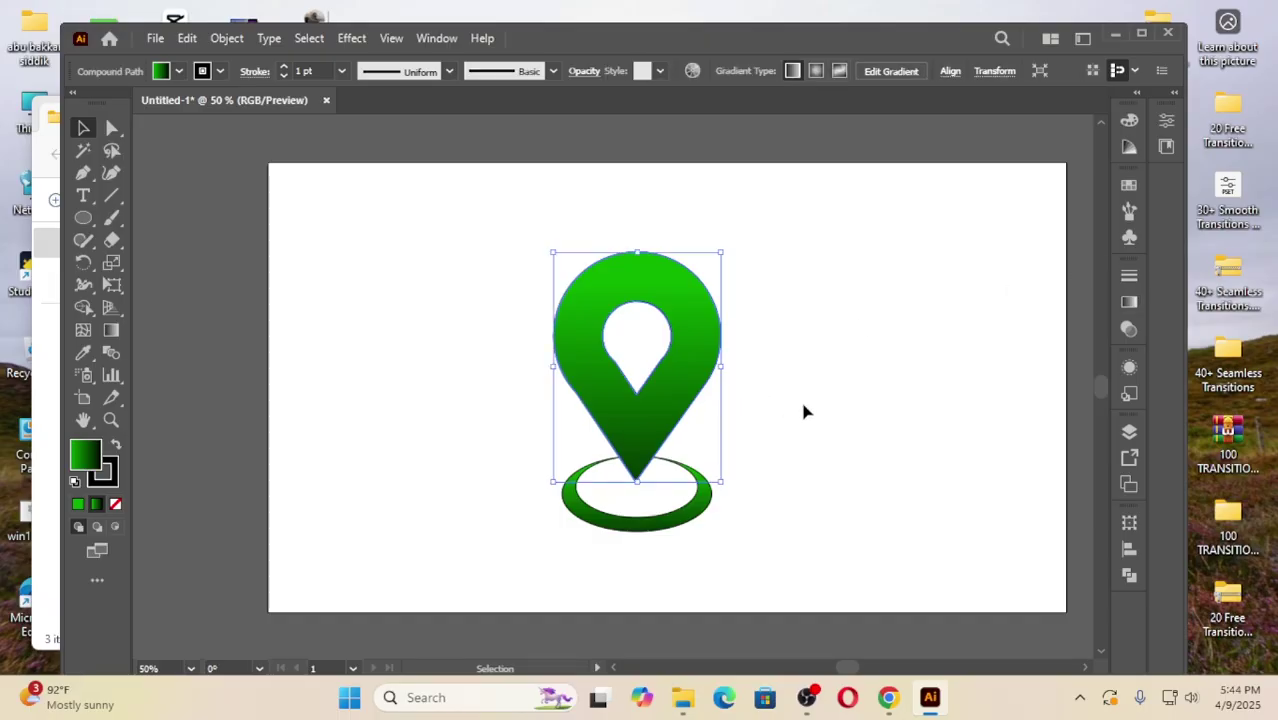
{"action": "left_click_drag", "start_coordinate": [550, 366], "coordinate": [713, 516]}
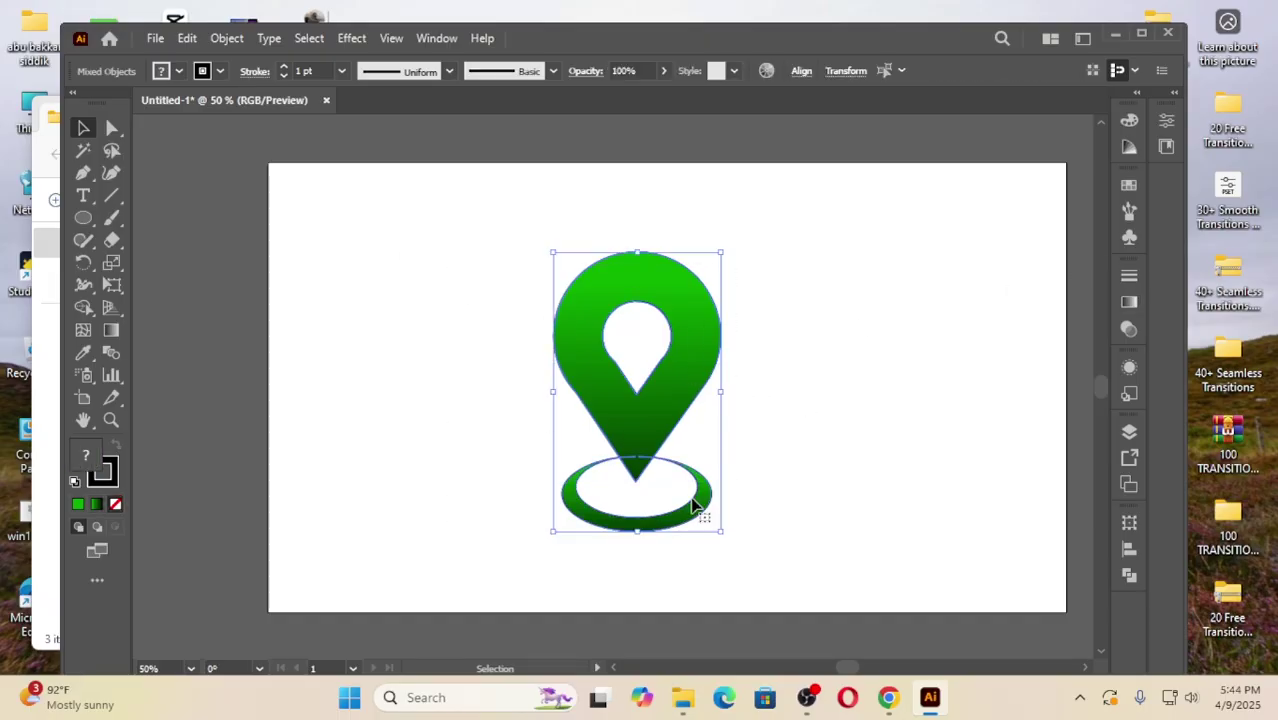
{"action": "left_click_drag", "start_coordinate": [650, 419], "coordinate": [544, 400]}
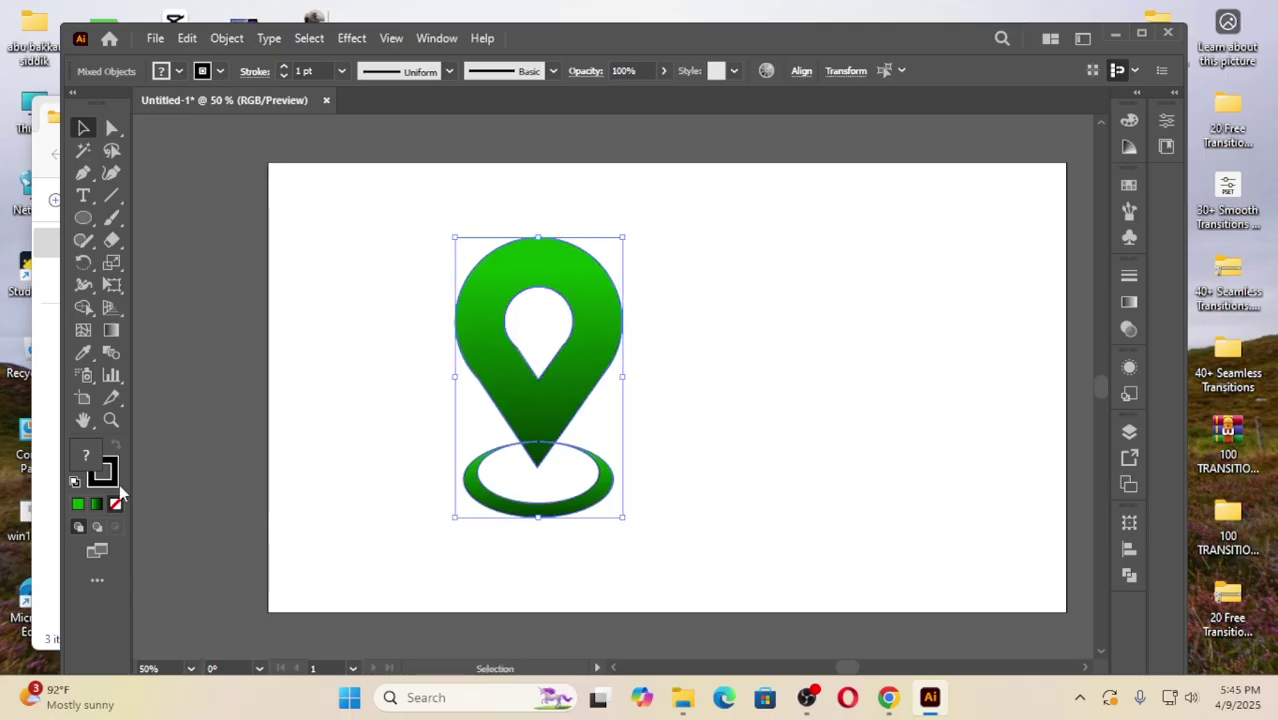
{"action": "left_click", "coordinate": [110, 471]}
{"action": "left_click", "coordinate": [115, 504]}
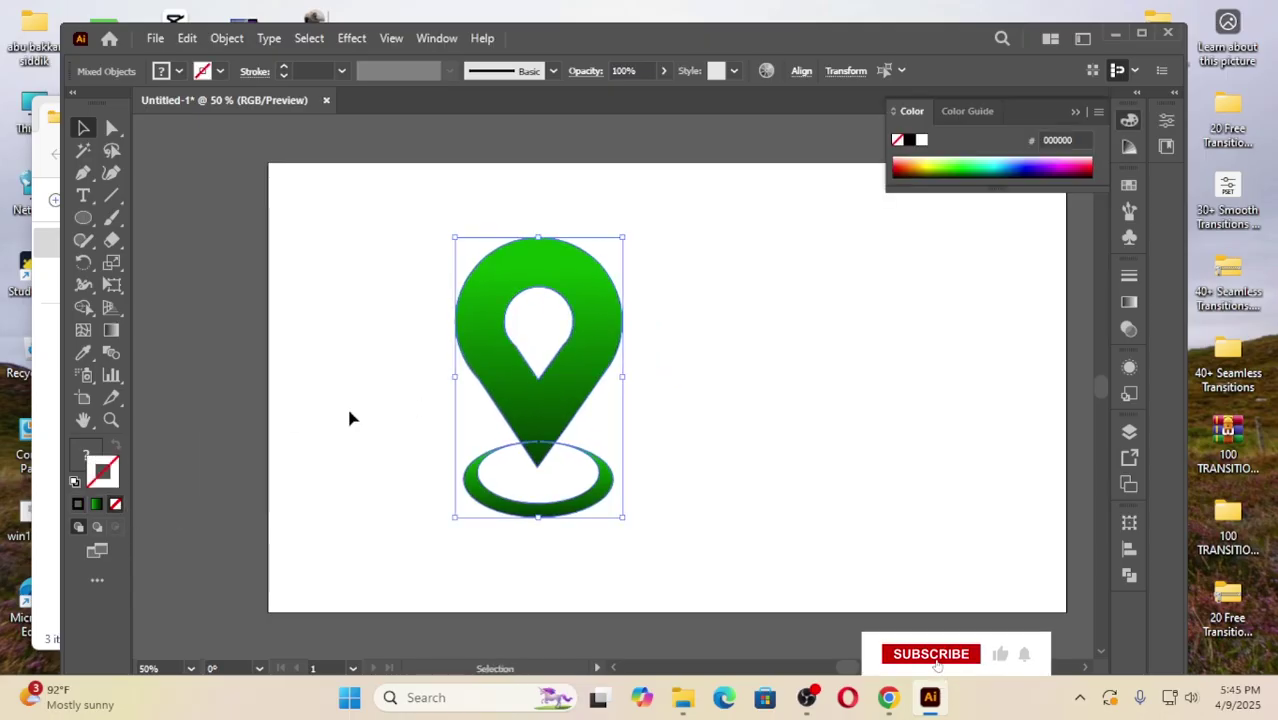
{"action": "left_click", "coordinate": [362, 438]}
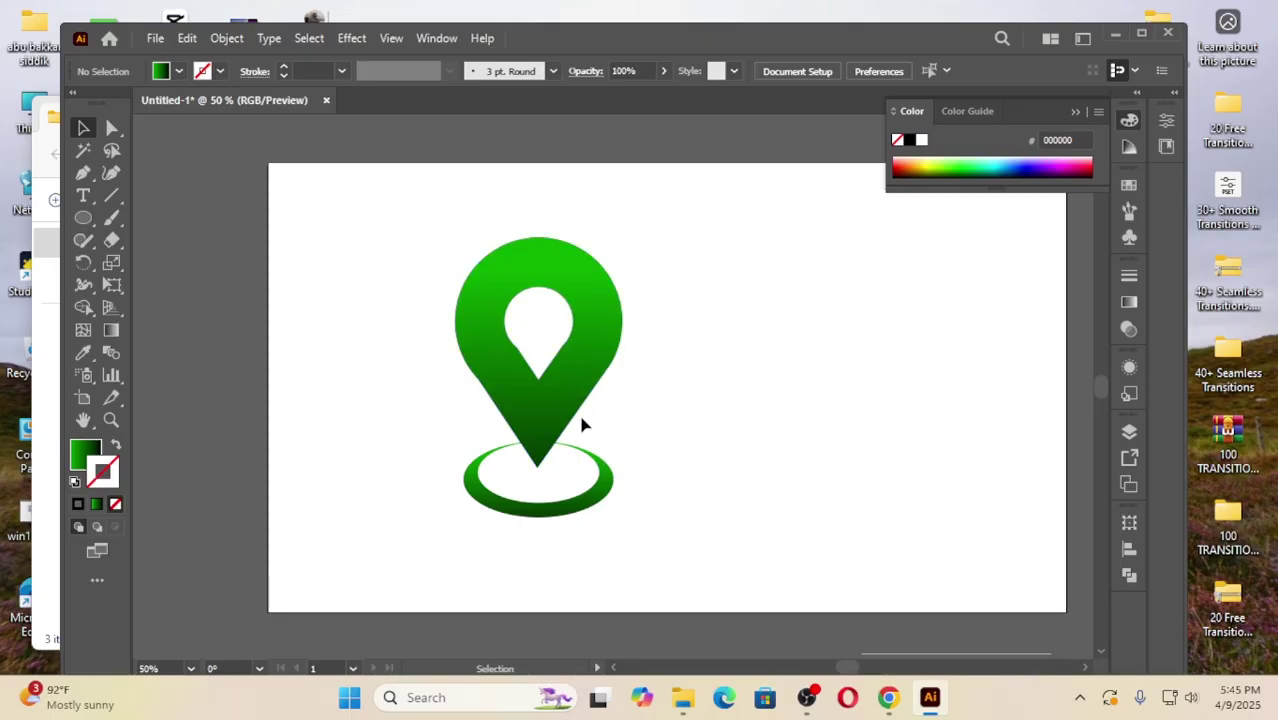
Draw a large square with the Rectangle tool and move it beside the pin, over the right half of the artboard.
{"action": "left_click_drag", "start_coordinate": [83, 219], "coordinate": [145, 218]}
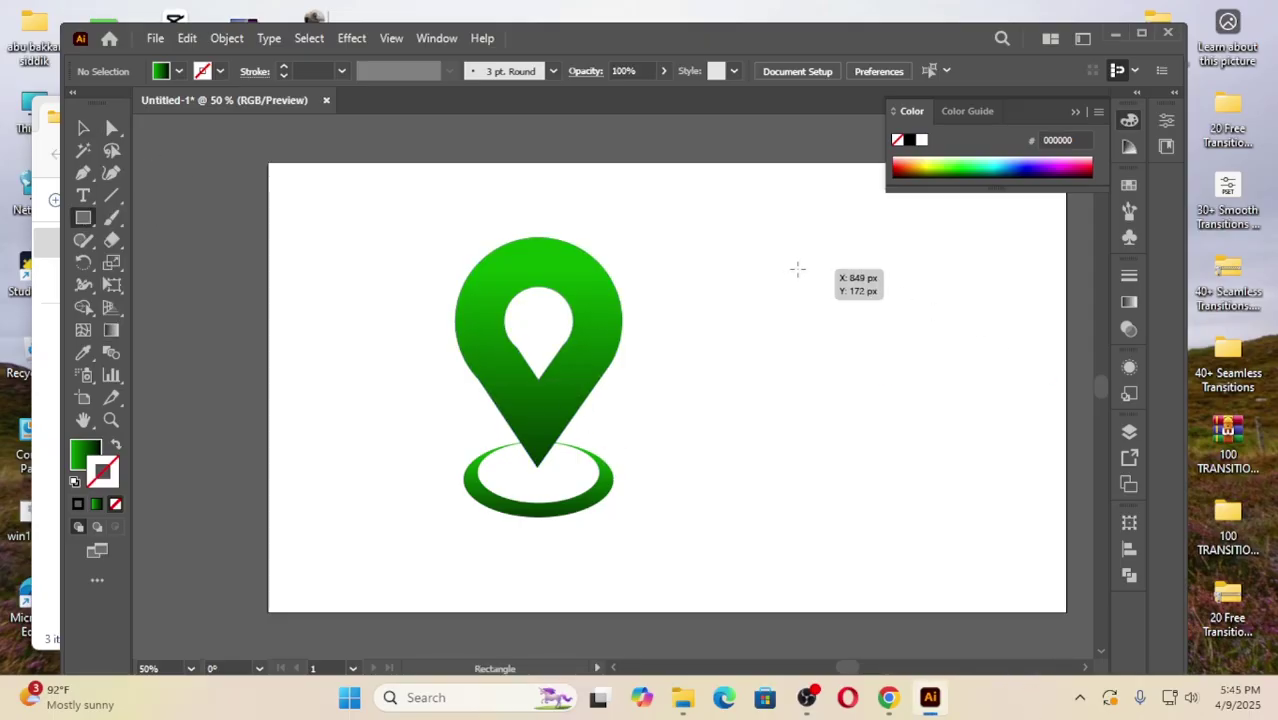
{"action": "left_click_drag", "start_coordinate": [770, 259], "coordinate": [971, 485]}
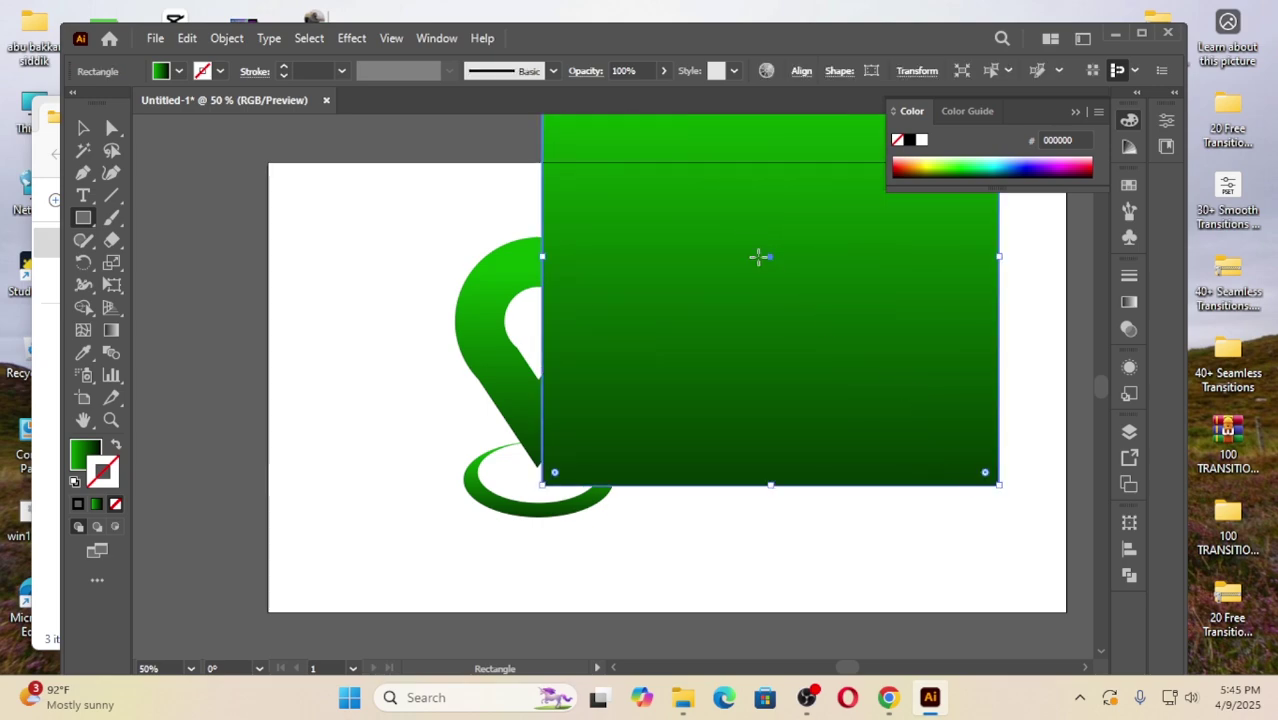
{"action": "left_click", "coordinate": [83, 128]}
{"action": "left_click_drag", "start_coordinate": [791, 331], "coordinate": [879, 436]}
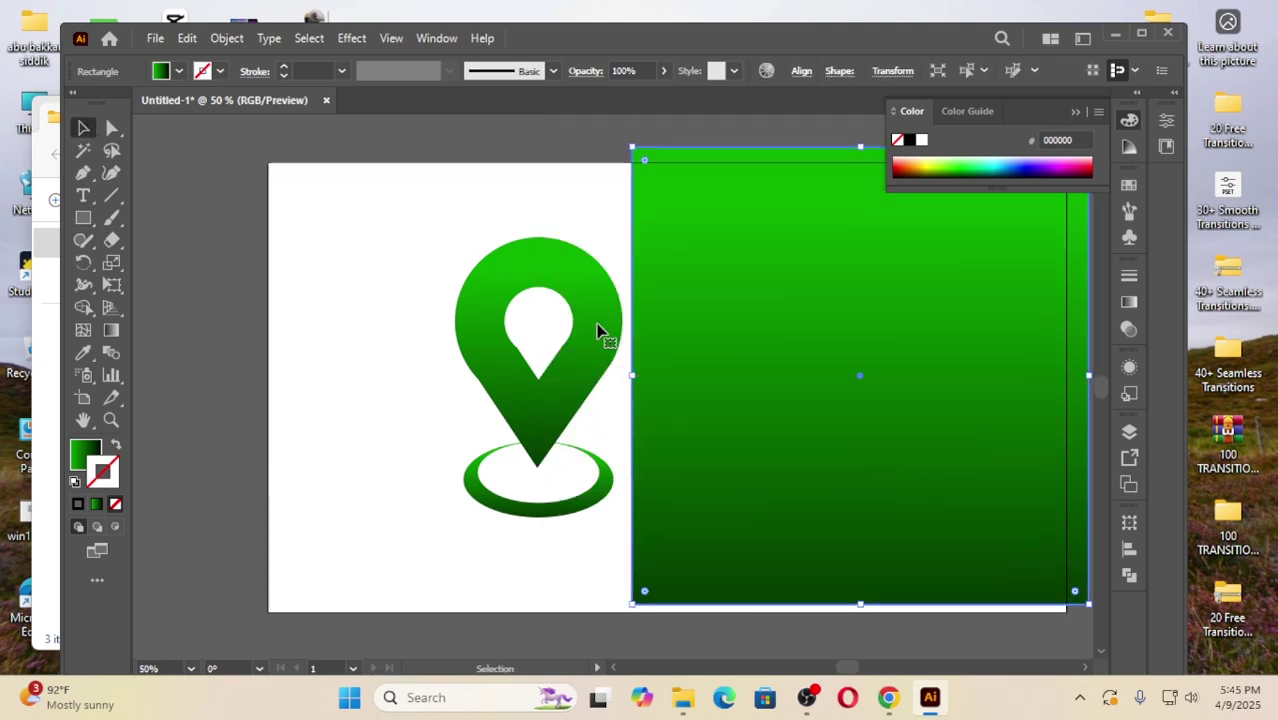
Replace the square's green gradient fill with solid cyan.
{"action": "left_click", "coordinate": [180, 72]}
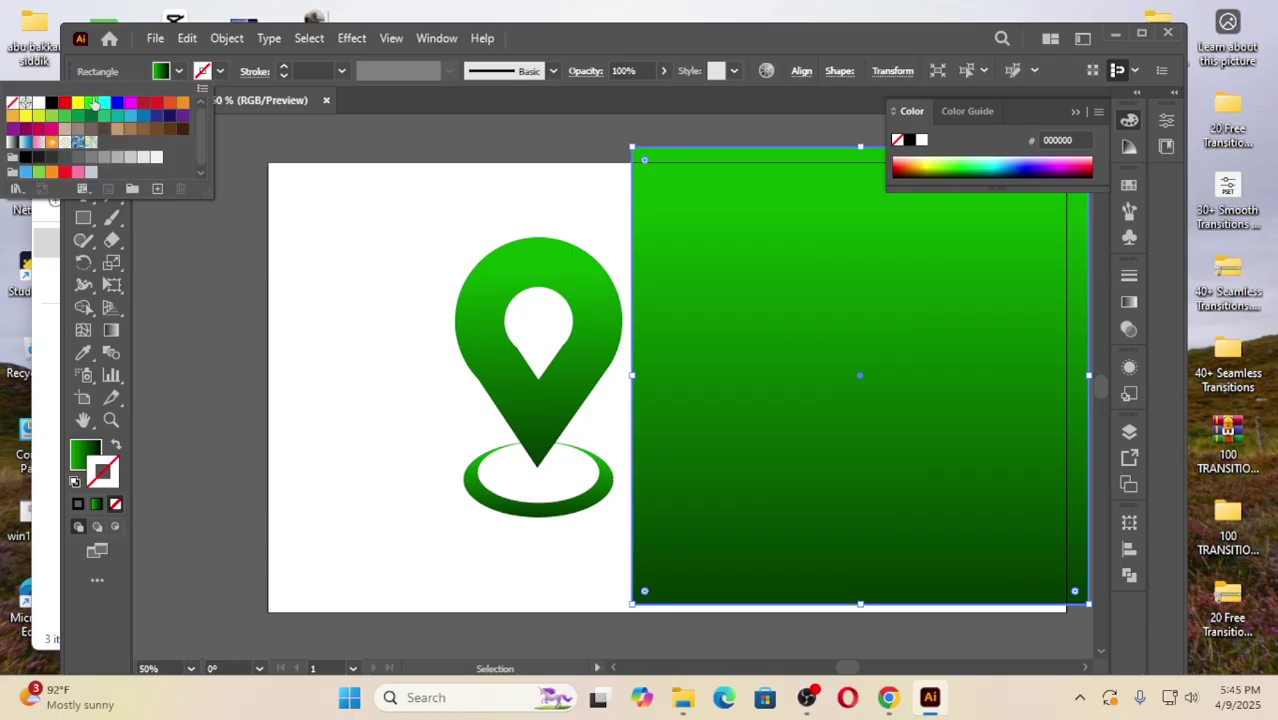
{"action": "left_click", "coordinate": [106, 188]}
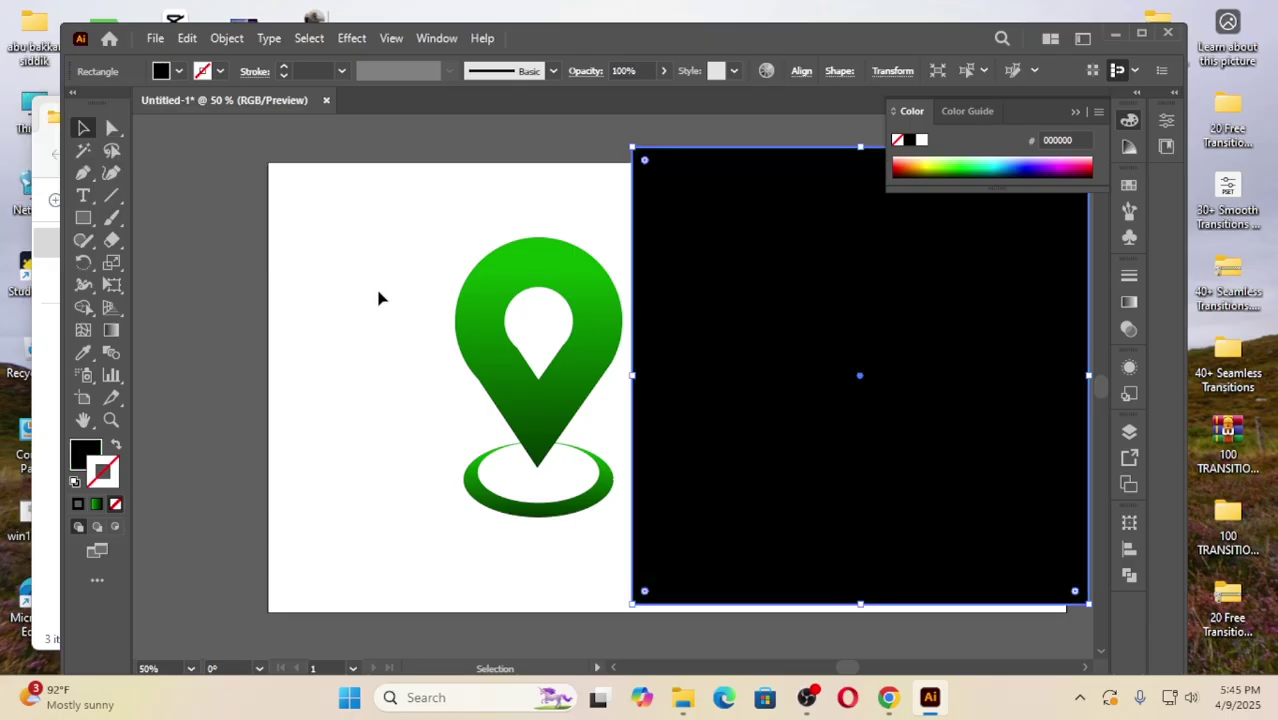
{"action": "left_click", "coordinate": [180, 72]}
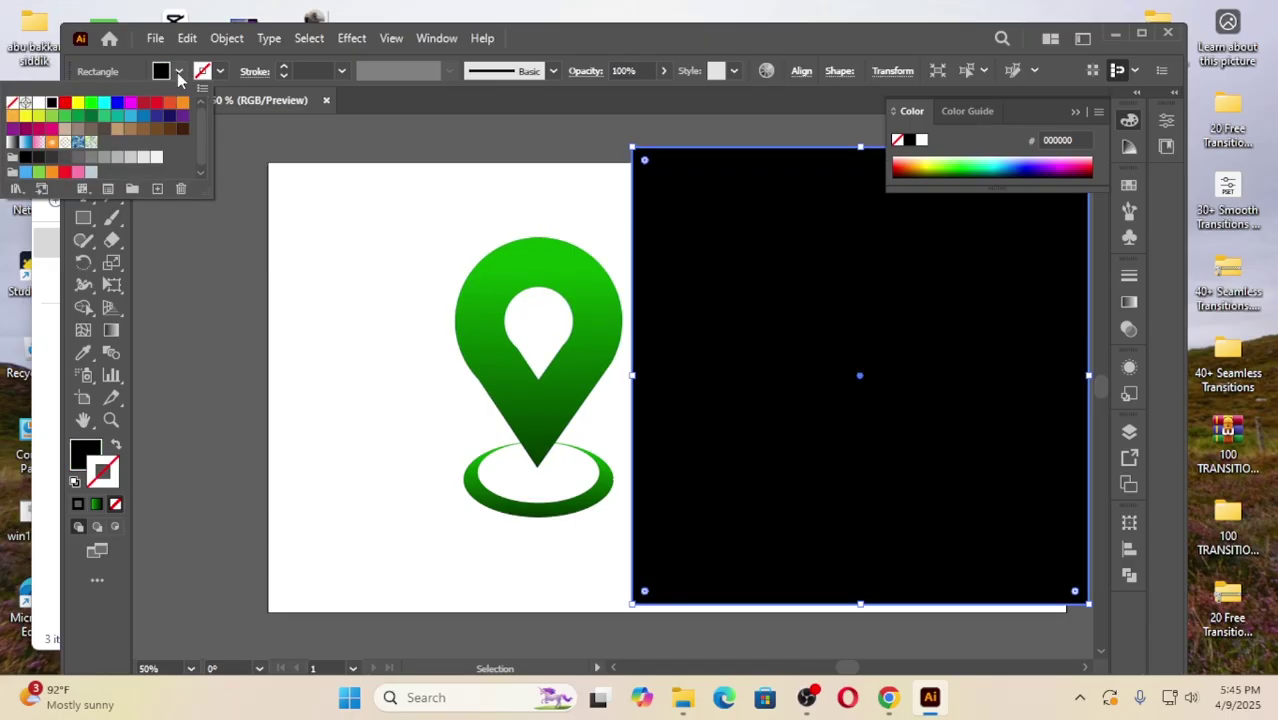
{"action": "left_click", "coordinate": [104, 108]}
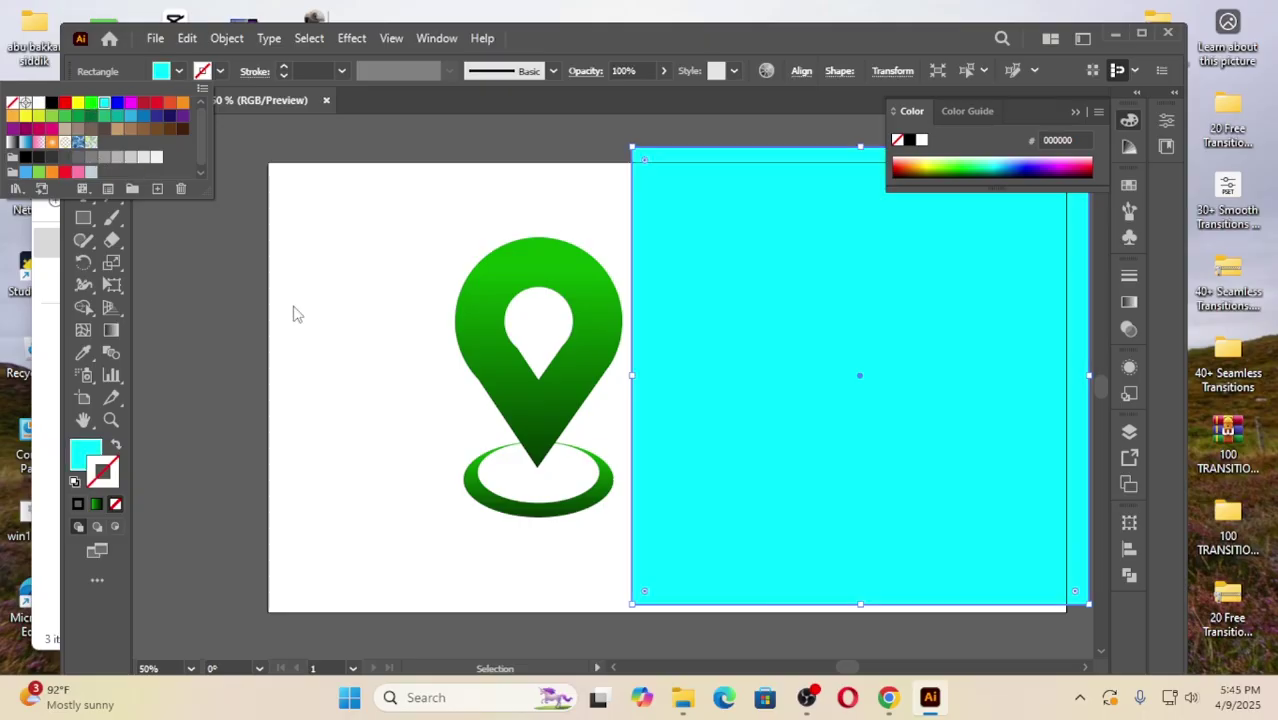
Select the pin and its ring together and move them horizontally onto the middle of the cyan square.
{"action": "left_click", "coordinate": [367, 326]}
{"action": "left_click_drag", "start_coordinate": [391, 274], "coordinate": [621, 535]}
{"action": "left_click_drag", "start_coordinate": [539, 394], "coordinate": [836, 397]}
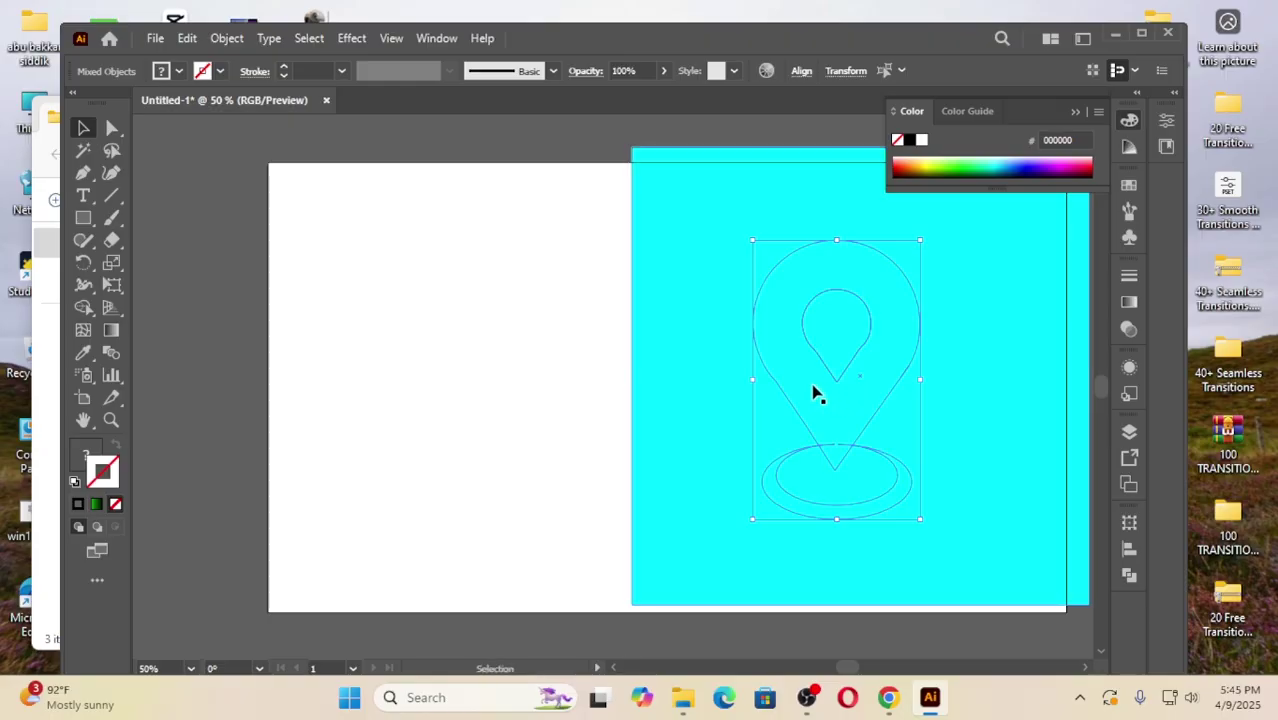
Send the selected pin and ring to the back of the stacking order.
{"action": "right_click", "coordinate": [717, 372]}
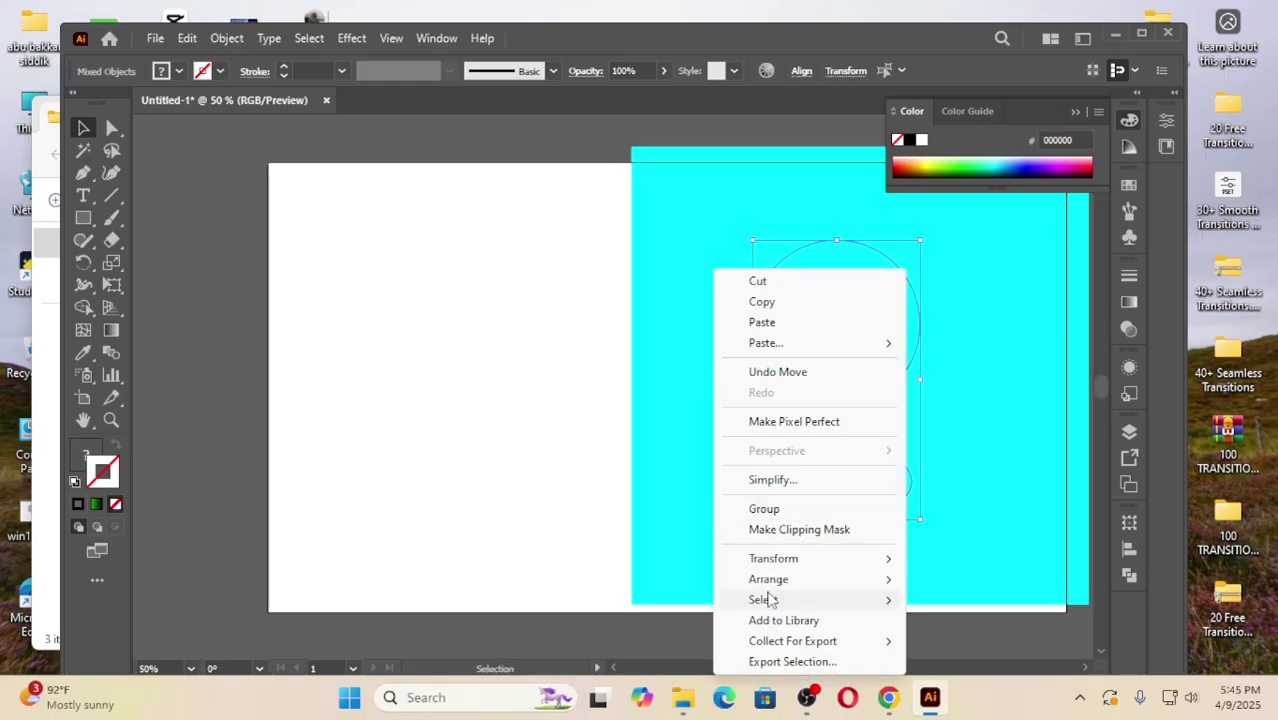
{"action": "mouse_move", "coordinate": [768, 580]}
{"action": "left_click", "coordinate": [961, 640]}
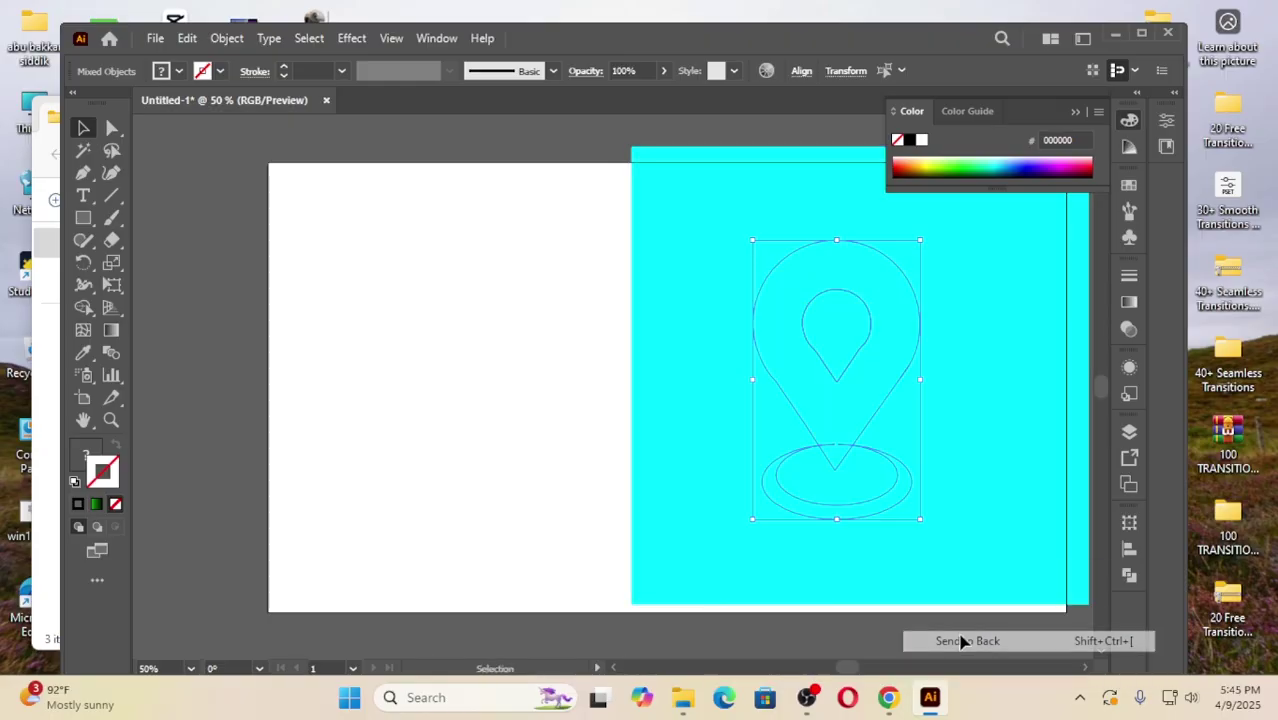
{"action": "right_click", "coordinate": [776, 332]}
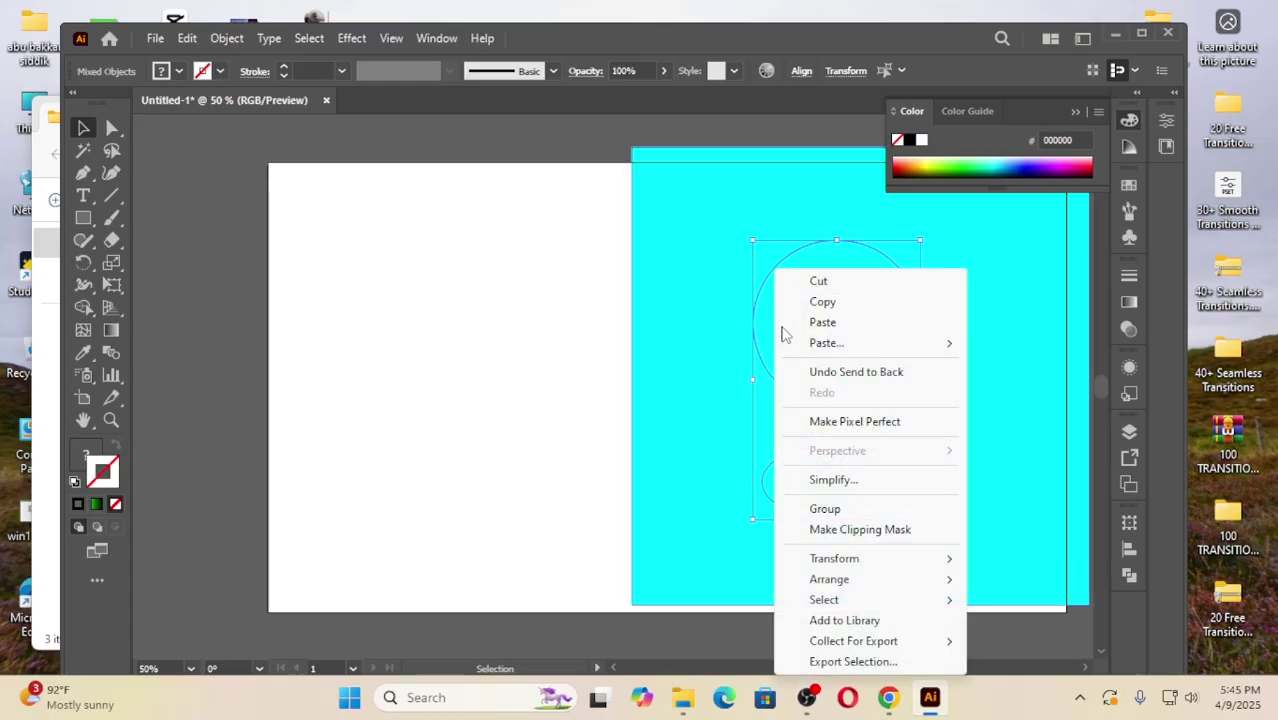
{"action": "mouse_move", "coordinate": [840, 582]}
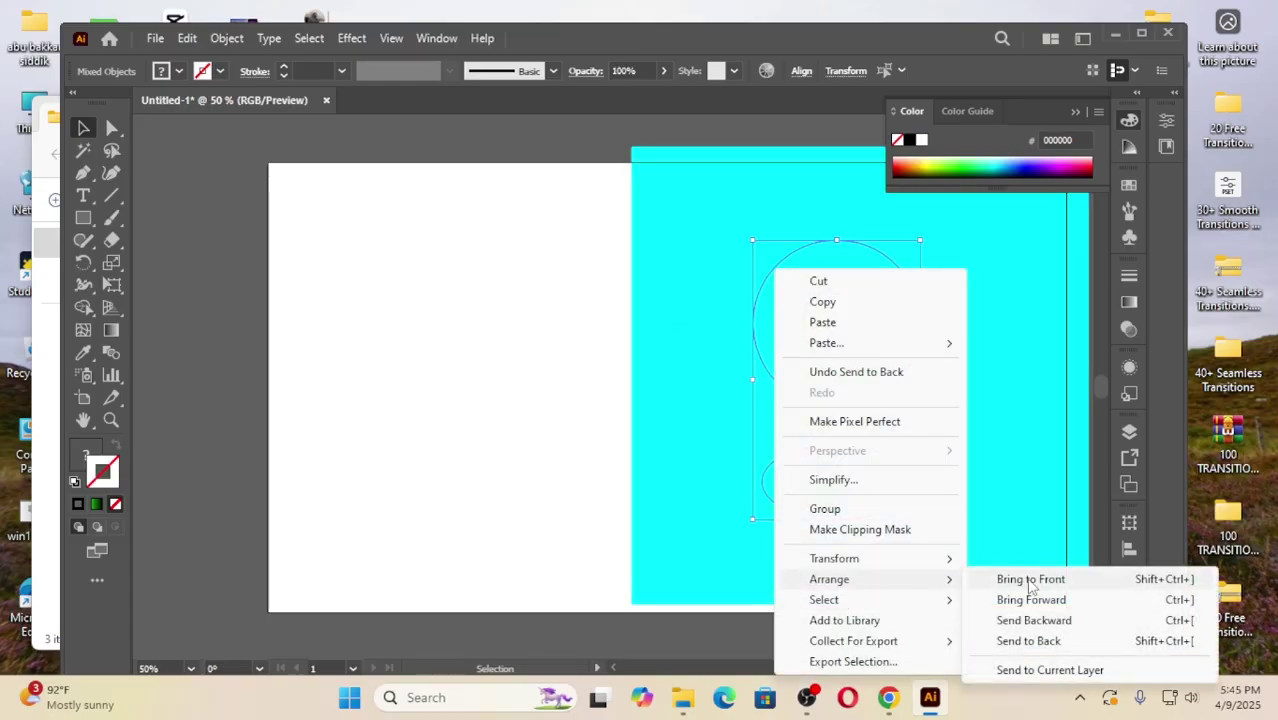
{"action": "left_click", "coordinate": [1027, 641]}
Move the cyan square to the artboard's left half and shift the pin and ring along so they stay within it.
{"action": "left_click", "coordinate": [688, 337]}
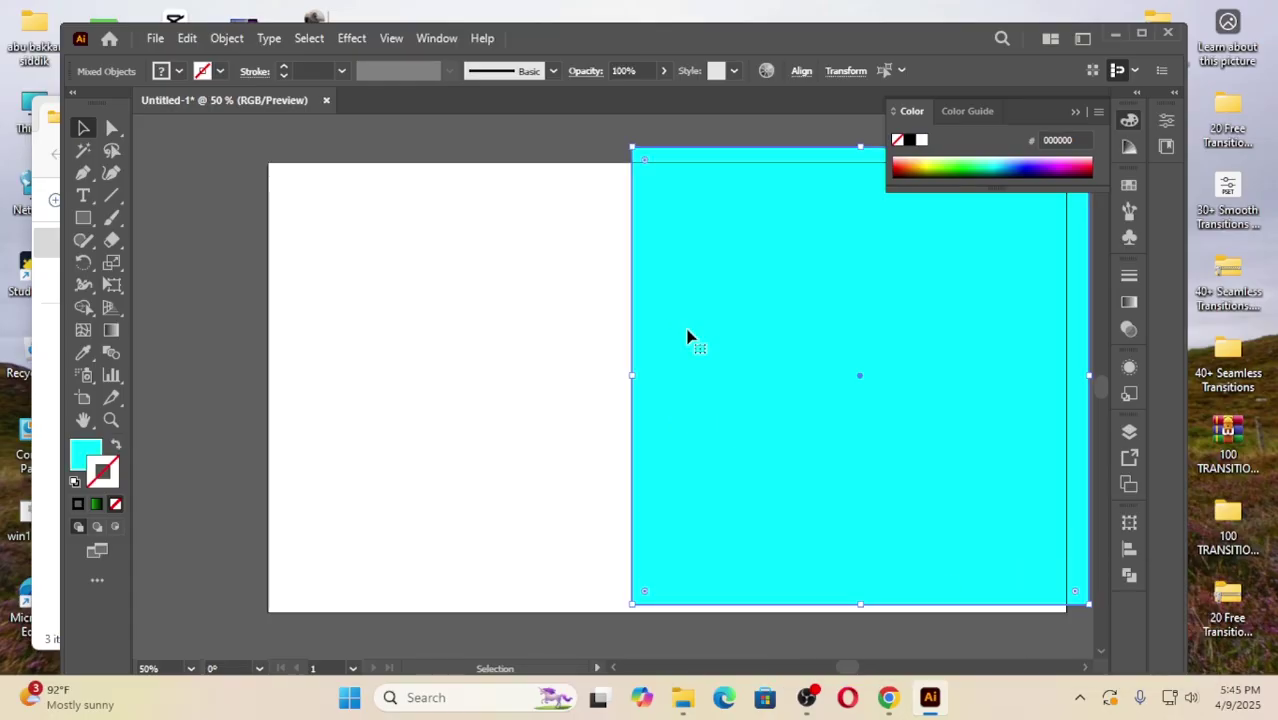
{"action": "left_click_drag", "start_coordinate": [743, 331], "coordinate": [471, 309]}
{"action": "left_click_drag", "start_coordinate": [972, 310], "coordinate": [534, 379]}
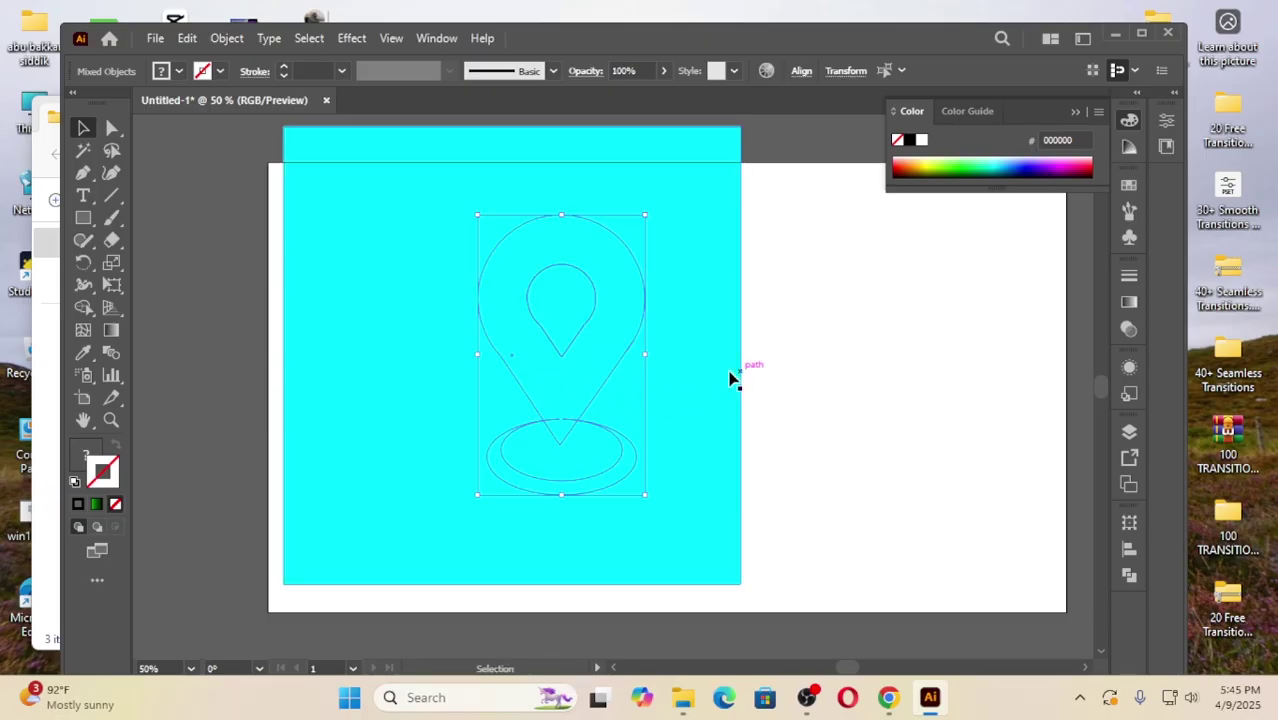
Select only the cyan square and send it to the back, behind the pin and ring.
{"action": "left_click", "coordinate": [893, 359]}
{"action": "left_click", "coordinate": [710, 359]}
{"action": "right_click", "coordinate": [585, 378]}
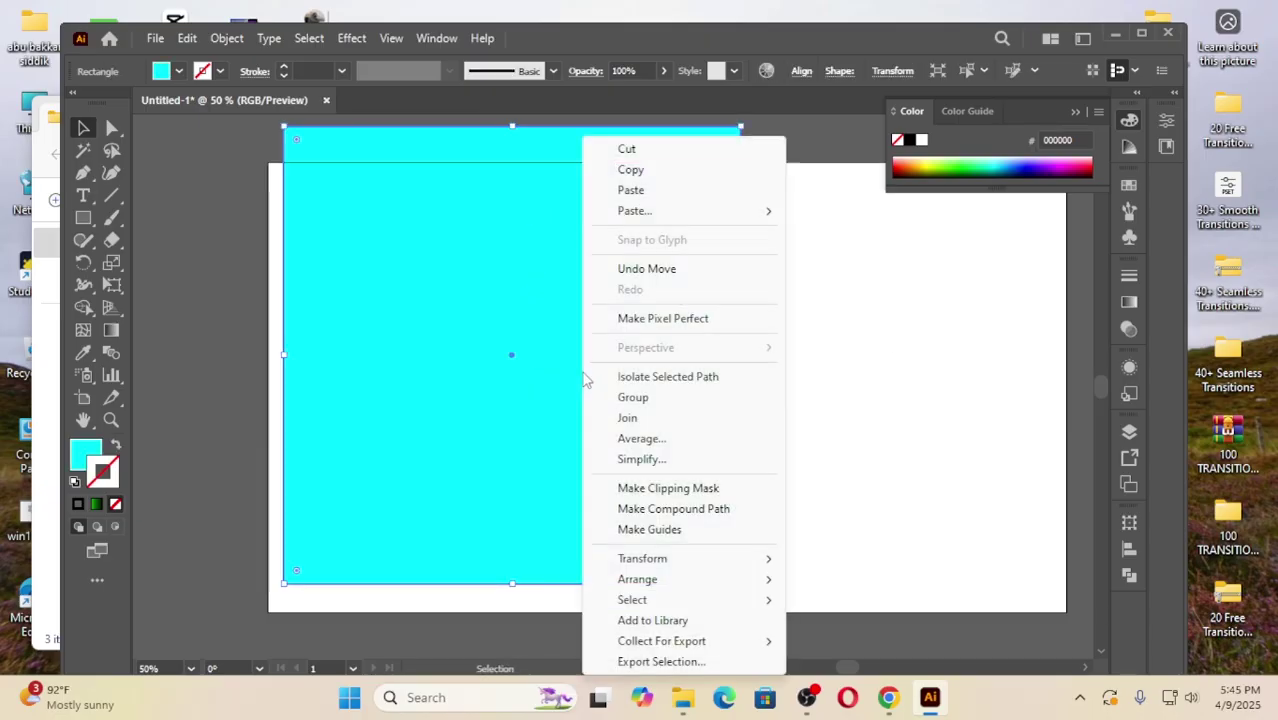
{"action": "mouse_move", "coordinate": [650, 583]}
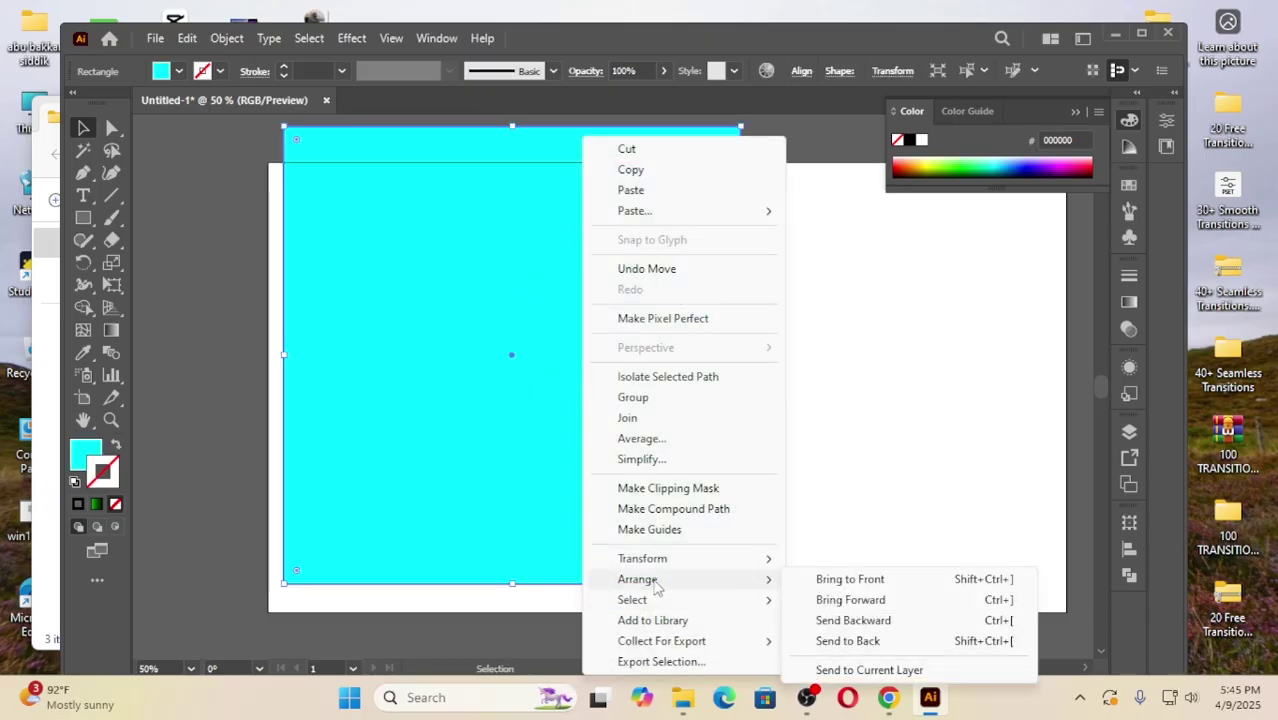
{"action": "left_click", "coordinate": [861, 640]}
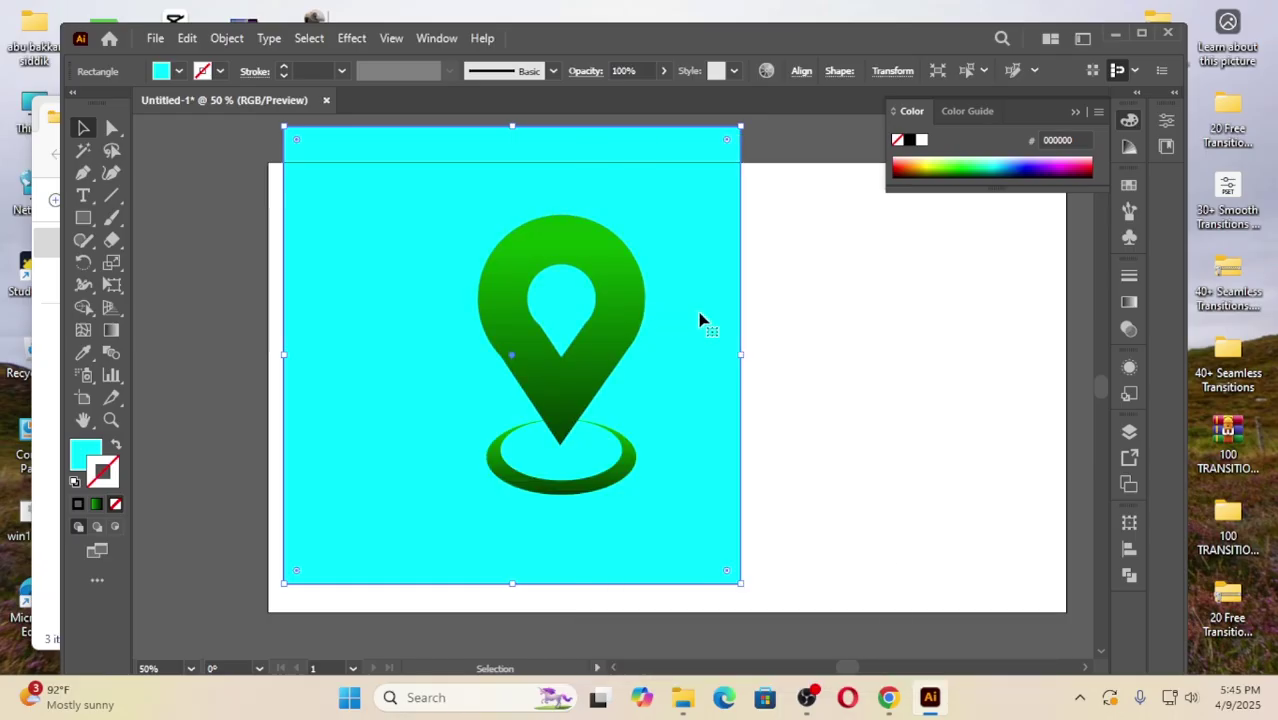